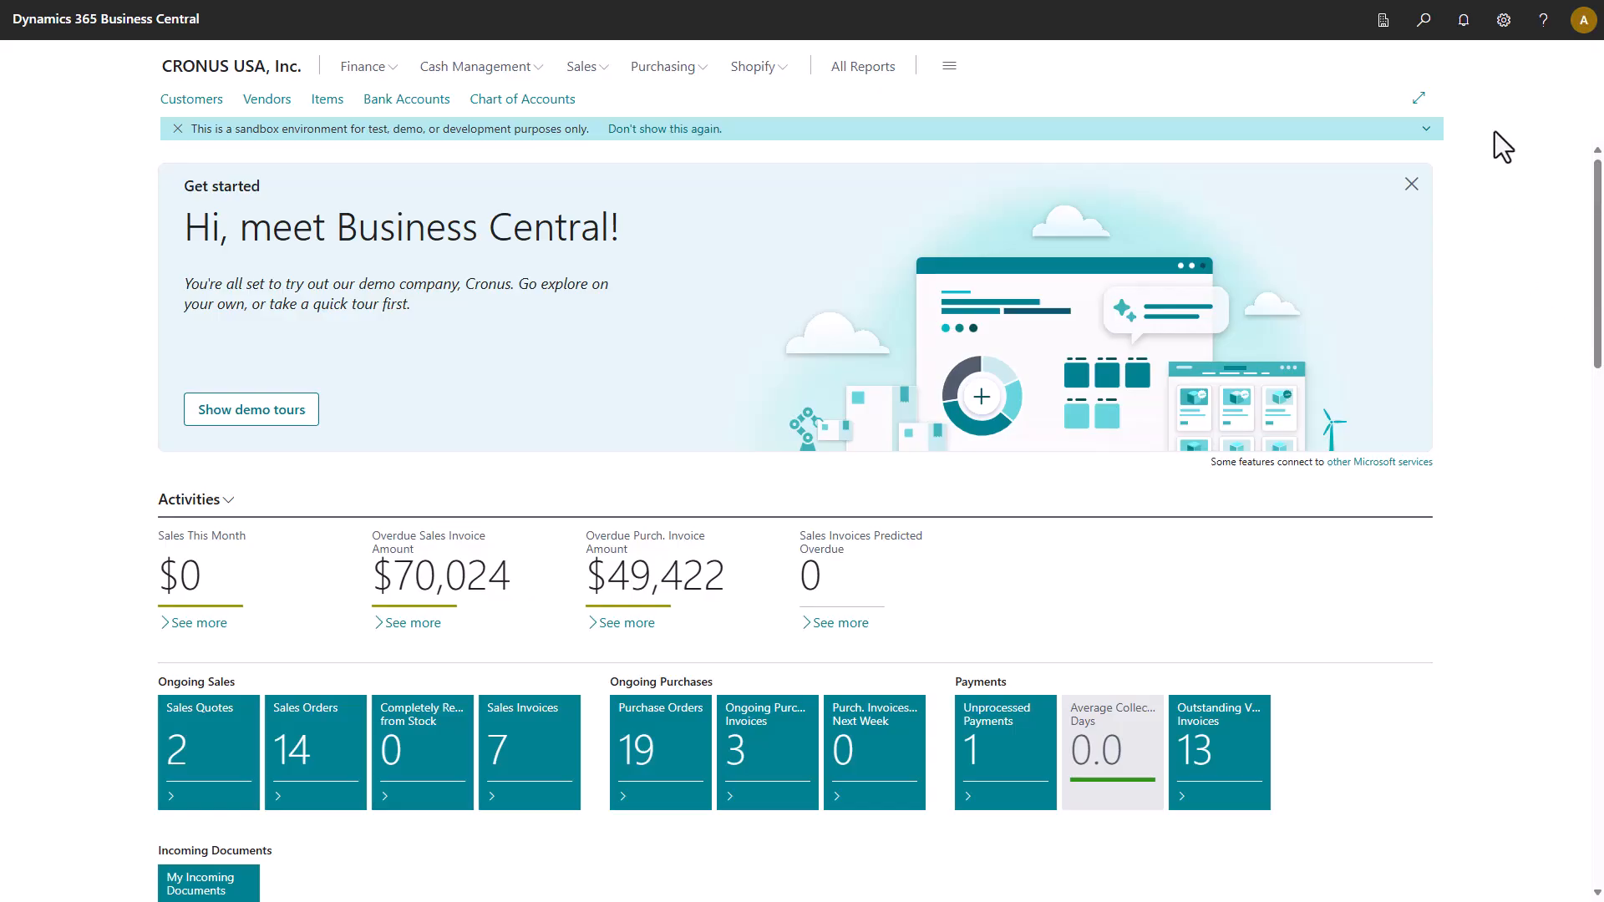
# Open the Settings menu from the CRONUS USA, Inc. home page.
pyautogui.click(1504, 20)
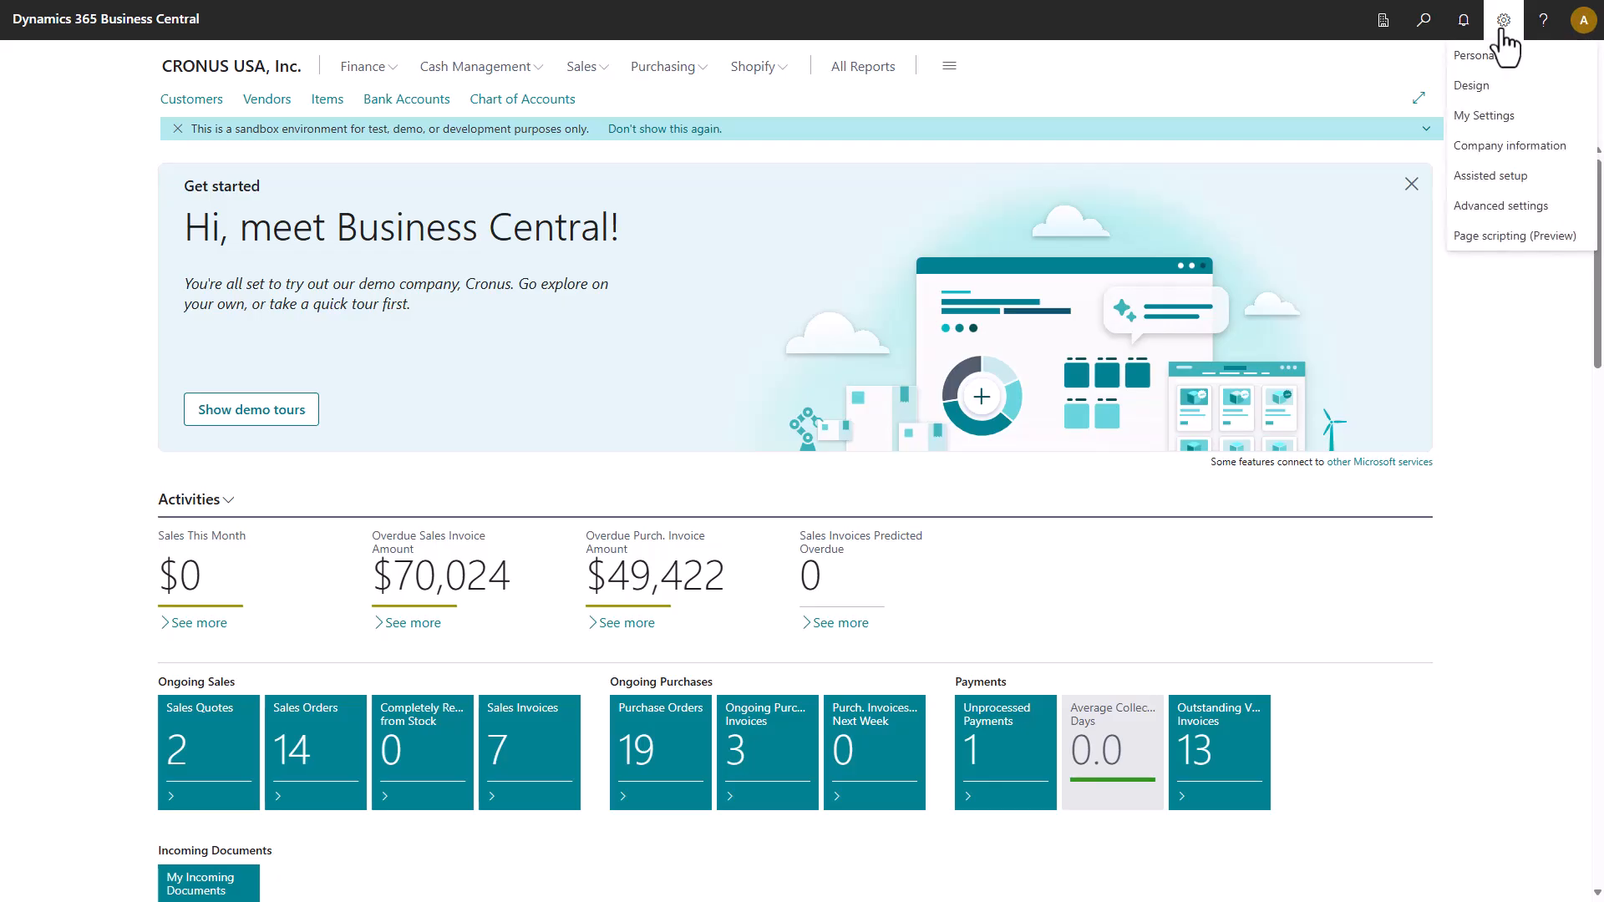
# Start the Set up material staging guide from Assisted Setup.
pyautogui.click(1479, 177)
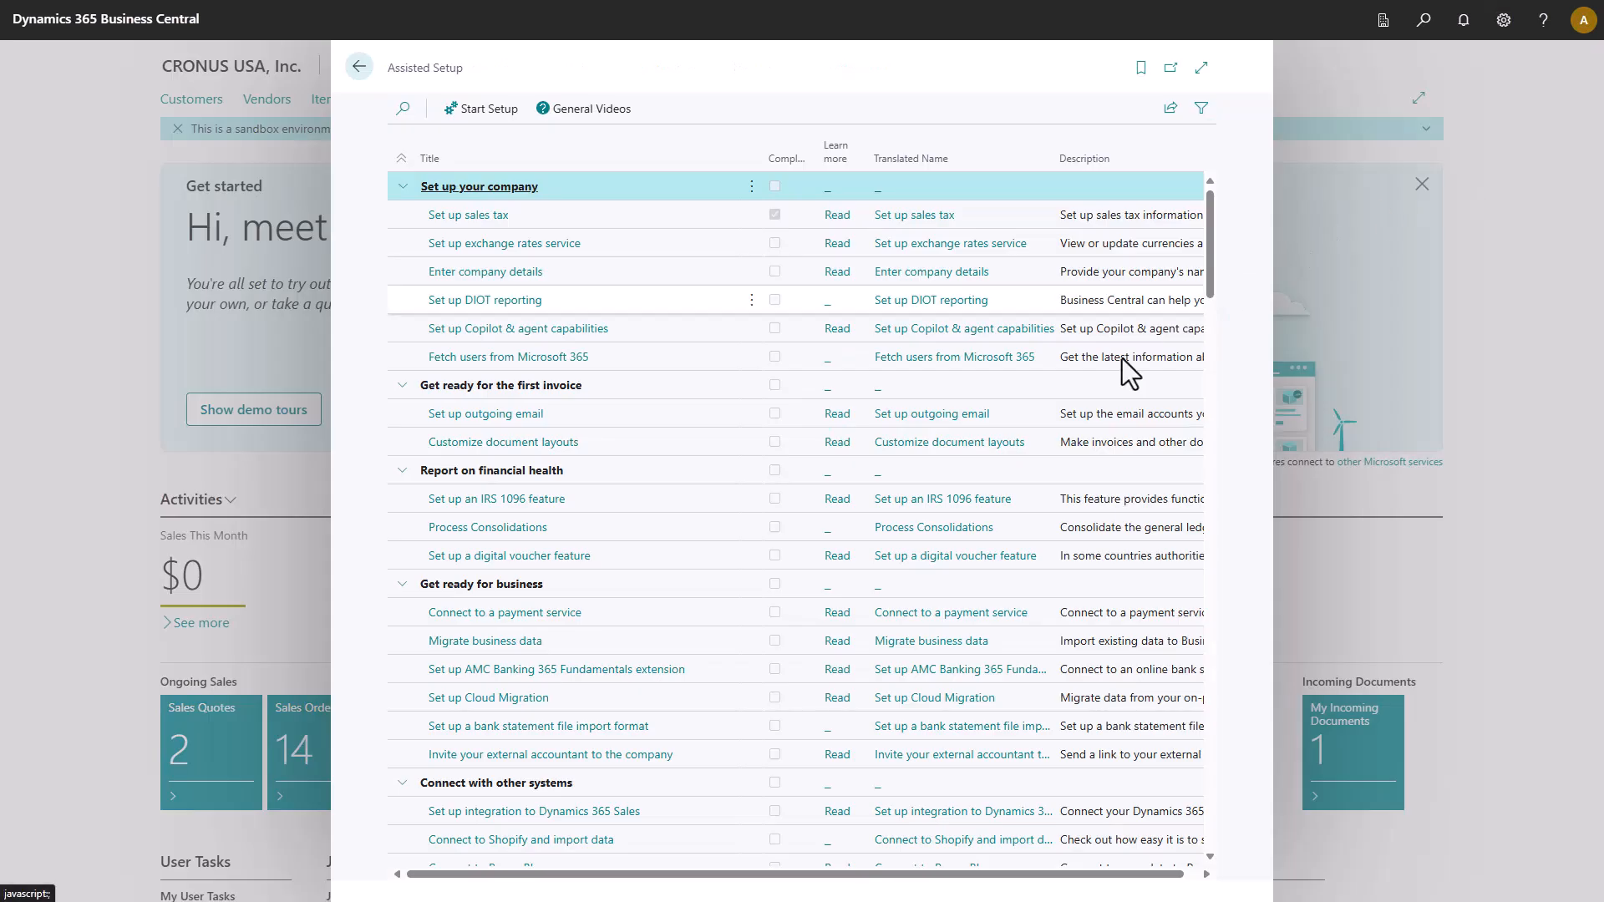
pyautogui.scroll(-4, 856, 582)
pyautogui.scroll(-10, 856, 582)
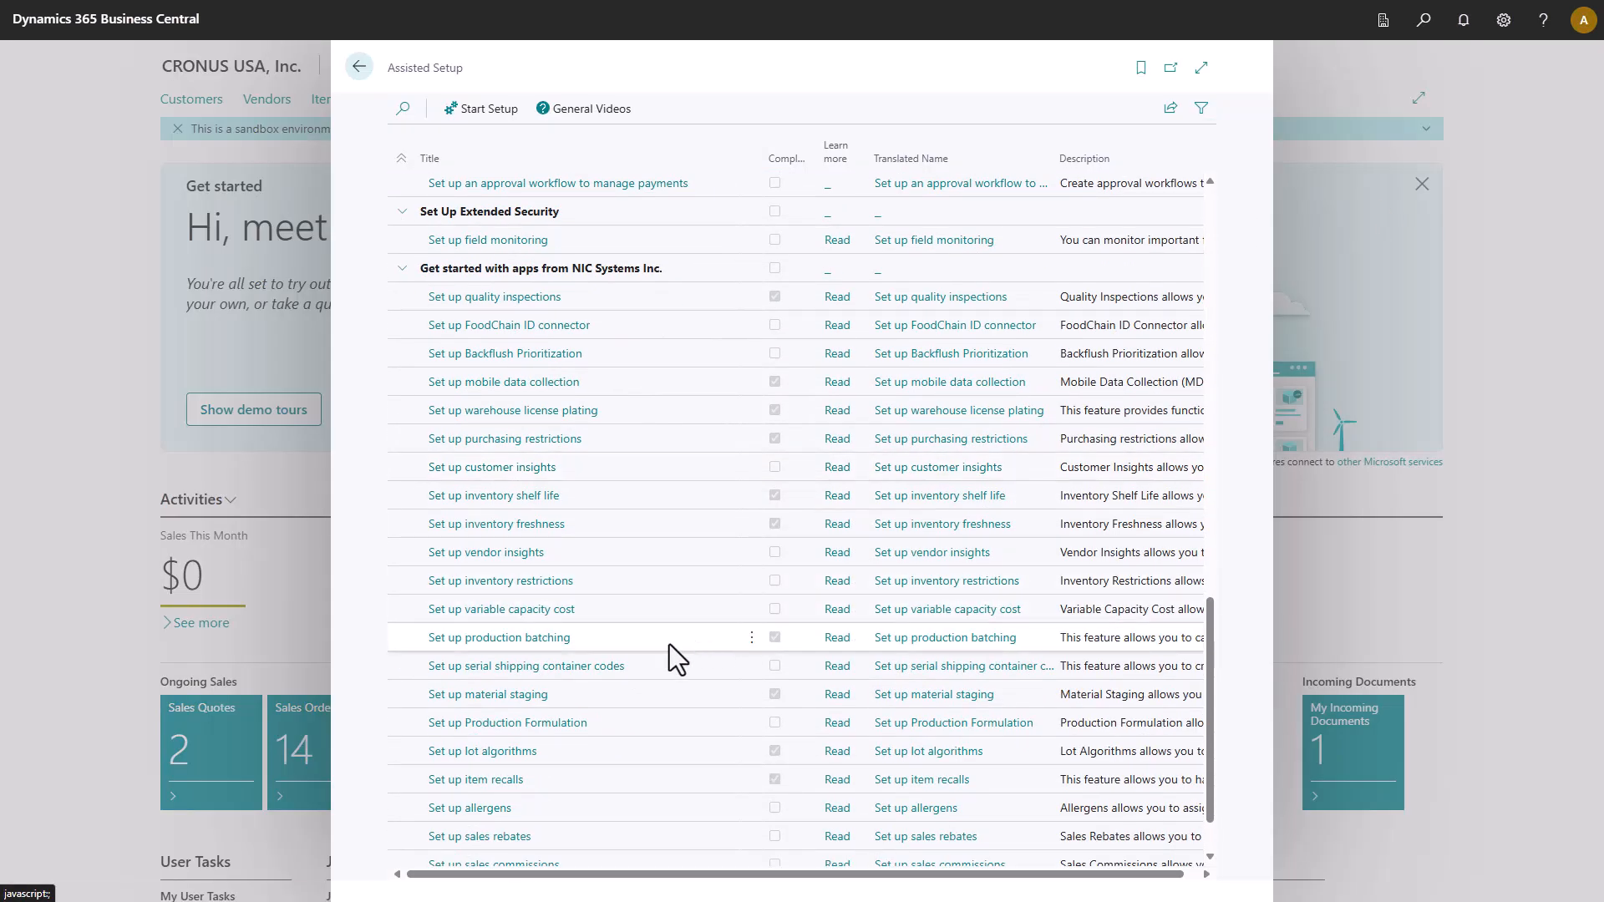
pyautogui.click(534, 704)
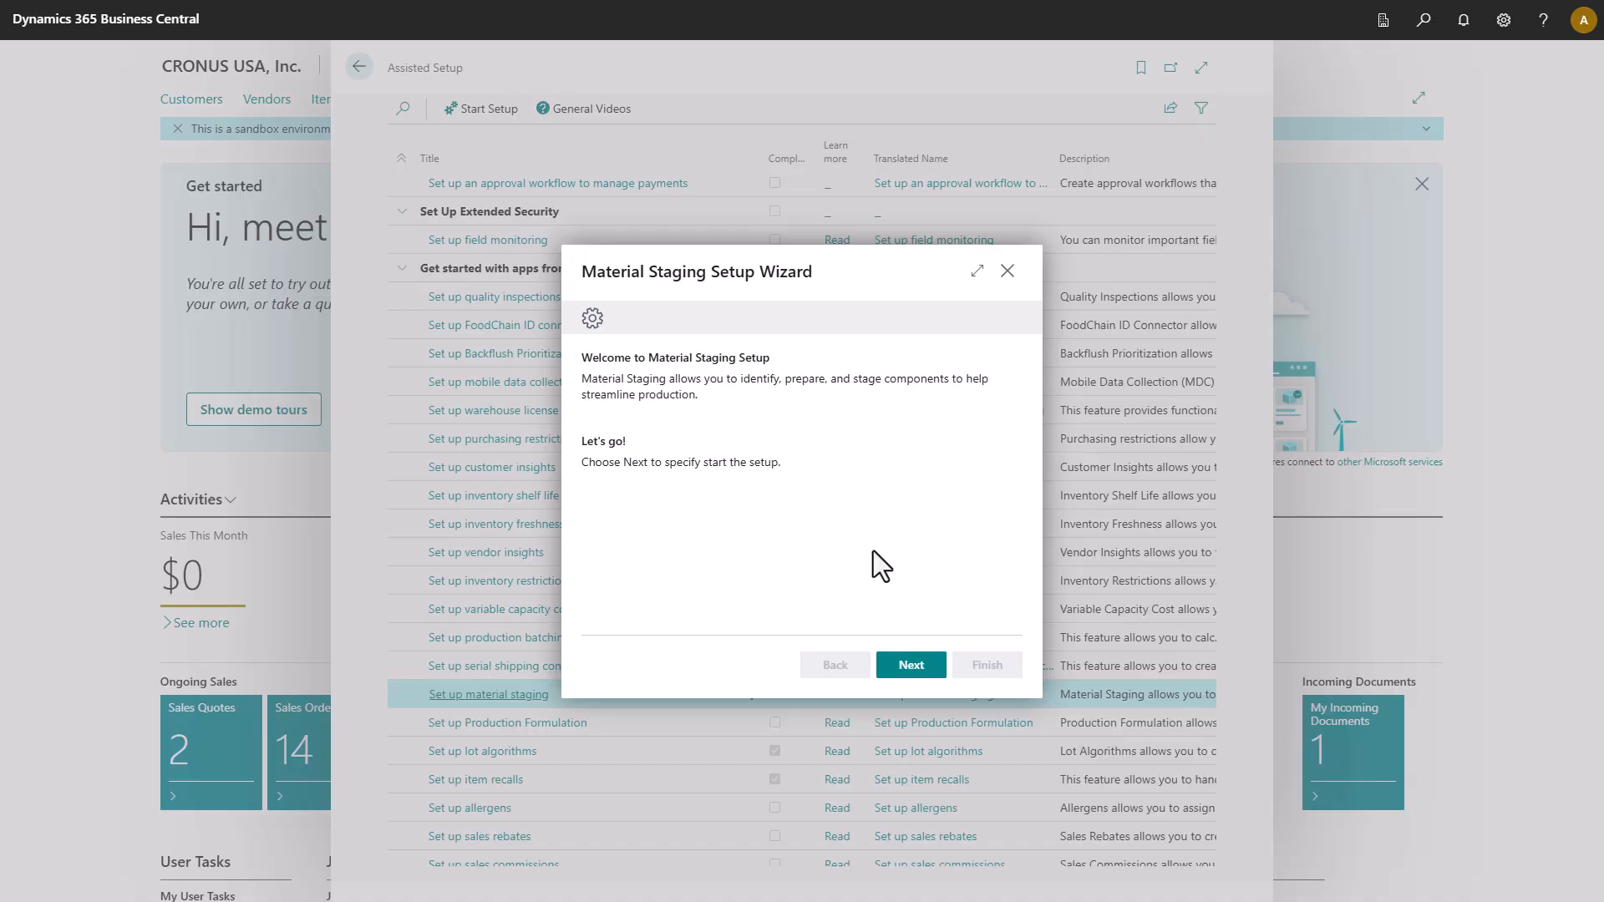
pyautogui.click(896, 660)
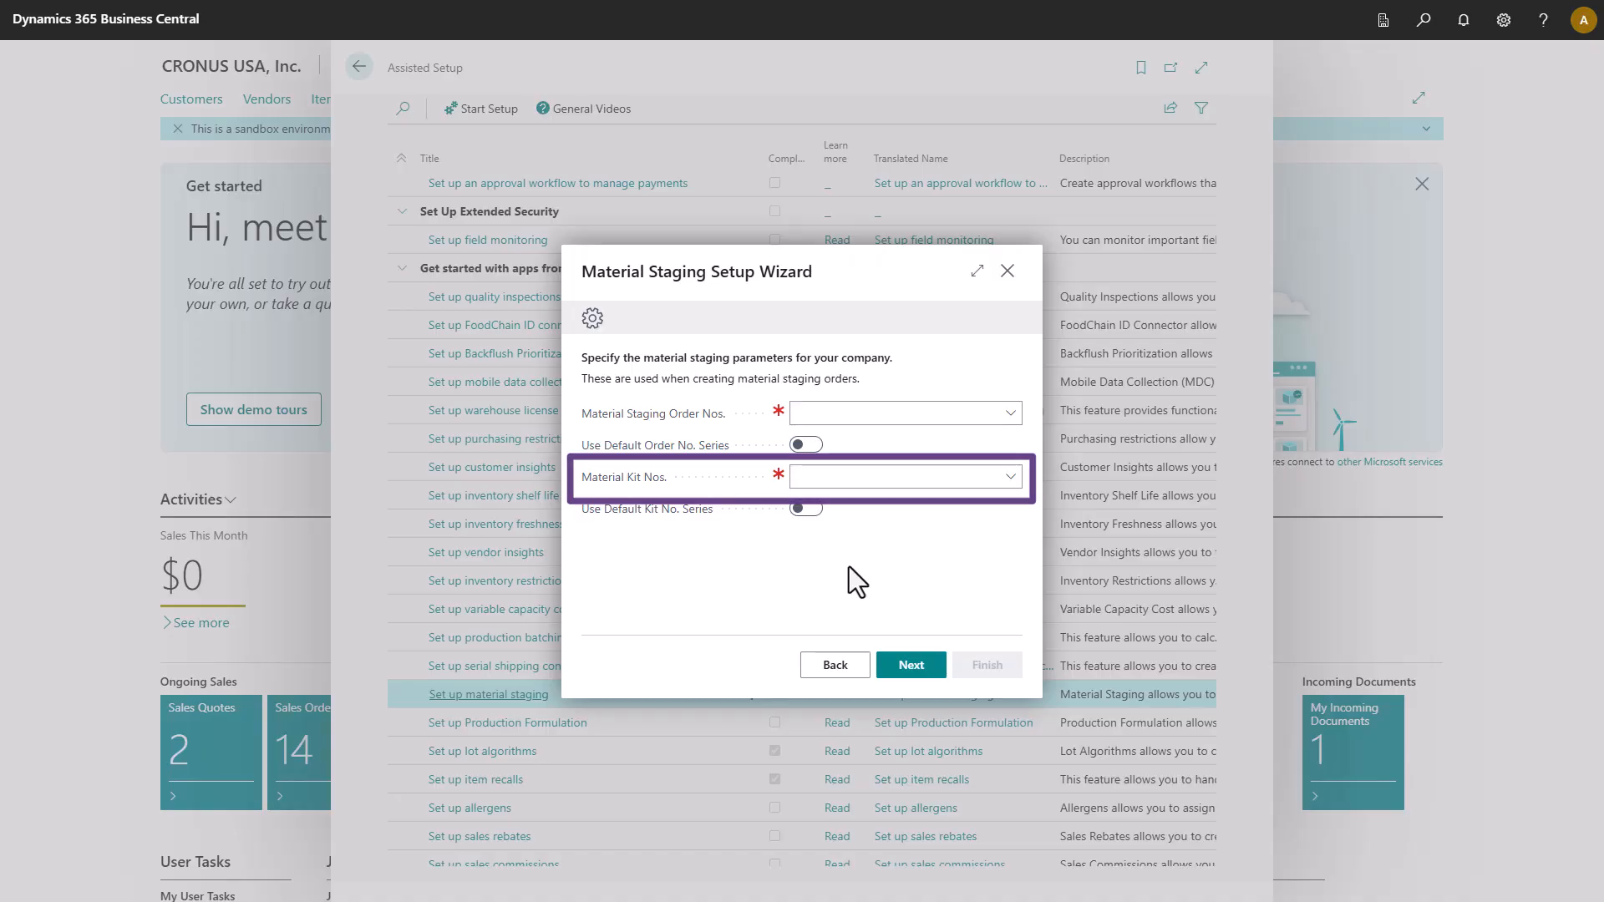
# Use default MATSTG order and MATKIT kit number series, accept the reports, and finish the guide.
pyautogui.click(812, 445)
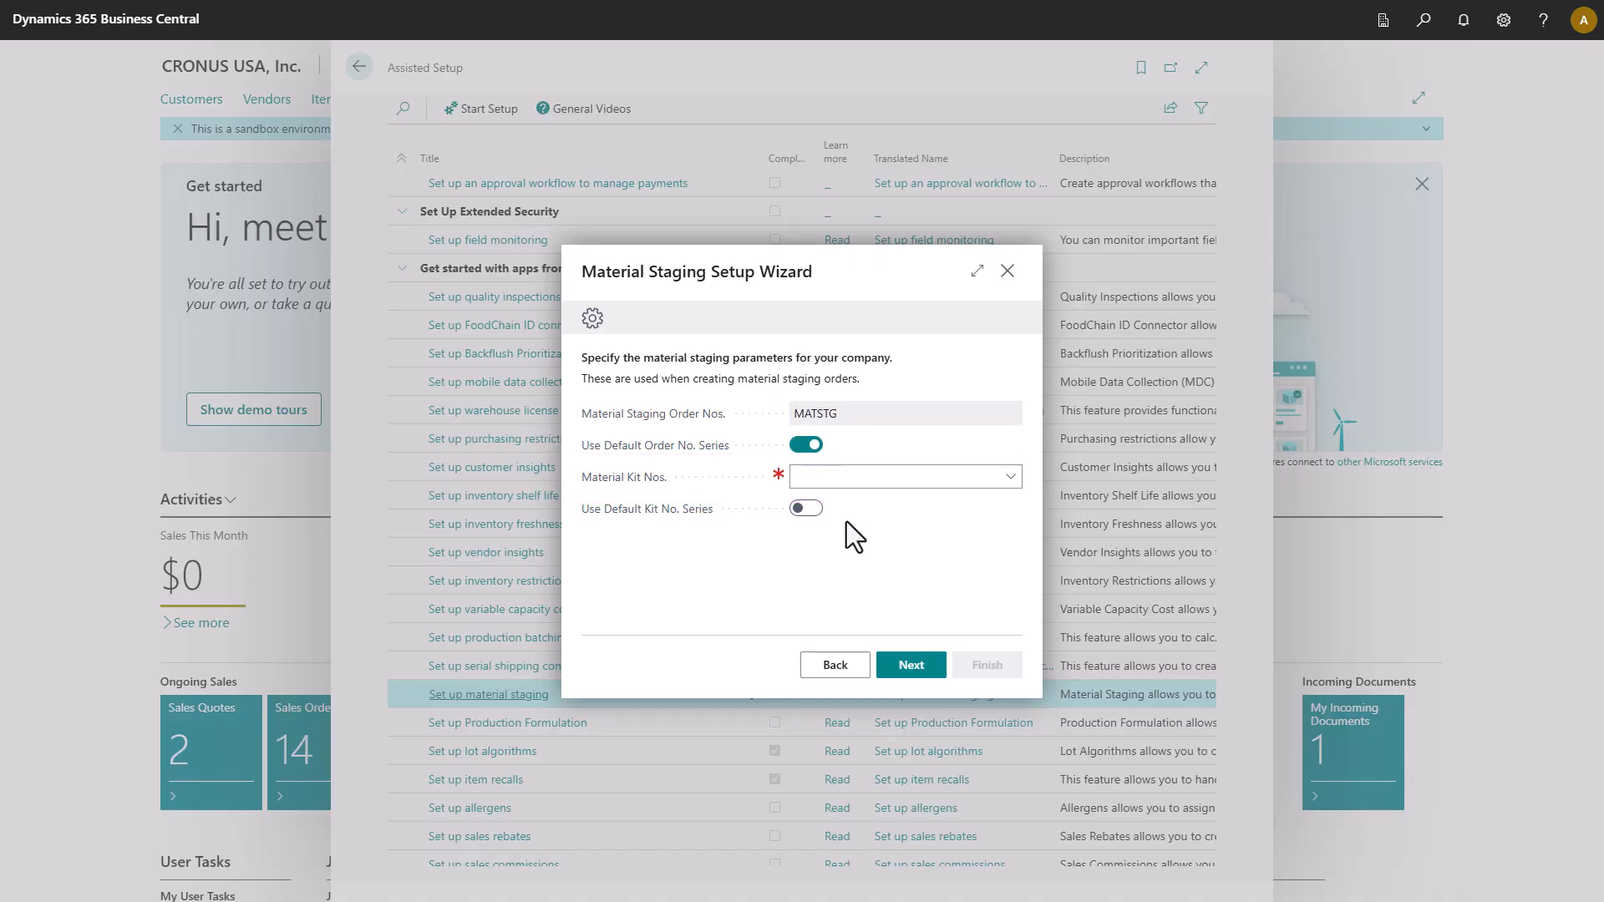
pyautogui.click(808, 509)
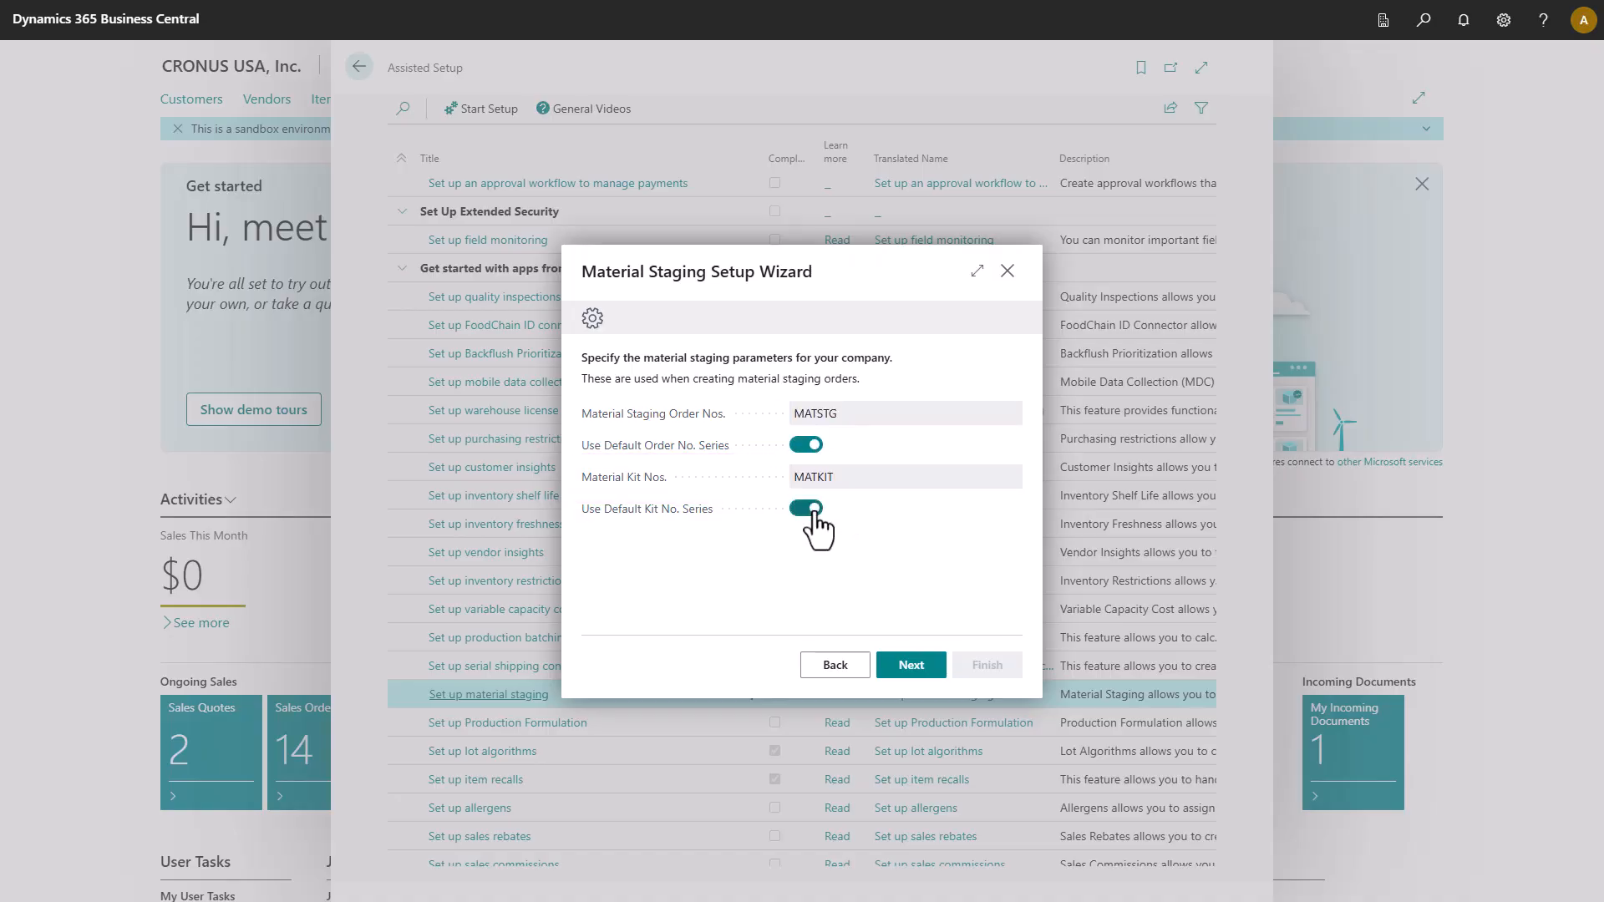
pyautogui.click(901, 668)
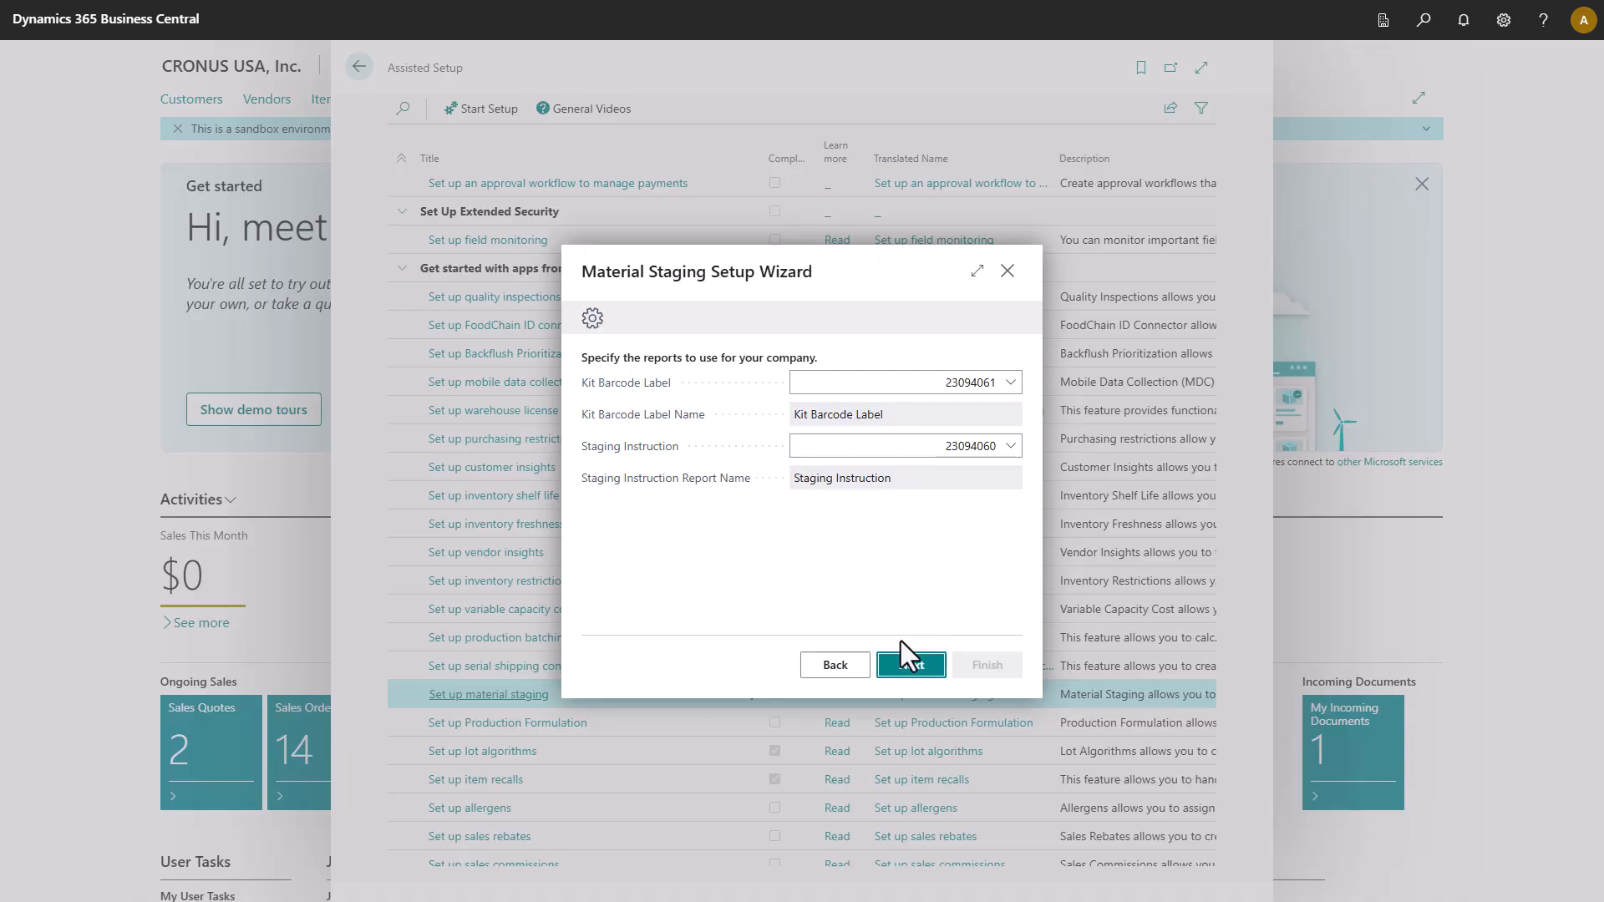
pyautogui.click(911, 667)
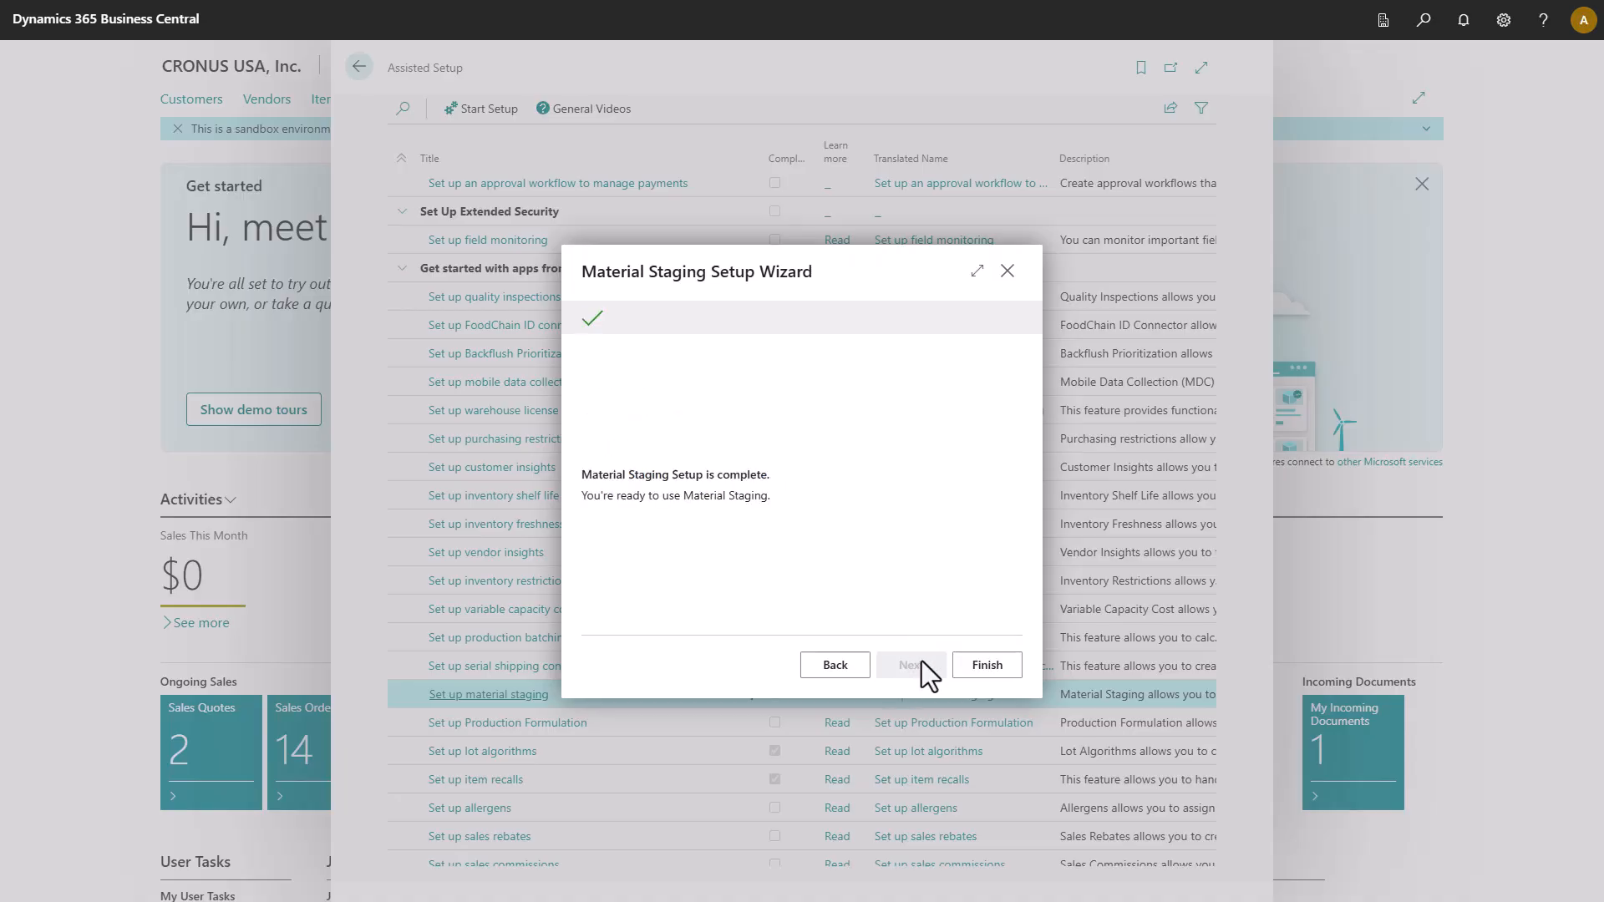
pyautogui.click(983, 666)
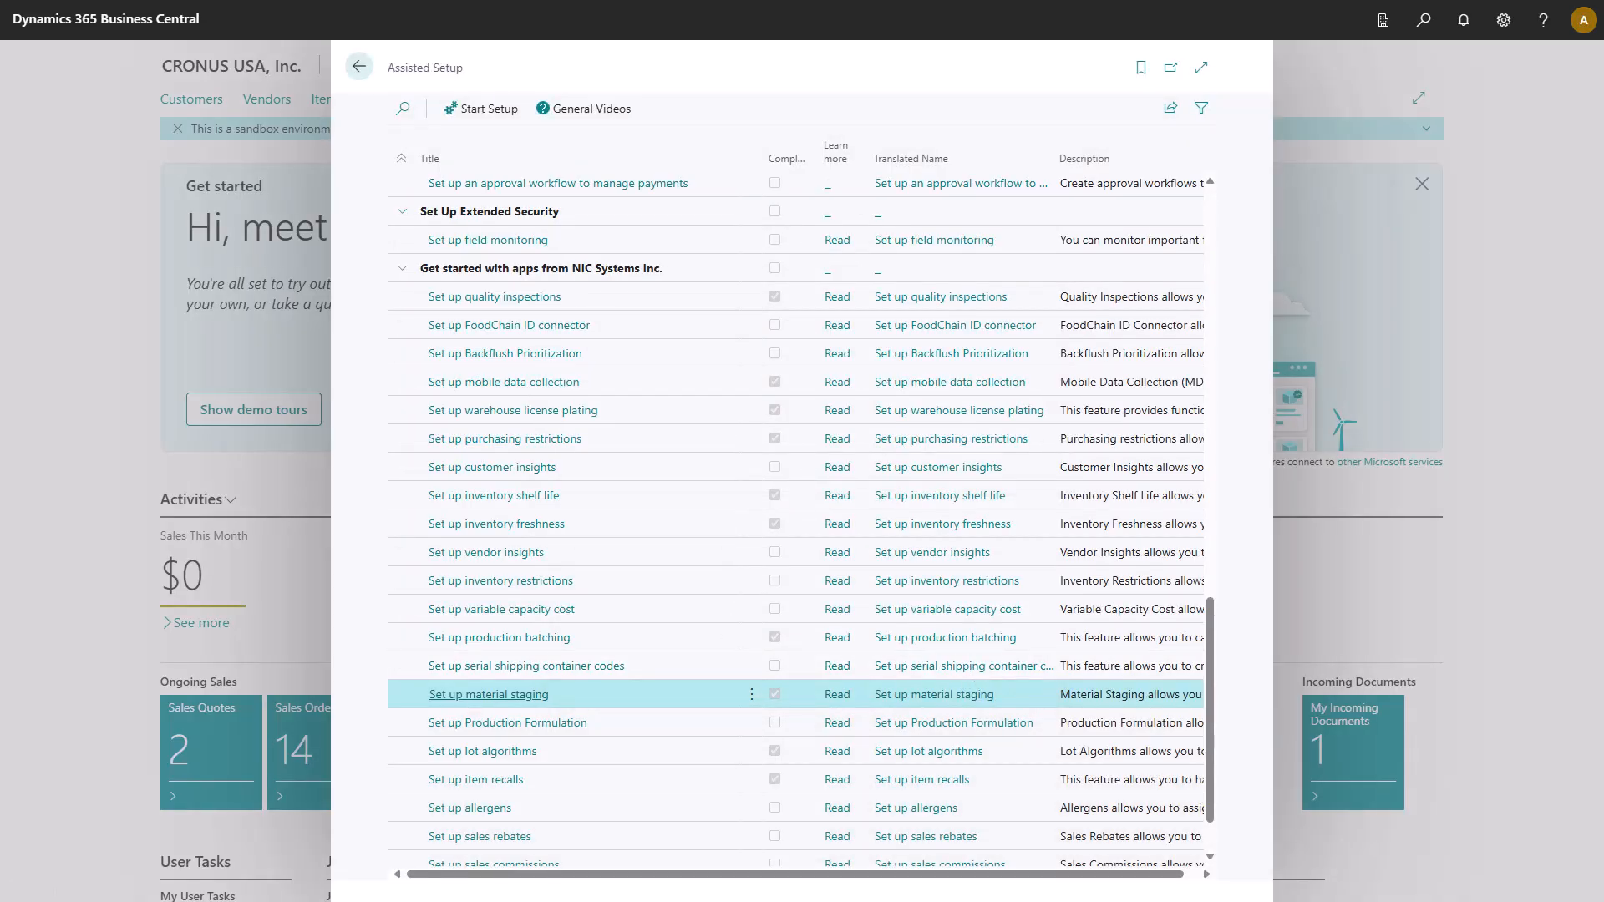
# Add a dedicated bin STAGING, described 'Staging Bin', to location ALP.
pyautogui.click(358, 67)
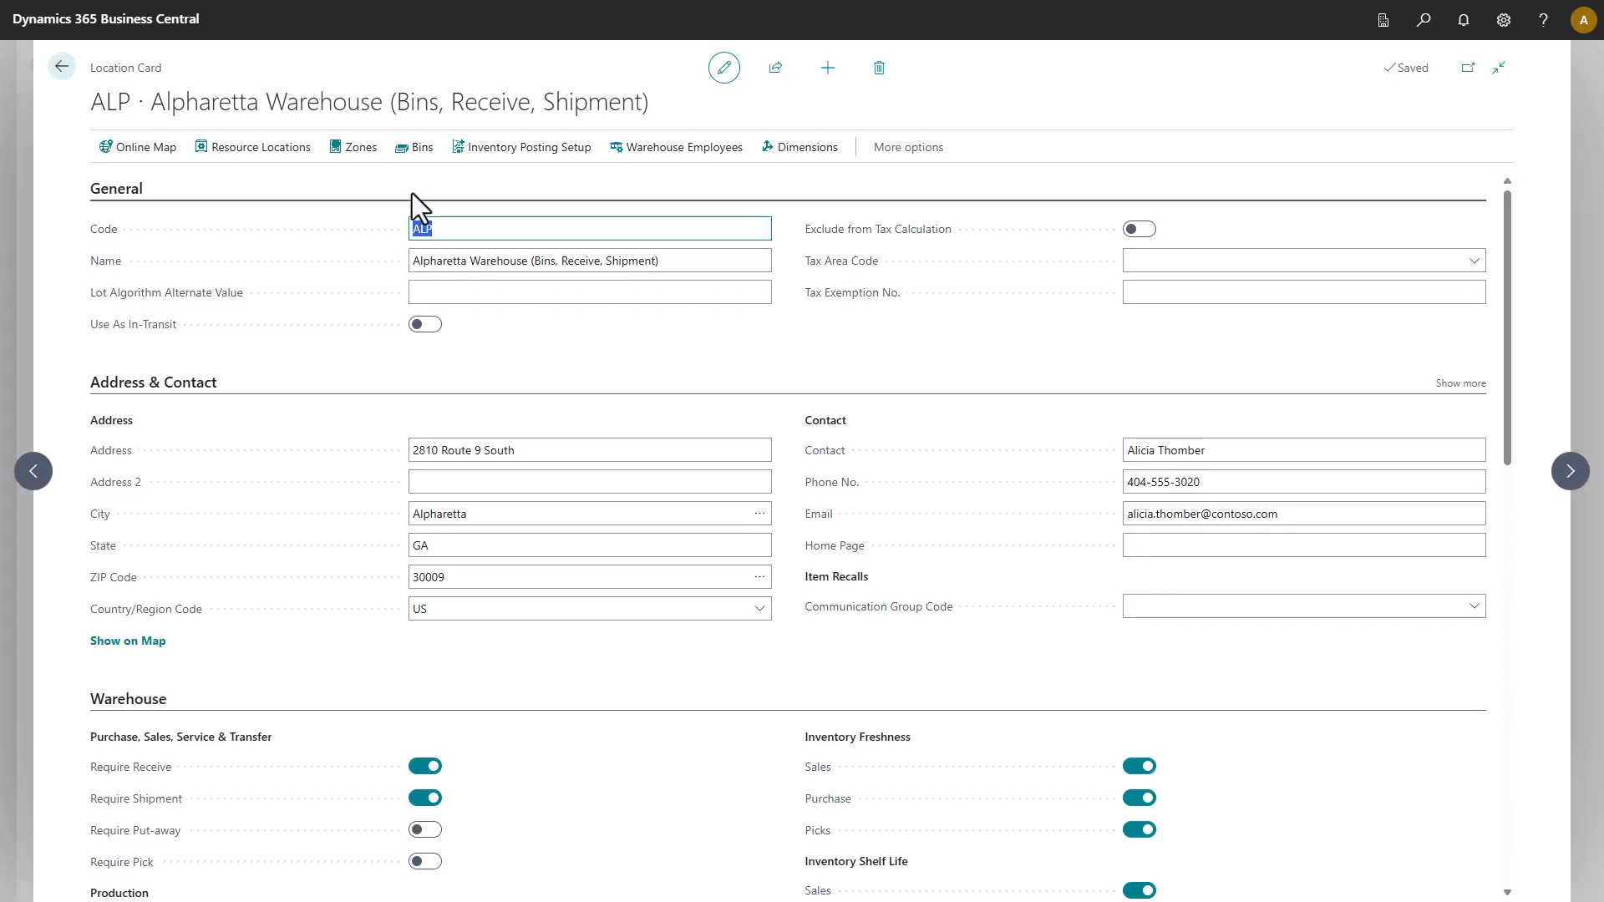
pyautogui.click(418, 148)
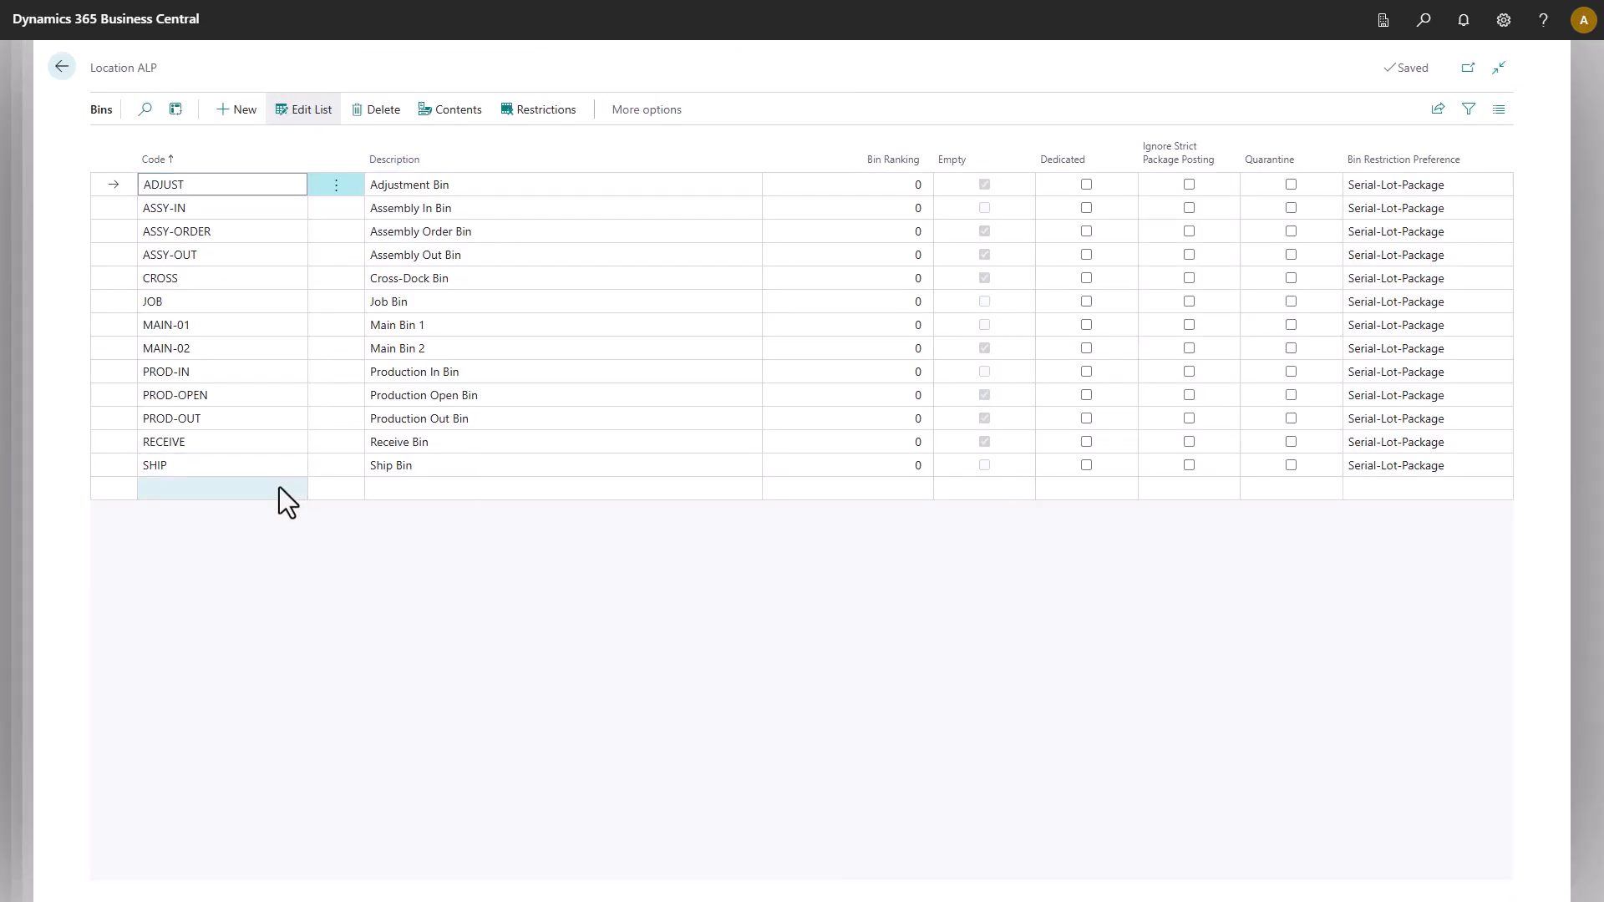
pyautogui.click(279, 488)
pyautogui.write('STAGING')
pyautogui.press('Tab')
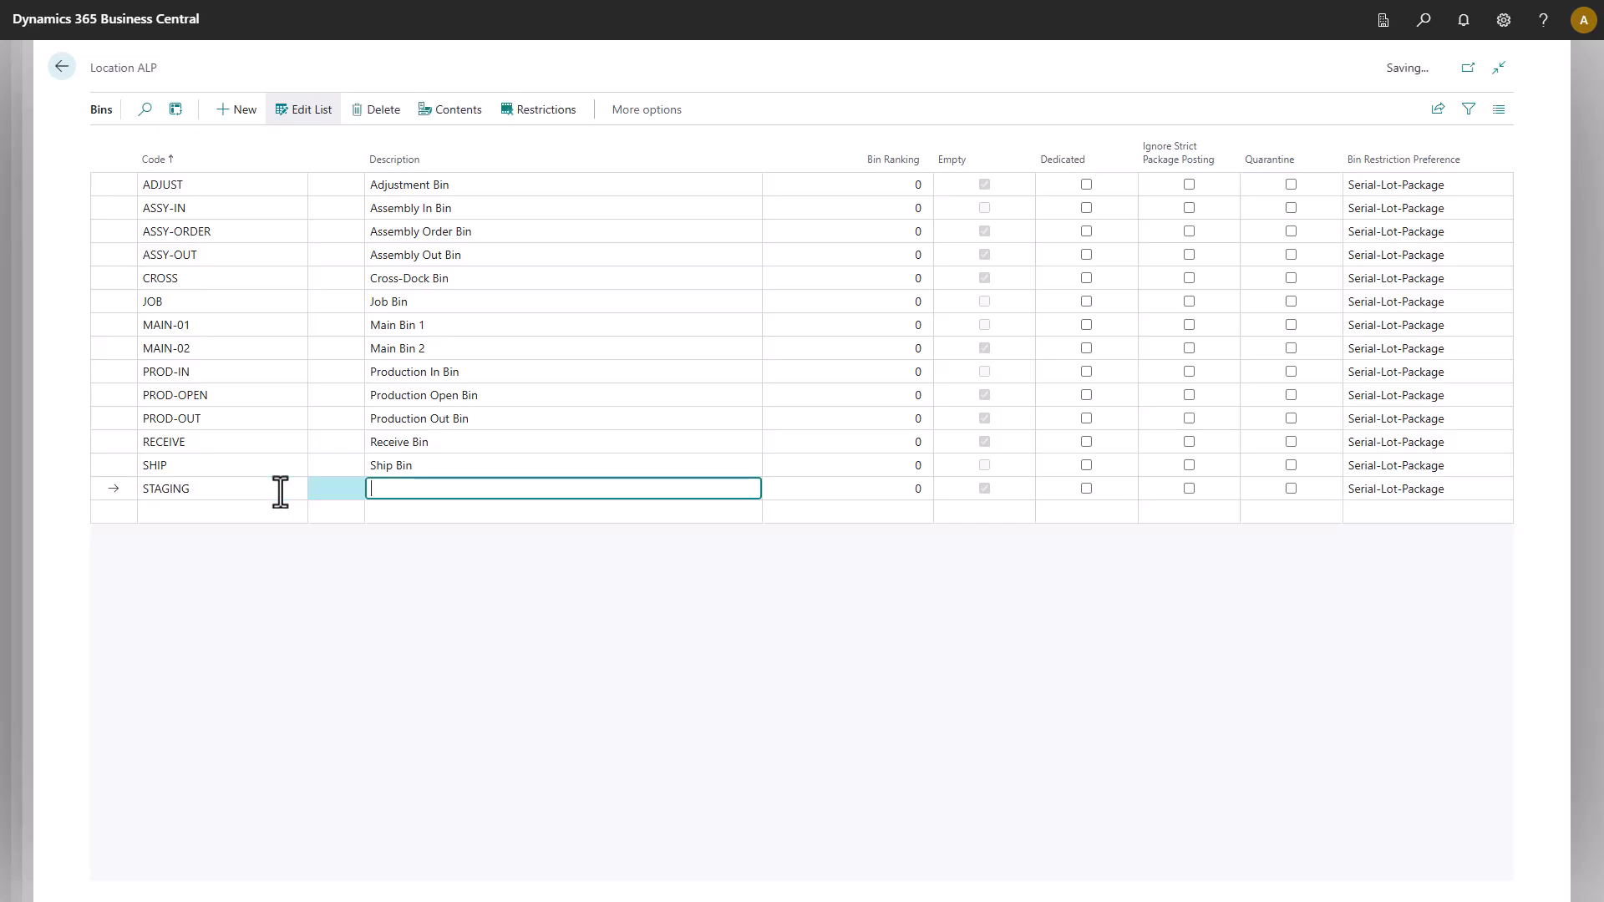
pyautogui.write('Staging Bin')
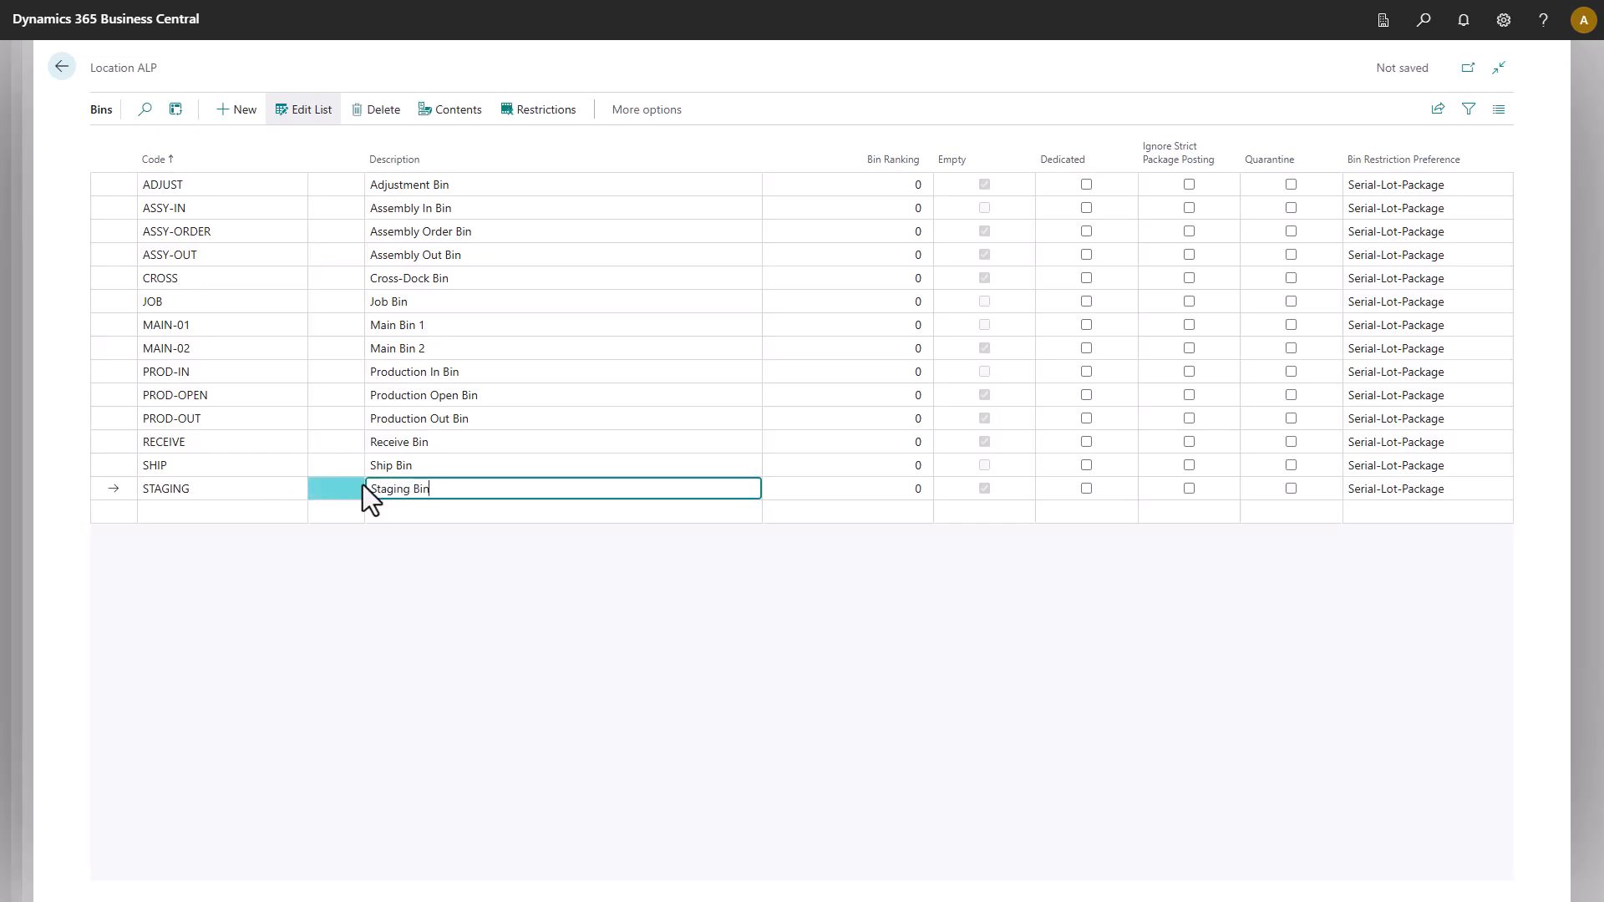
pyautogui.click(1088, 491)
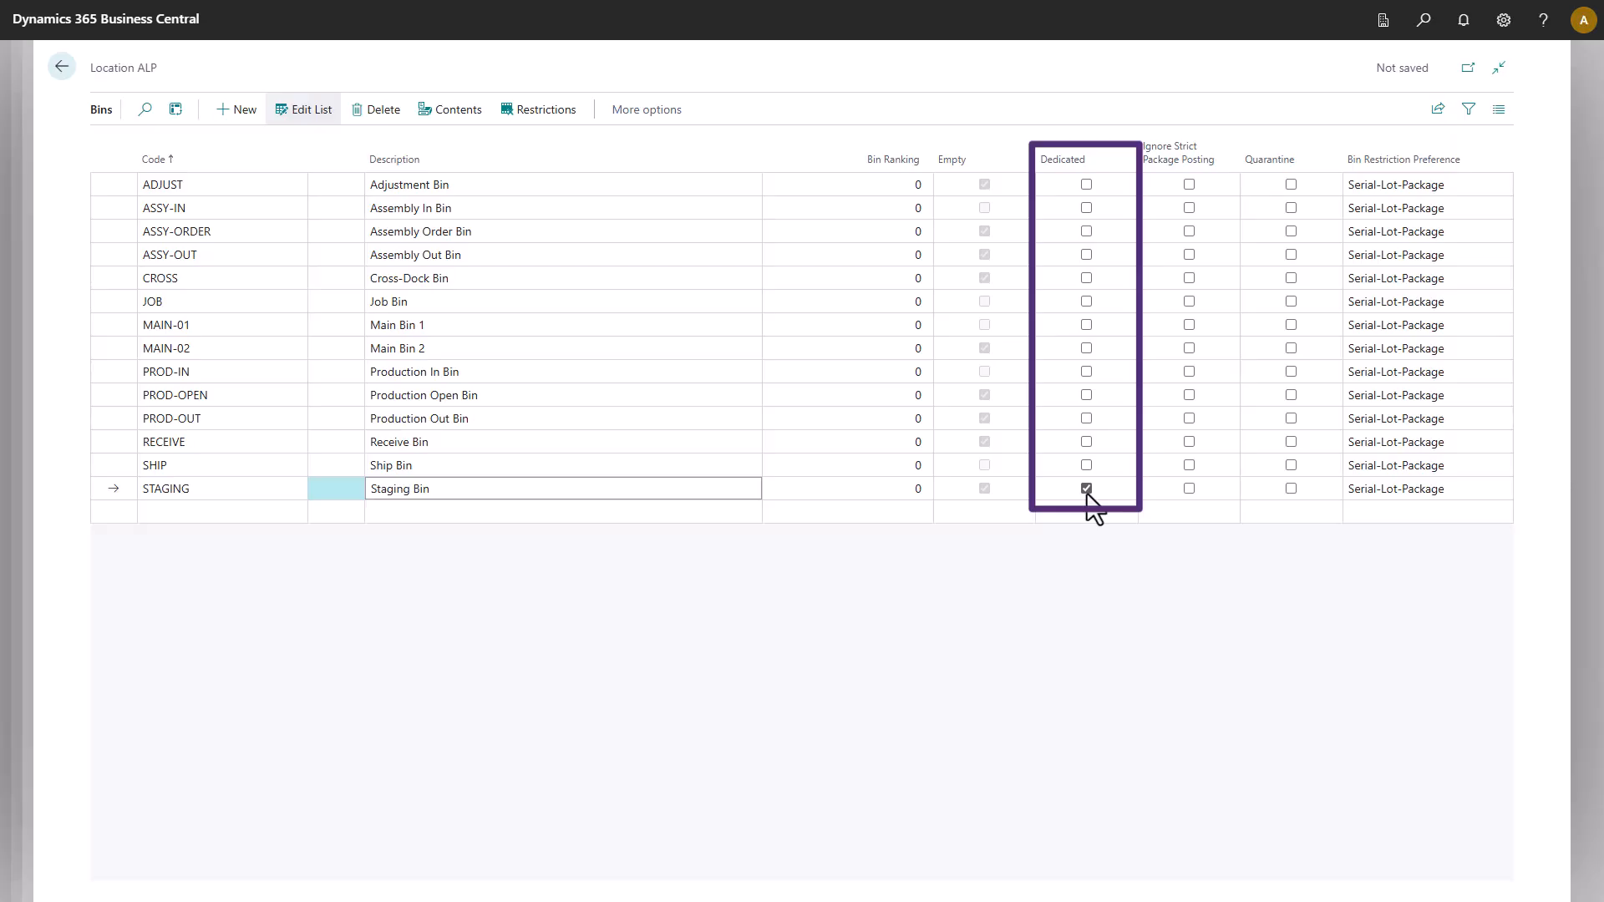
# Set STAGING as the Staging Bin Code on the ALP location card.
pyautogui.click(62, 67)
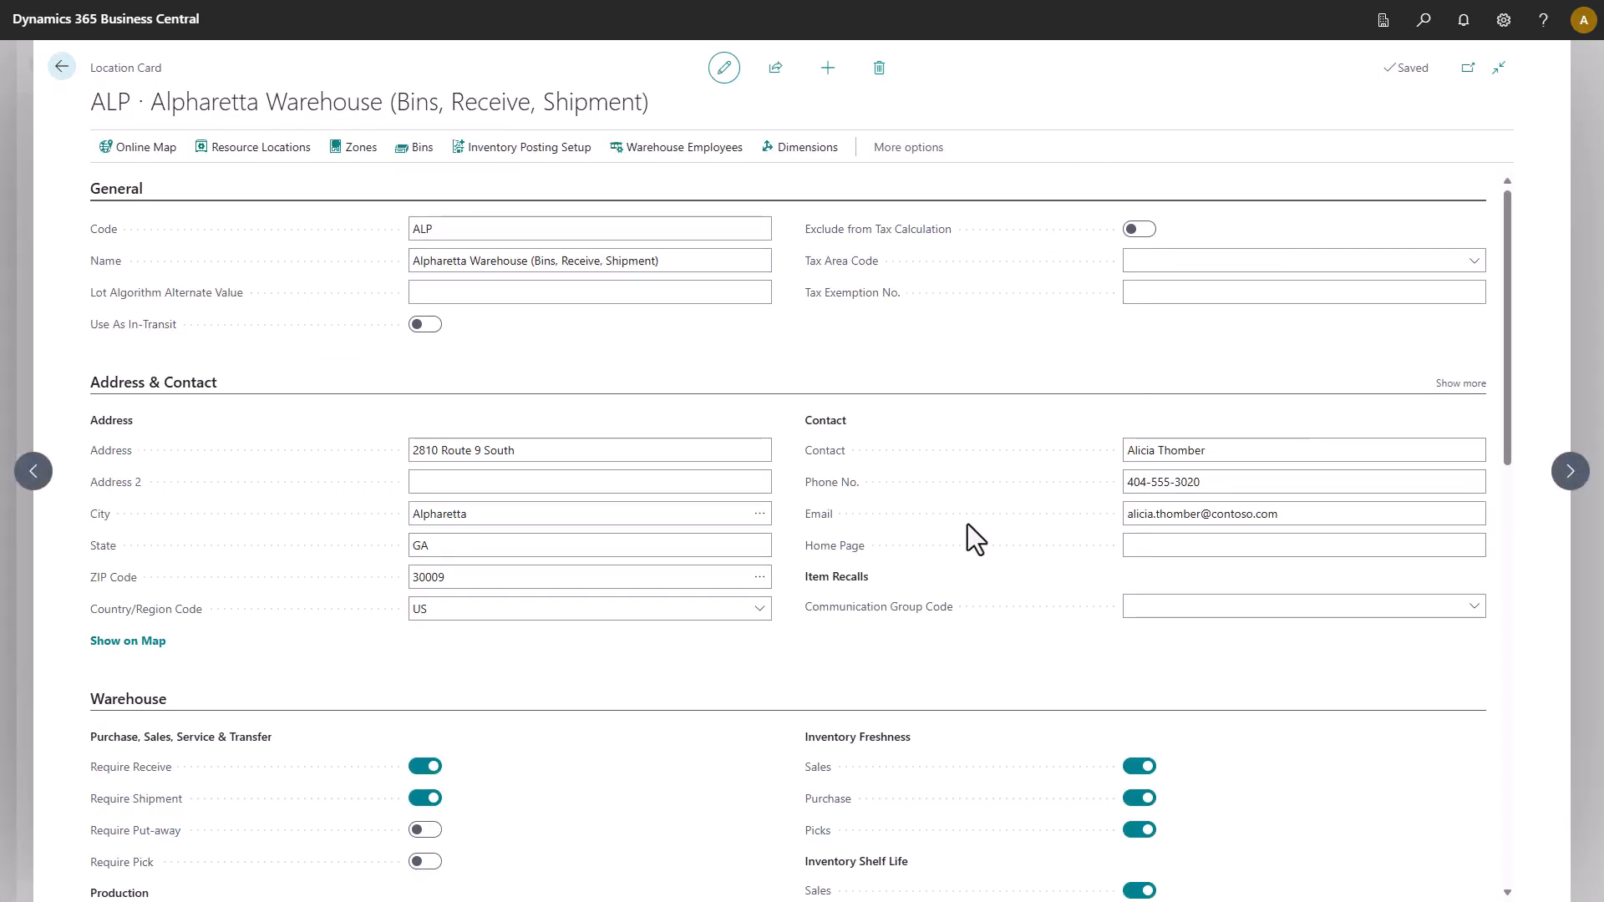
pyautogui.scroll(-5, 968, 524)
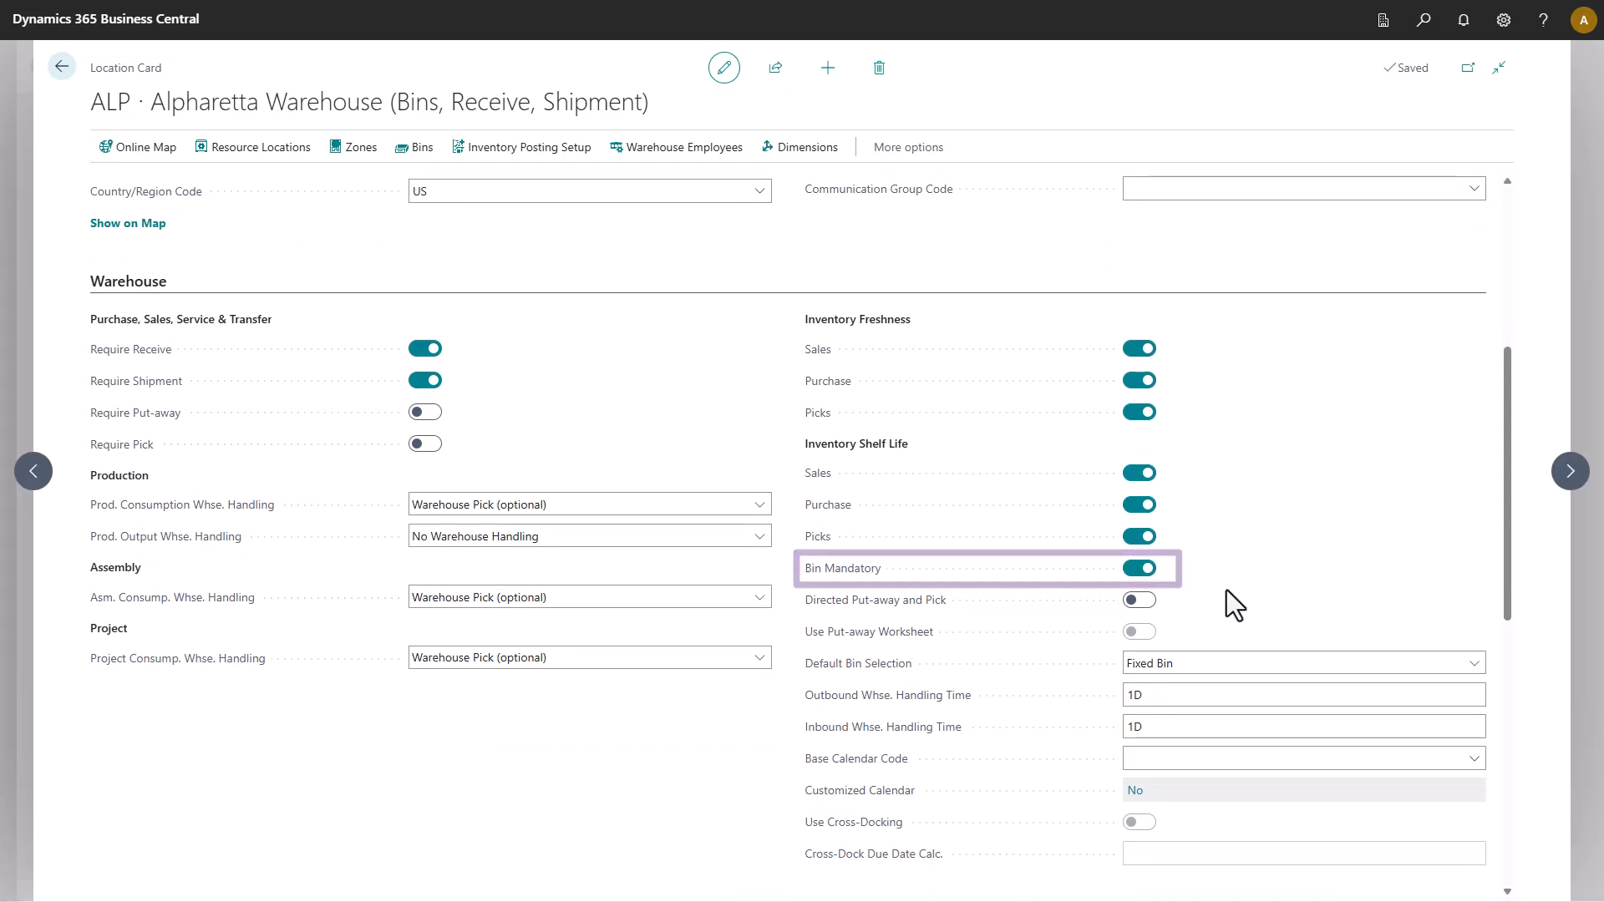
pyautogui.scroll(-7, 1227, 589)
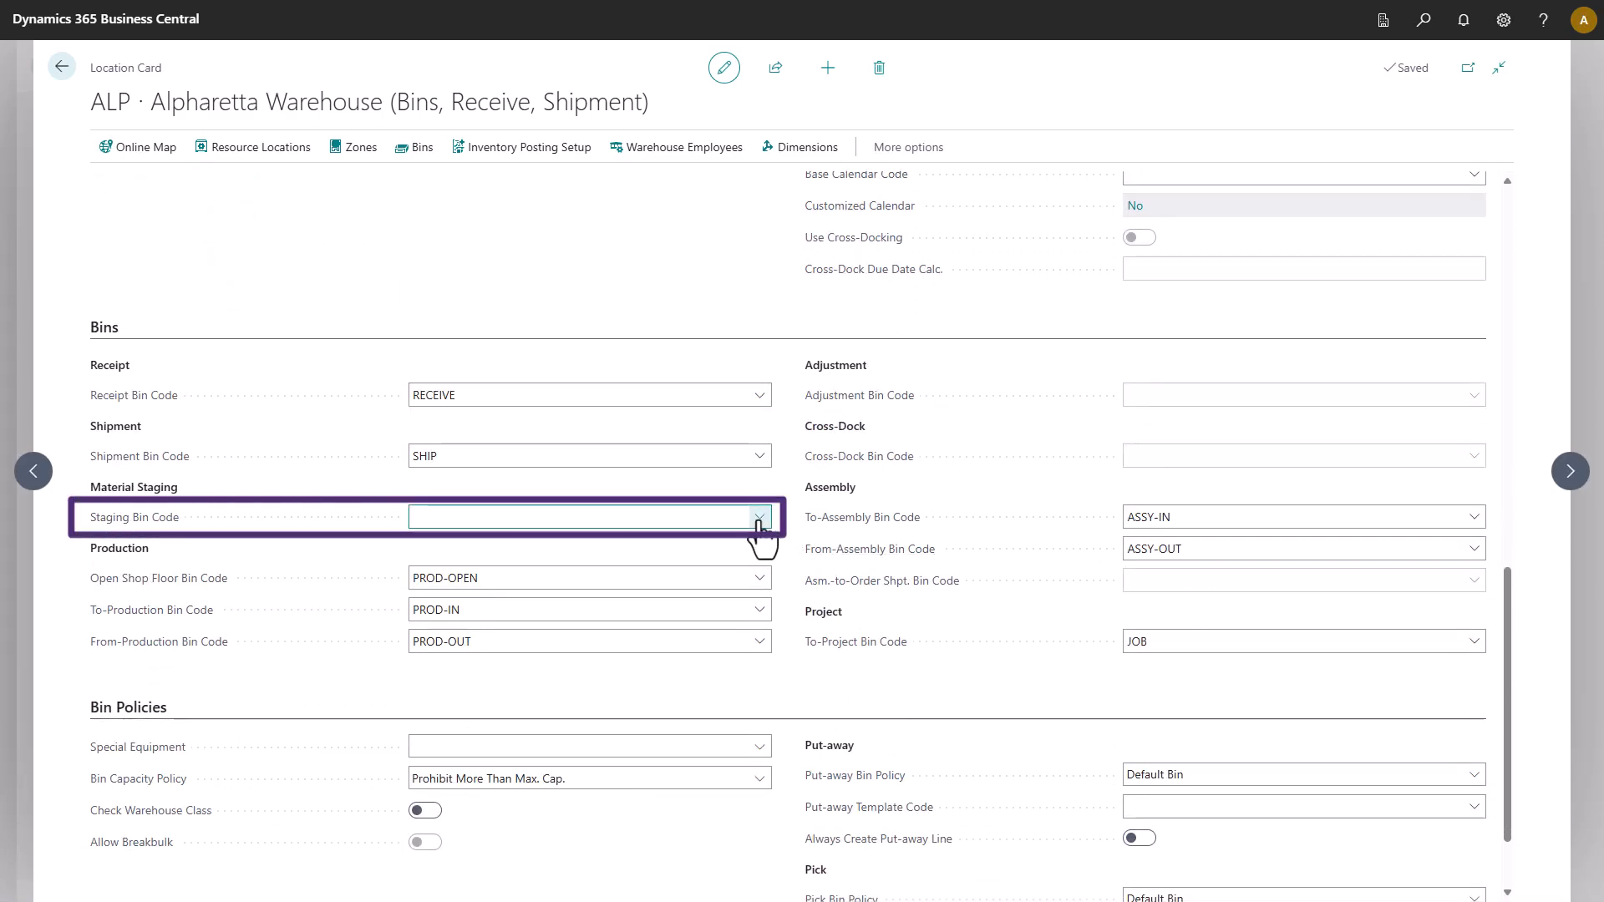
pyautogui.click(759, 517)
pyautogui.scroll(-3, 714, 604)
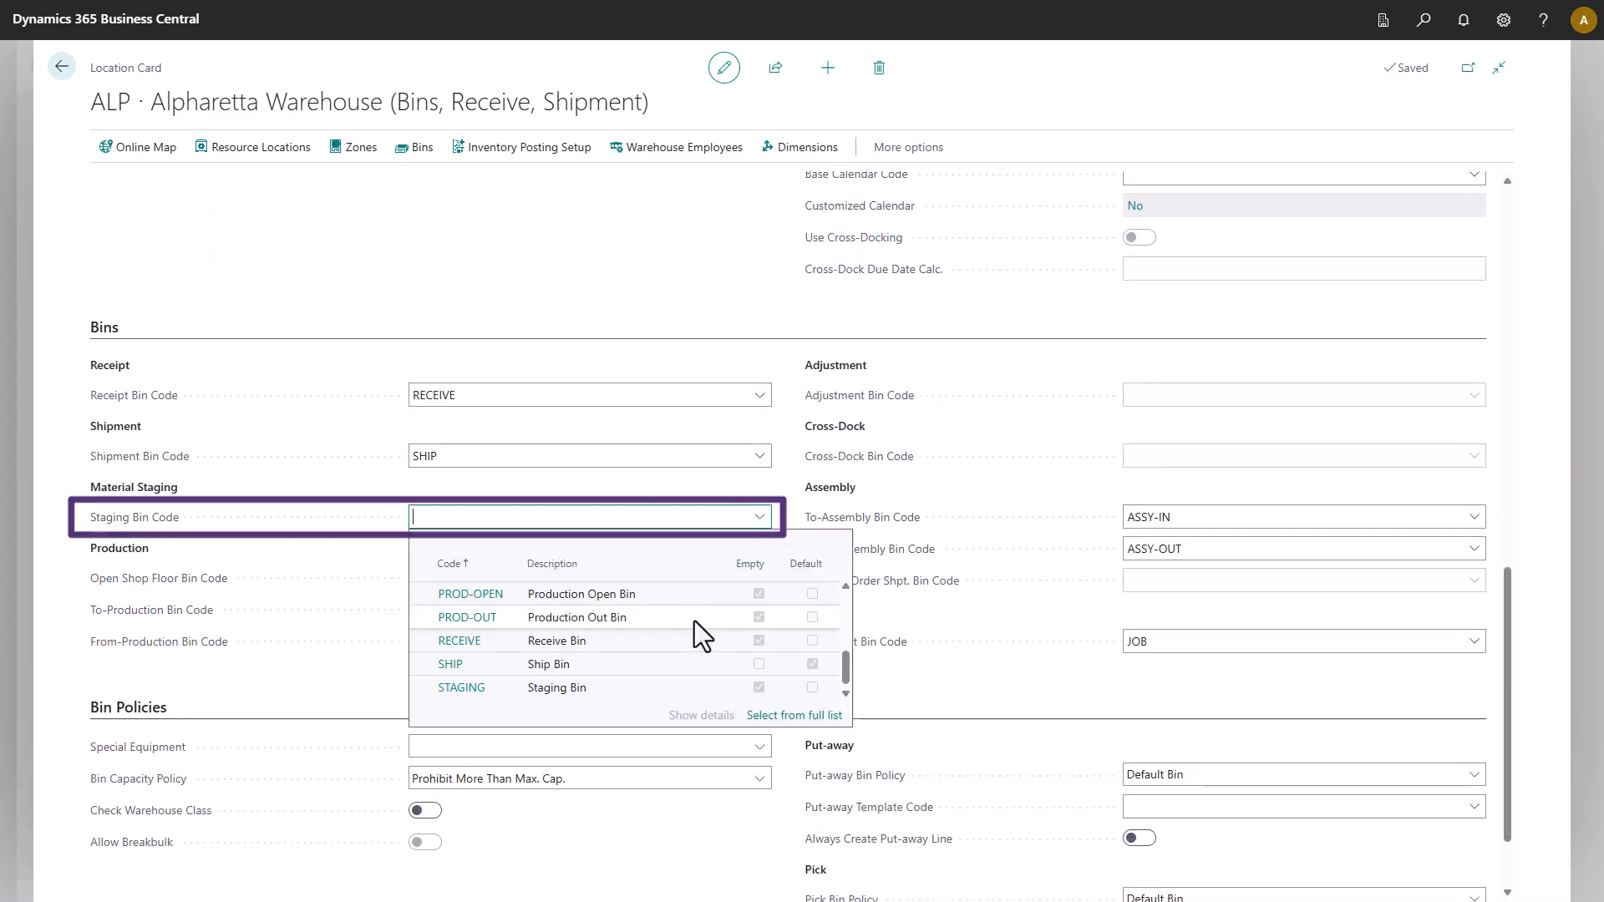
pyautogui.click(605, 688)
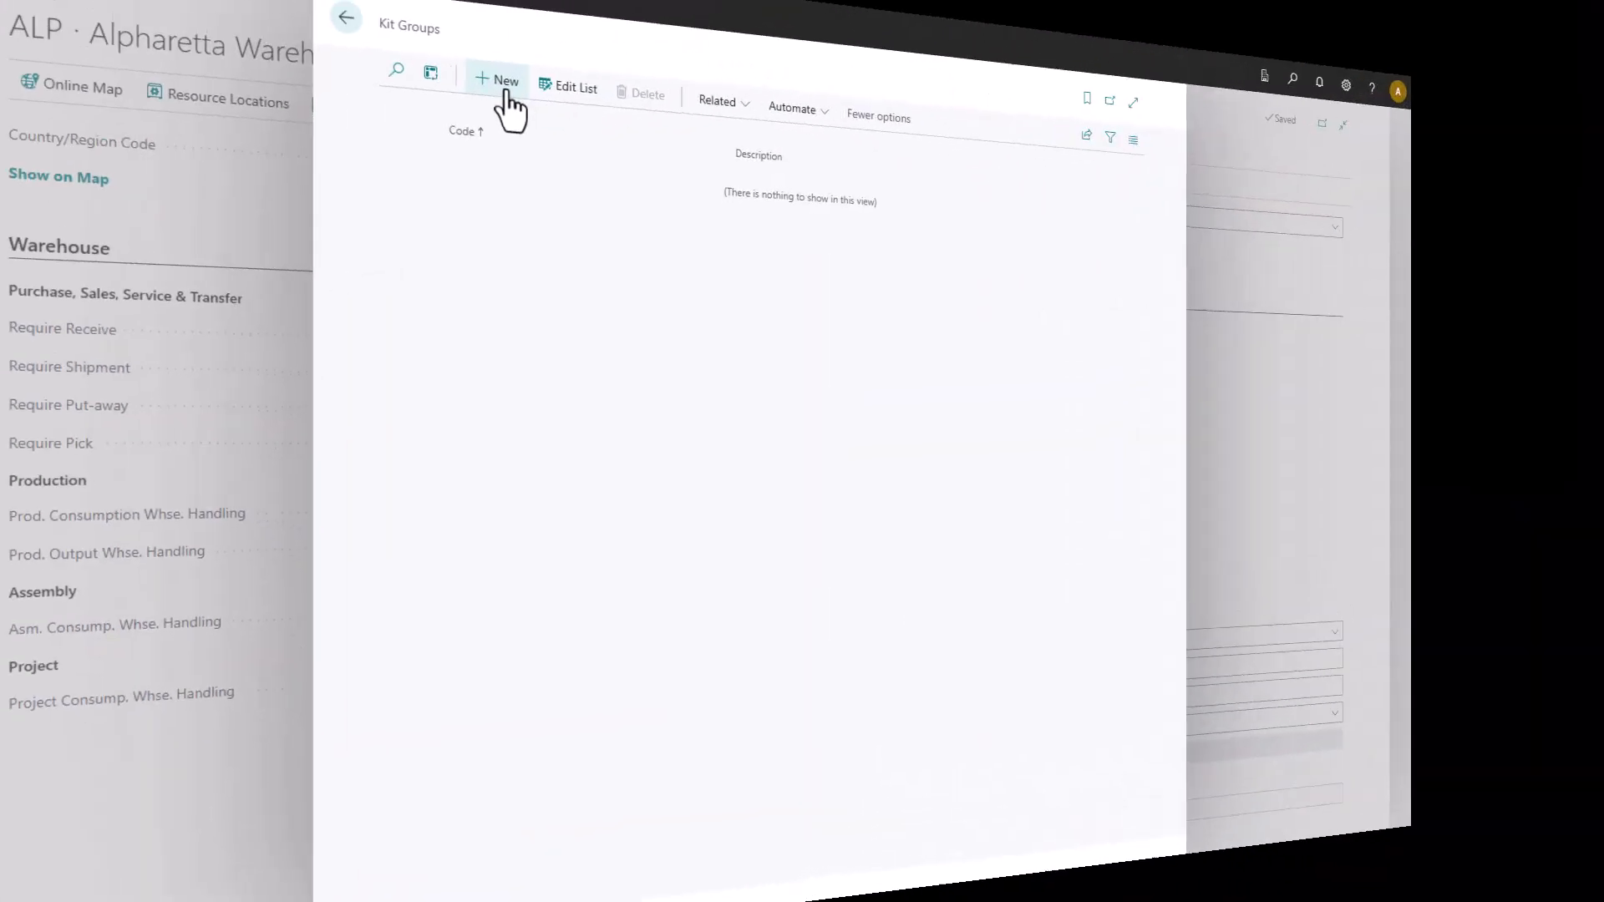
pyautogui.click(502, 116)
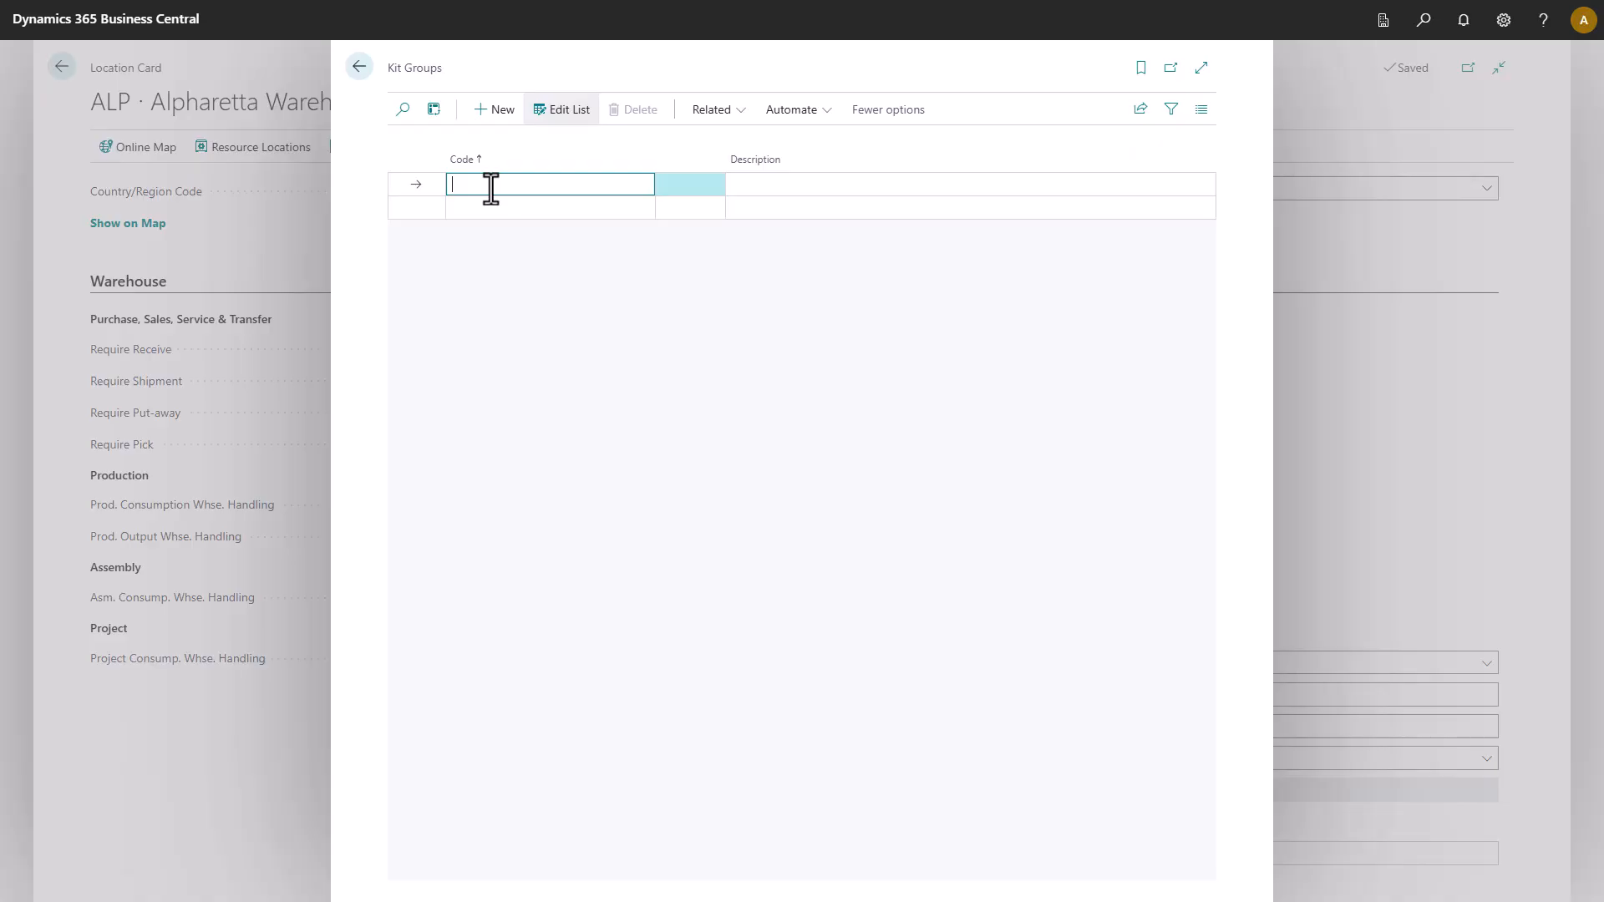
# Create kit groups SPICES (Spice kits), PACKAGING (Packing materials) and FG (Finished goods).
pyautogui.write('SPICES')
pyautogui.press('Tab')
pyautogui.write('Spice kits')
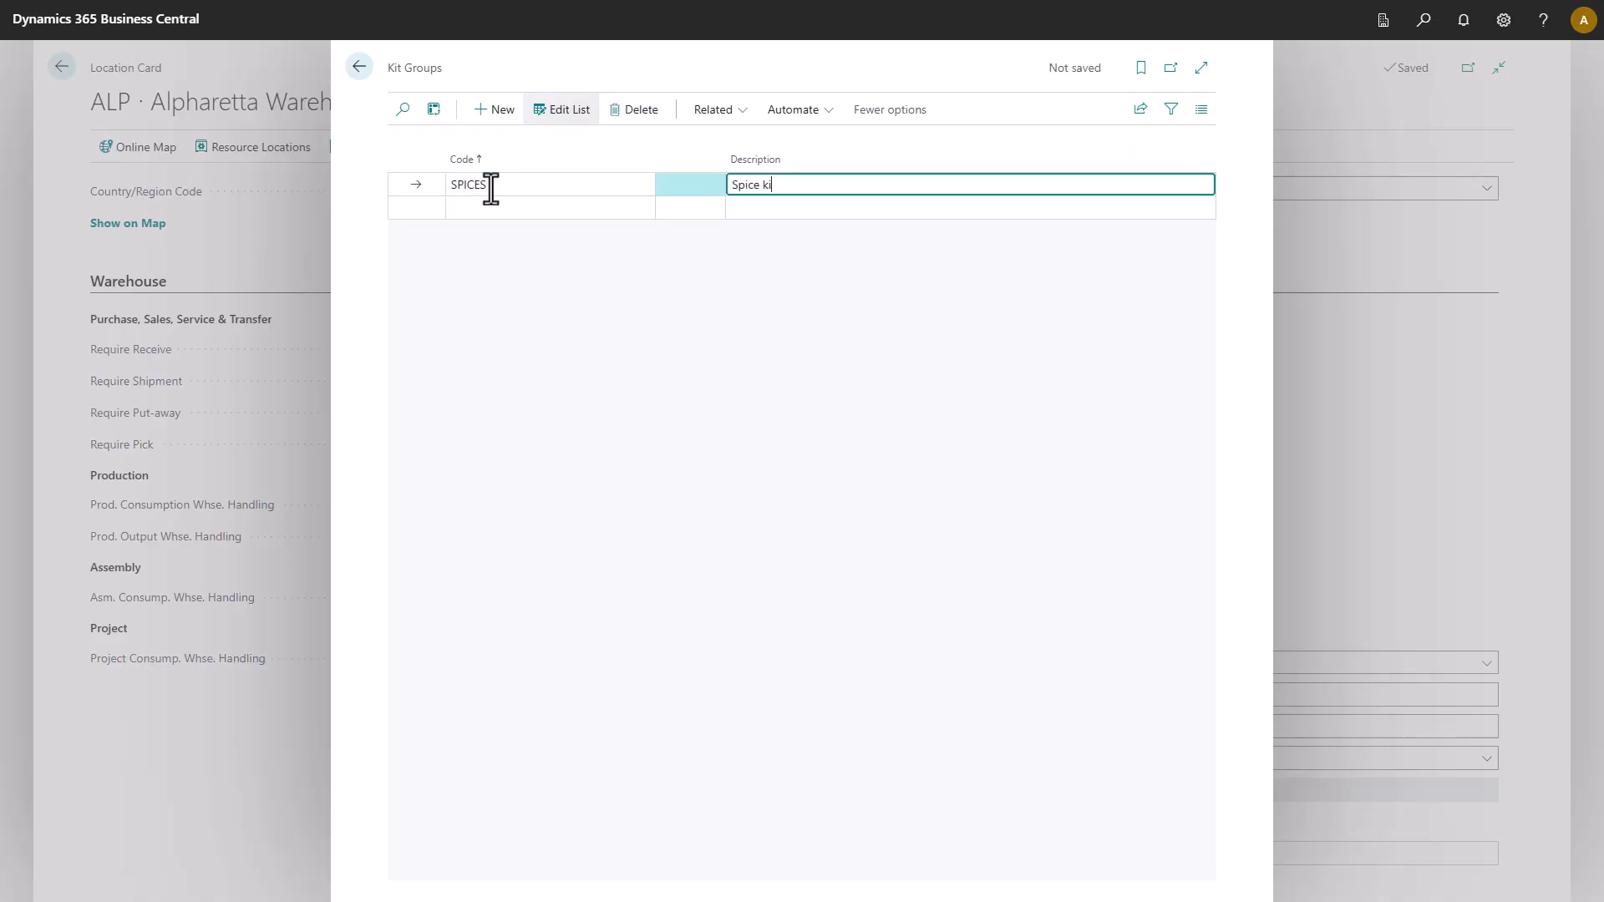
pyautogui.click(476, 208)
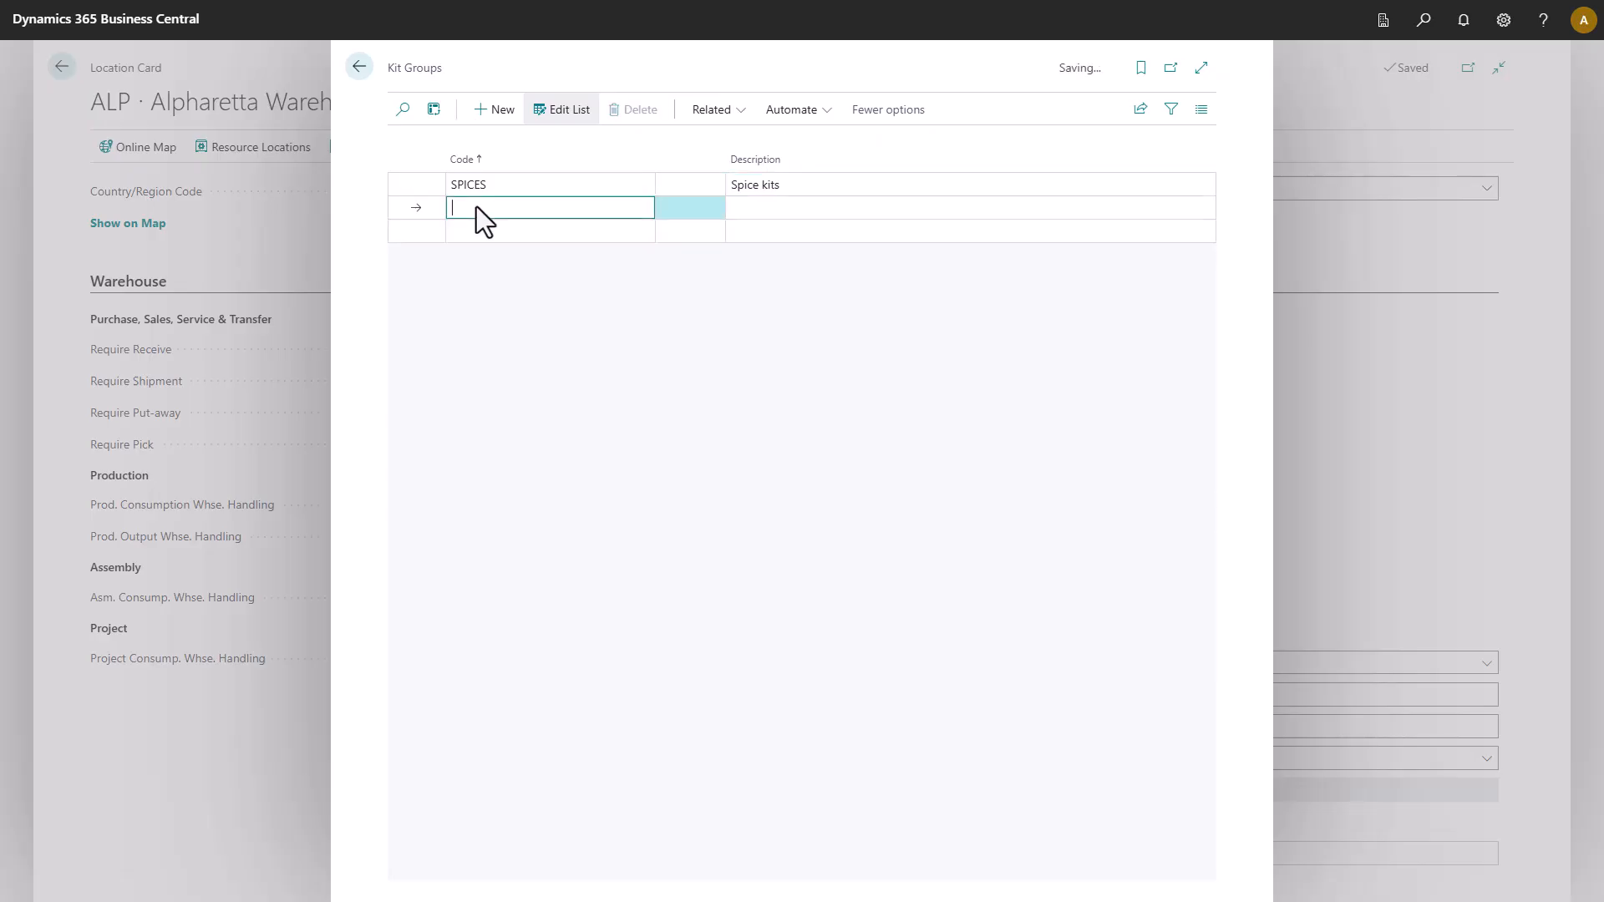
pyautogui.write('Packaging')
pyautogui.press('Tab')
pyautogui.write('Packing materials')
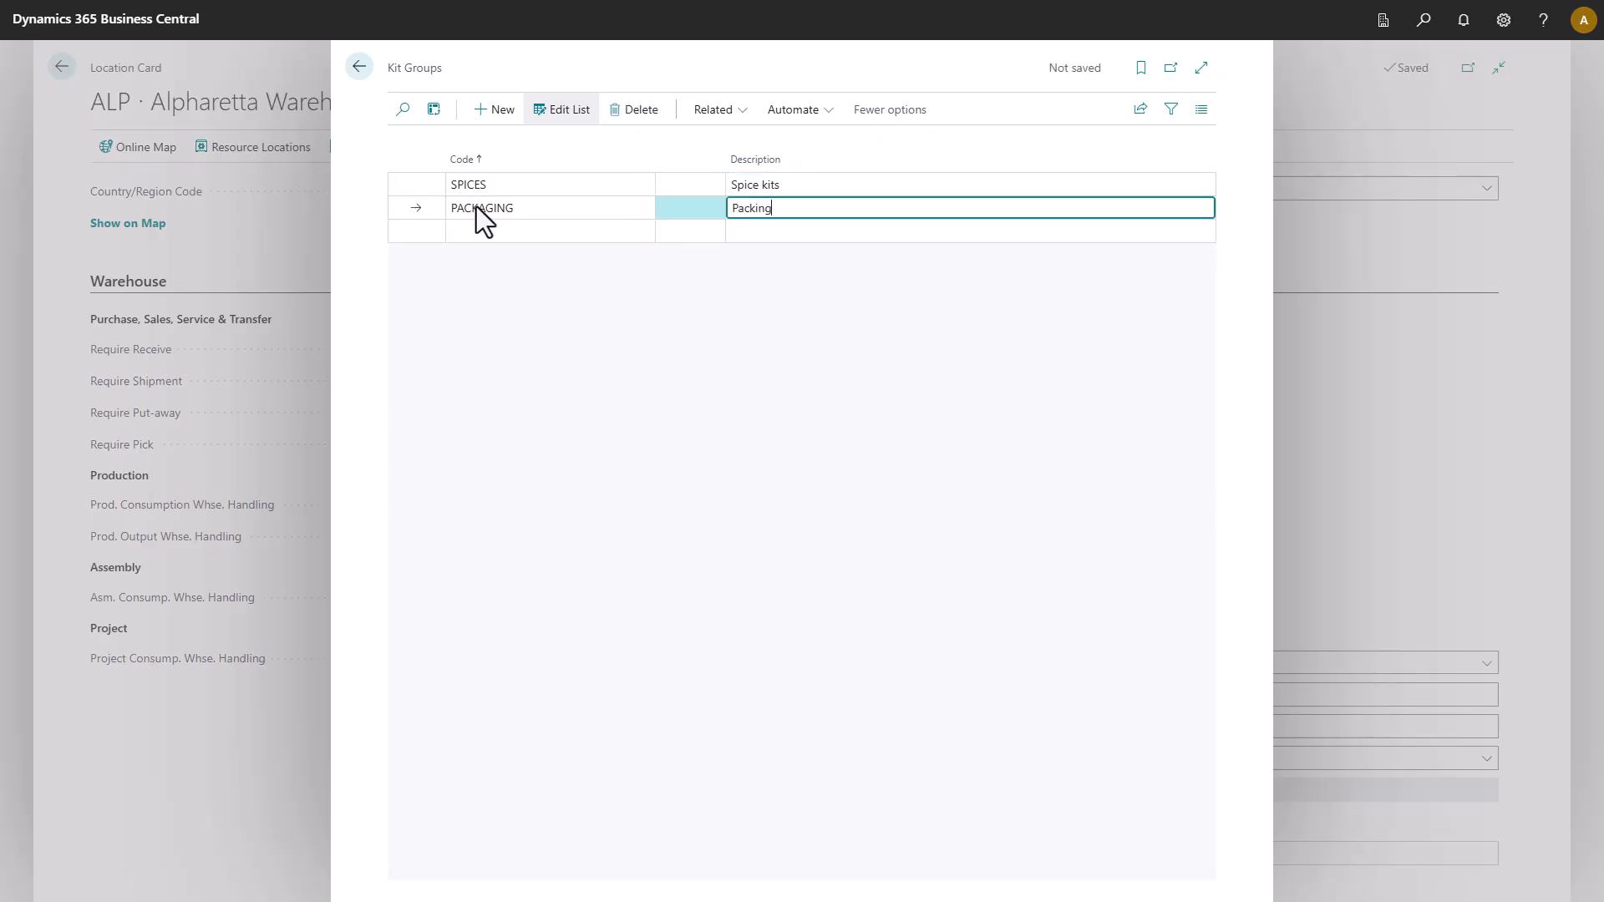
pyautogui.click(472, 230)
pyautogui.write('FG')
pyautogui.press('Tab')
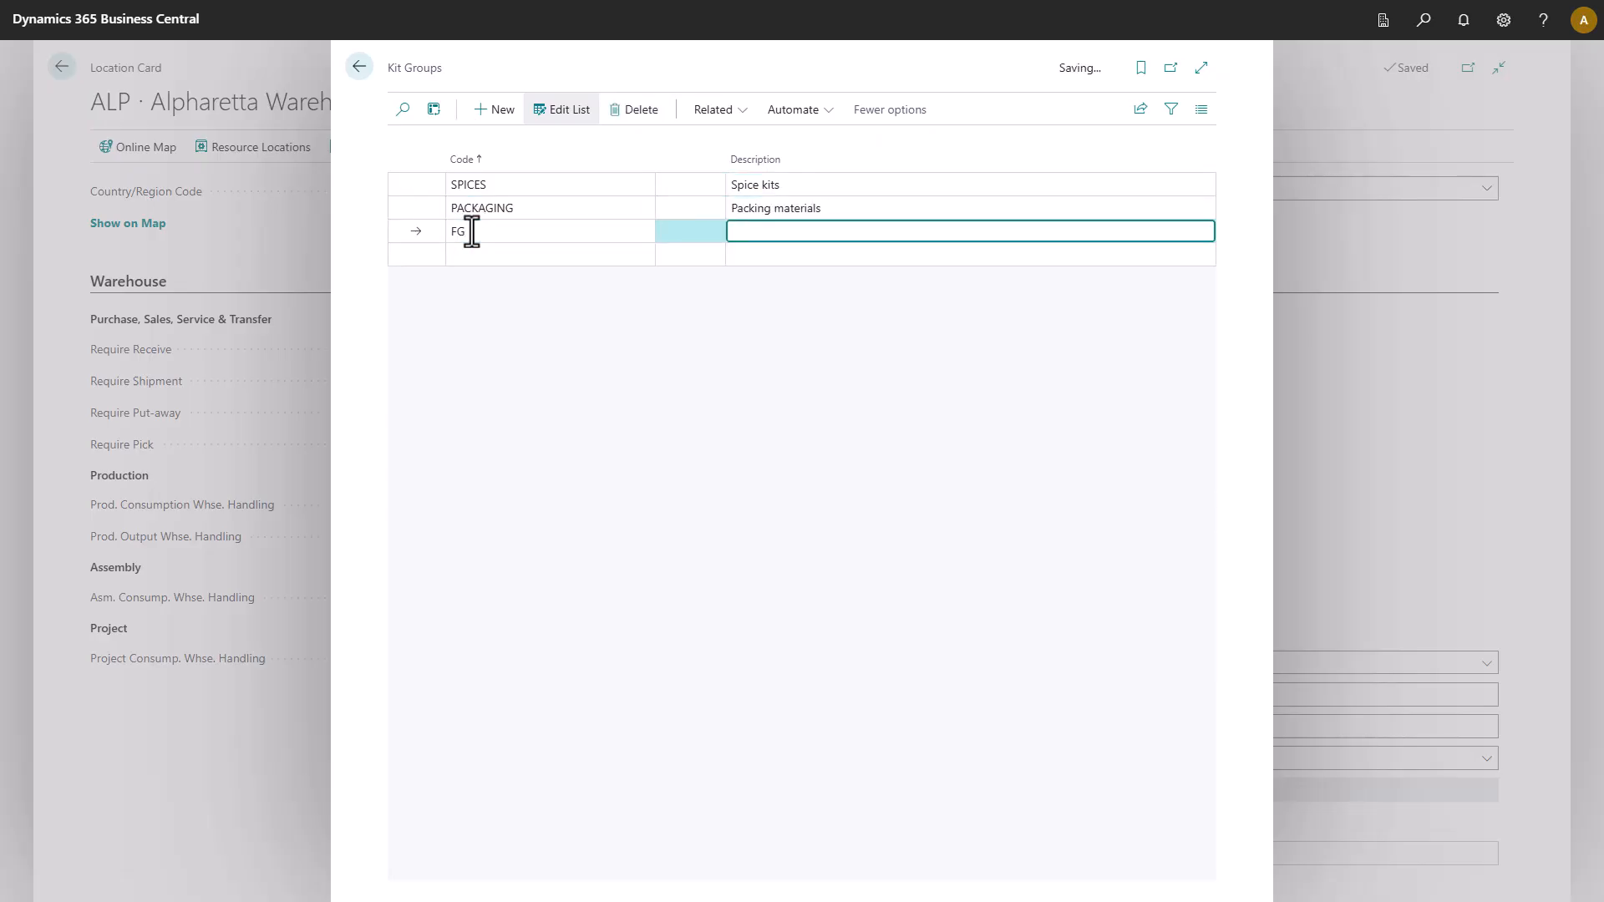
pyautogui.write('Finished goods')
pyautogui.click(421, 184)
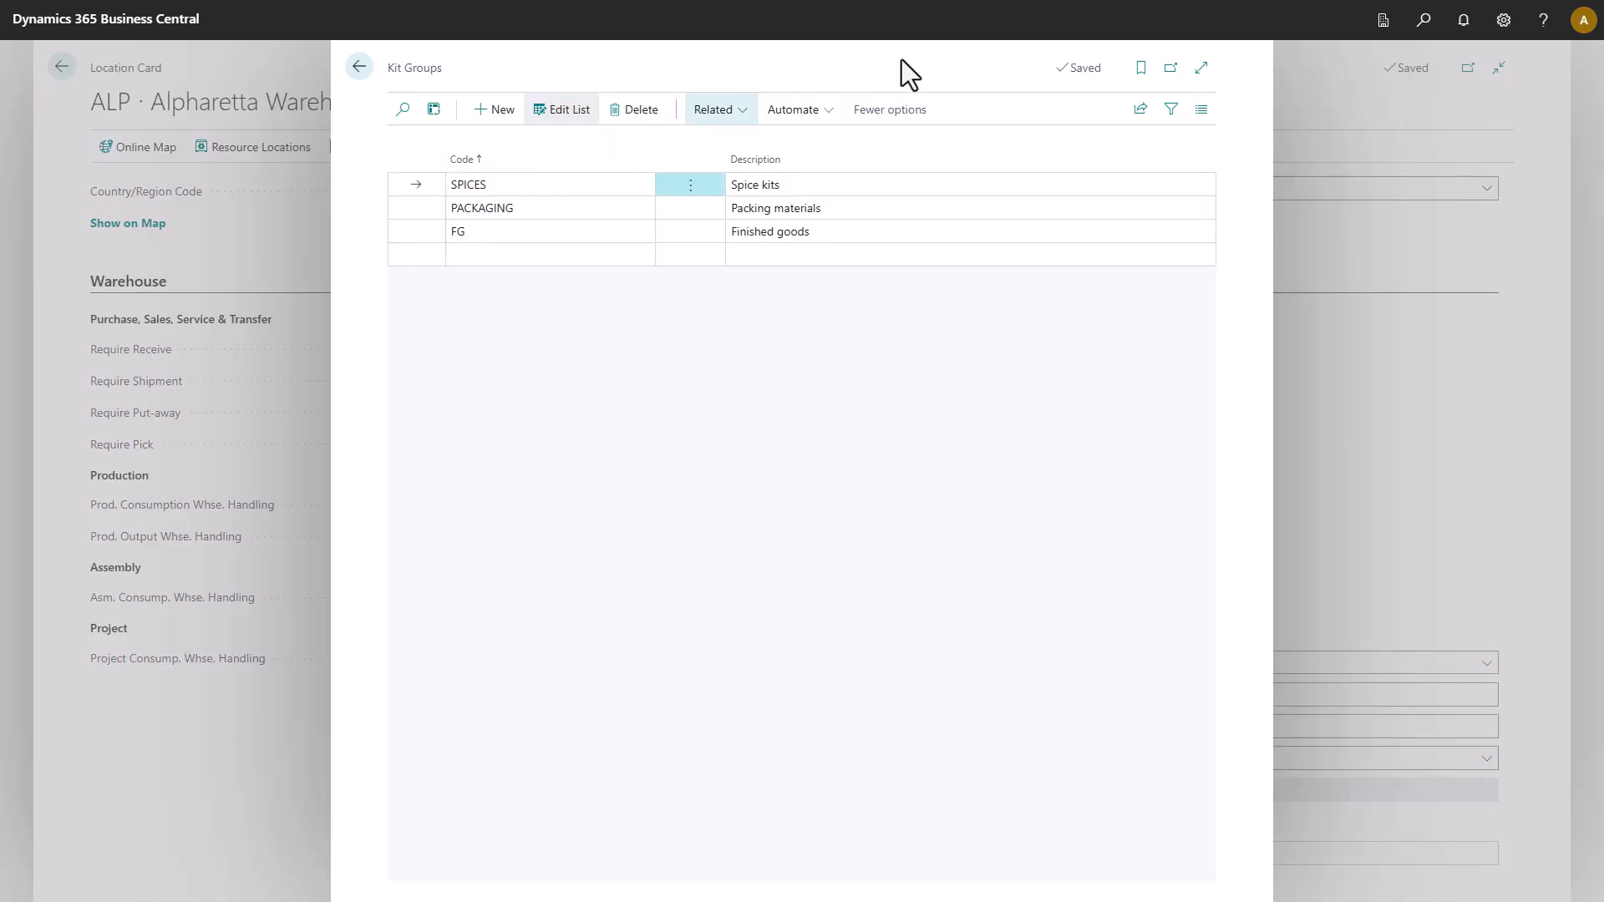
pyautogui.click(727, 110)
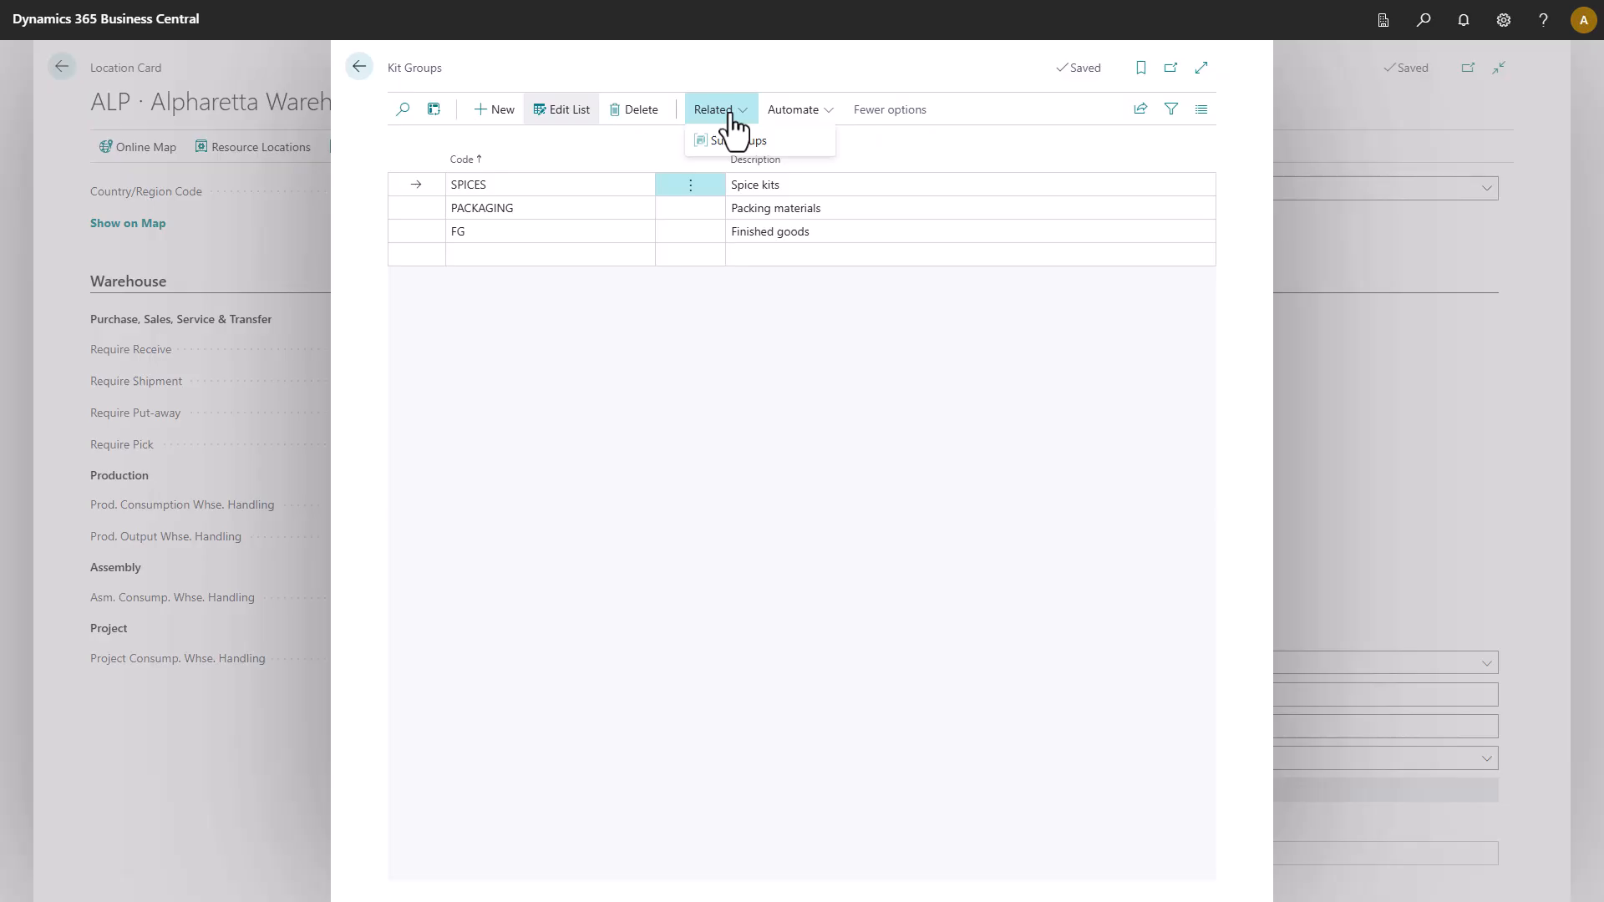
# Add kit subgroups WET and DRY under the SPICES kit group.
pyautogui.click(722, 142)
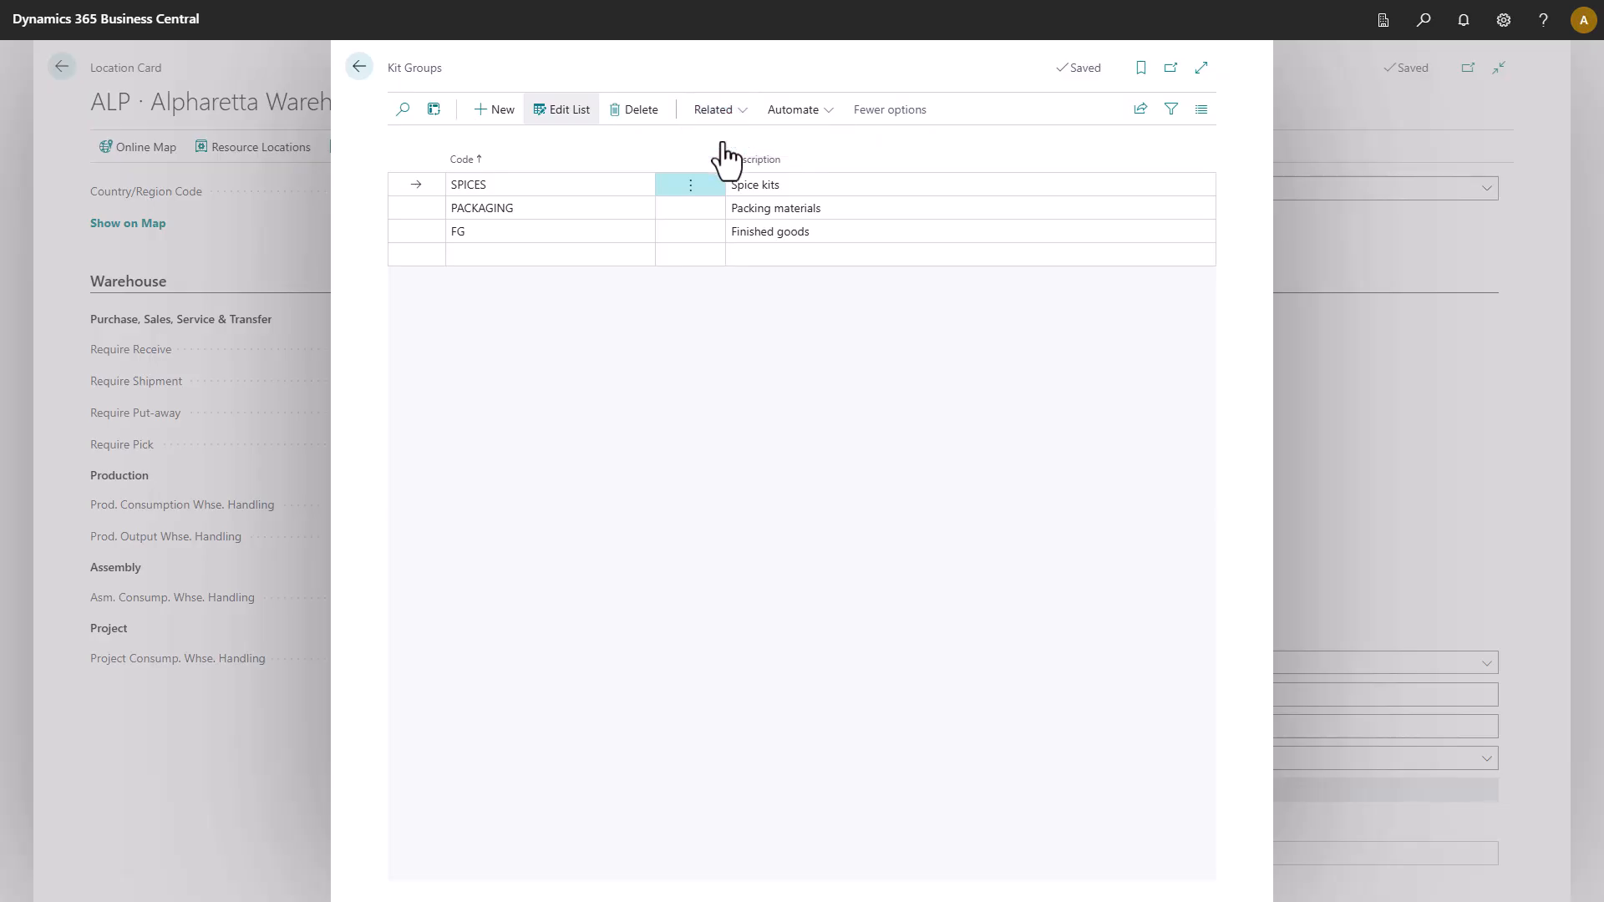
pyautogui.click(543, 183)
pyautogui.write('WET')
pyautogui.press('Tab')
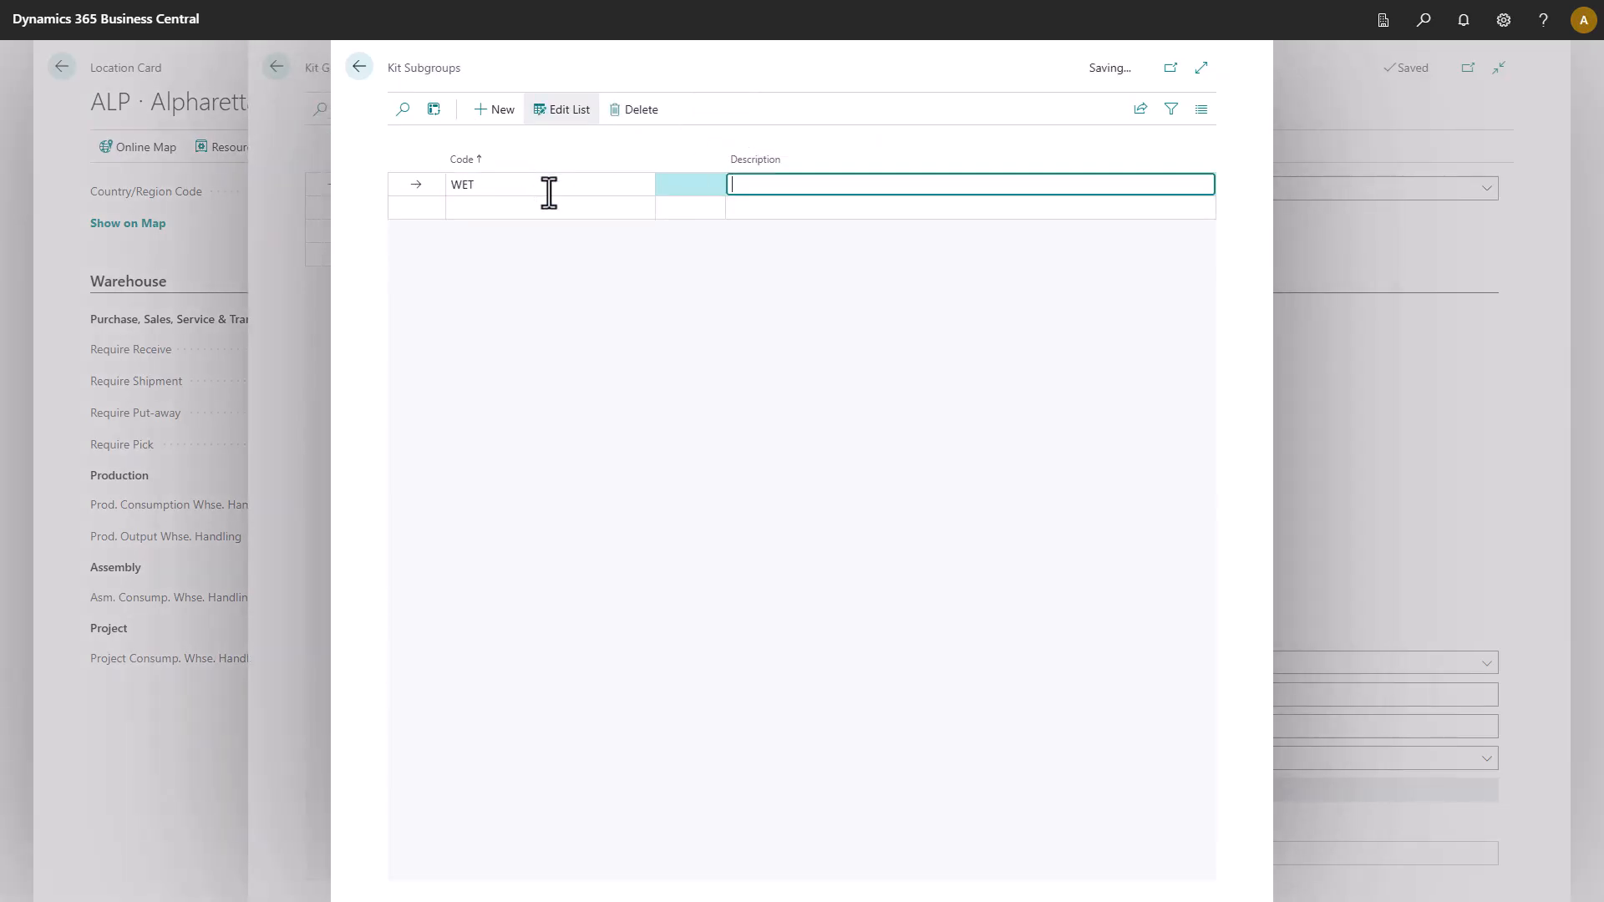
pyautogui.click(588, 206)
pyautogui.write('DRY')
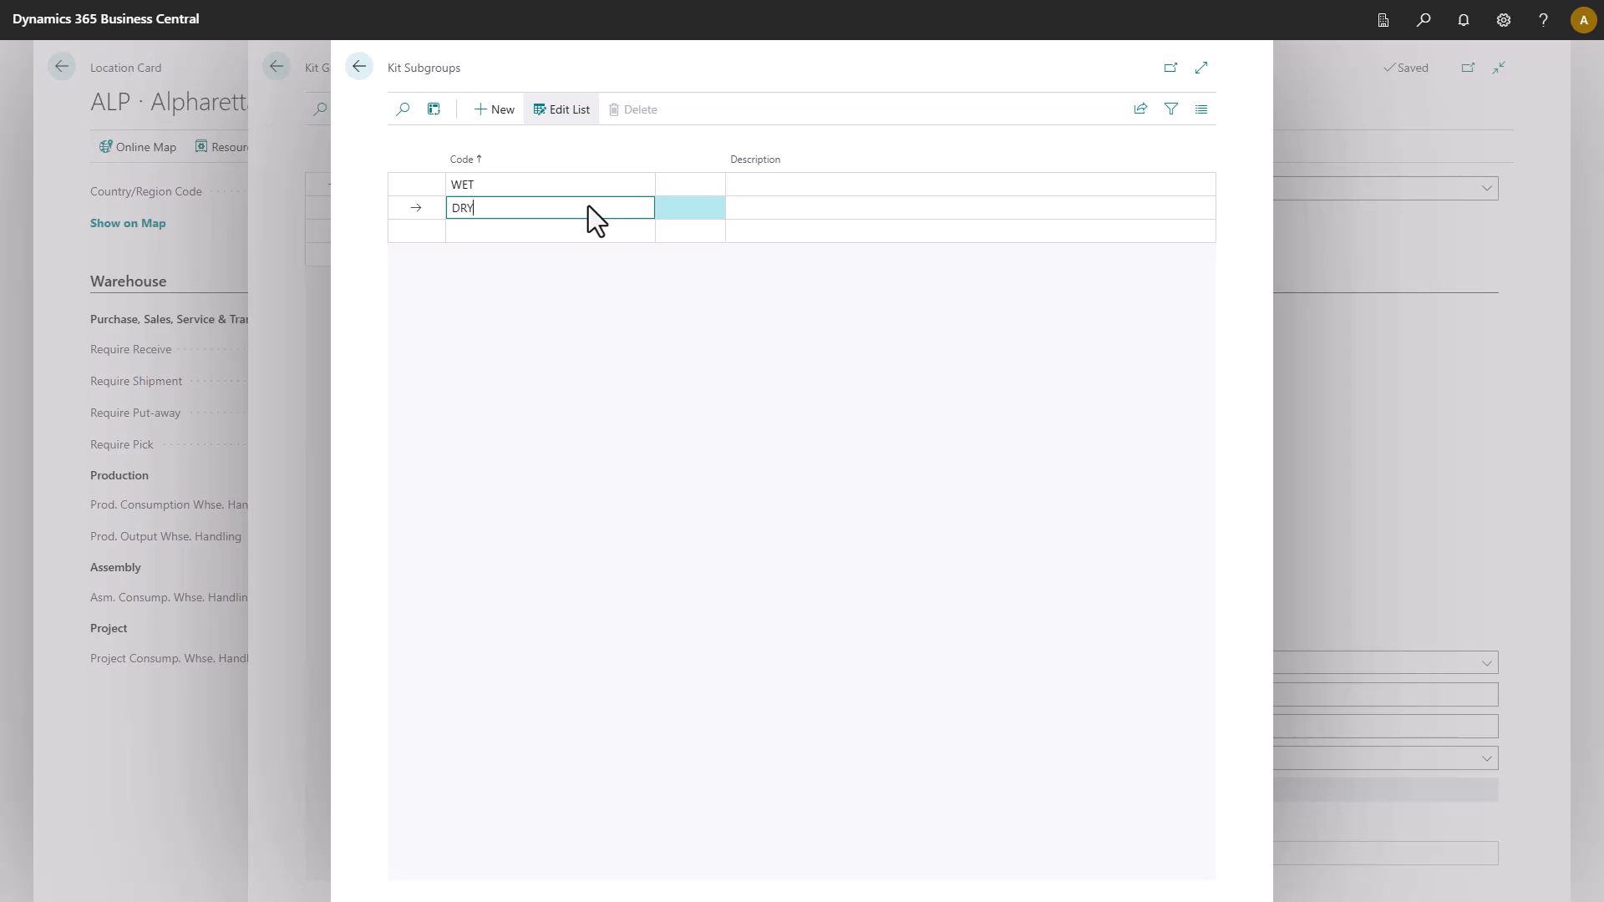
pyautogui.click(359, 68)
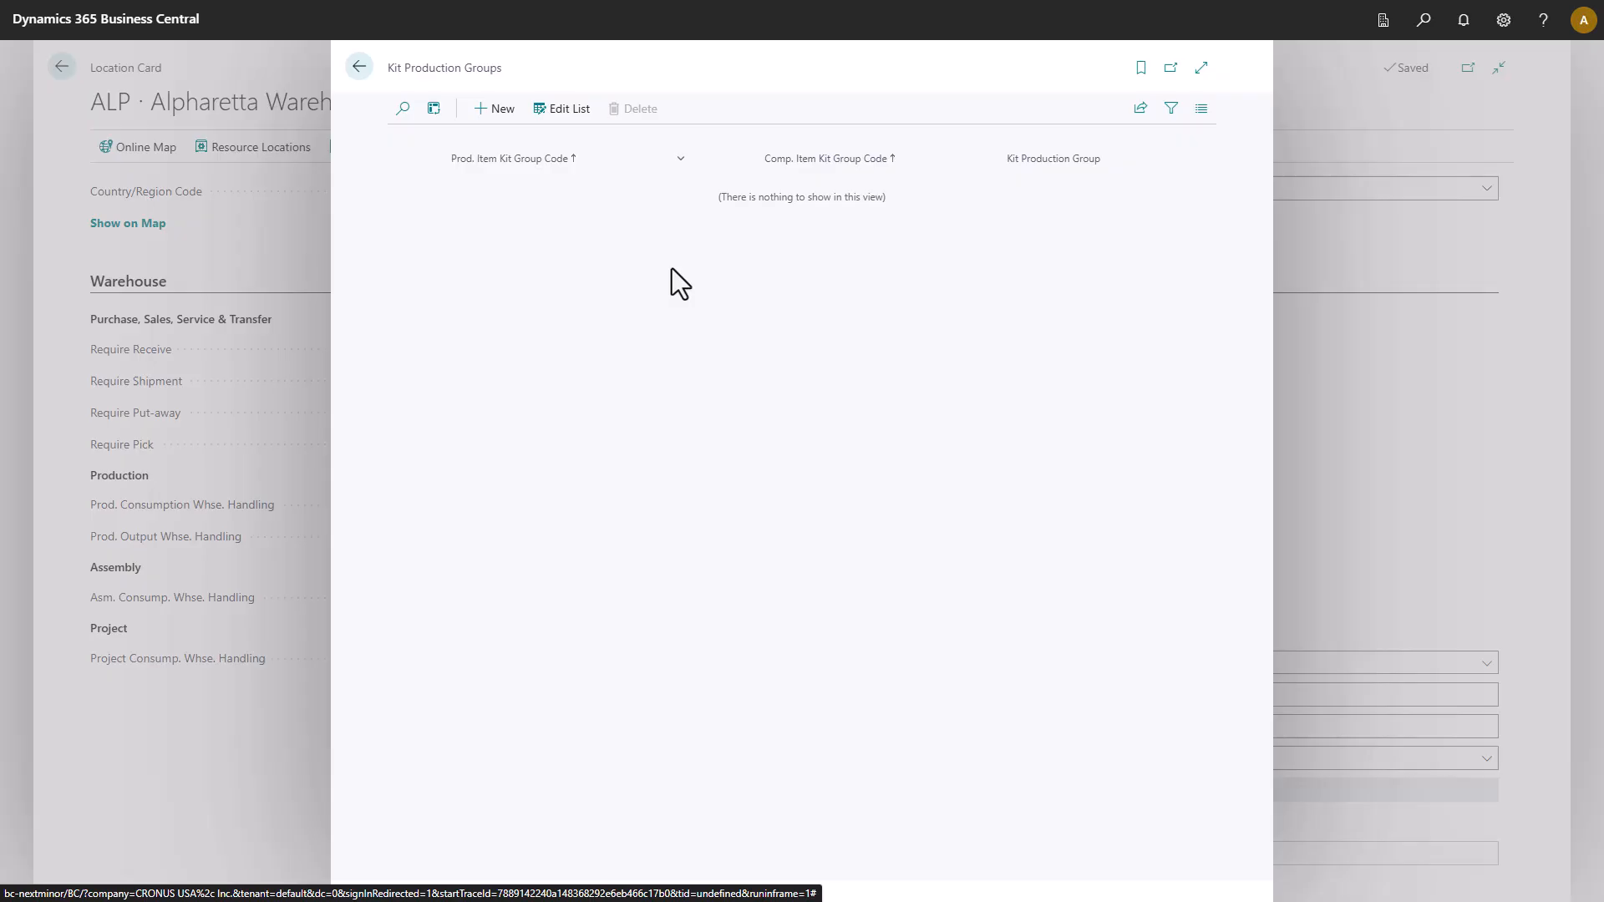
# Add a kit production group pairing FG with PACKAGING, grouped by Orders.
pyautogui.click(495, 109)
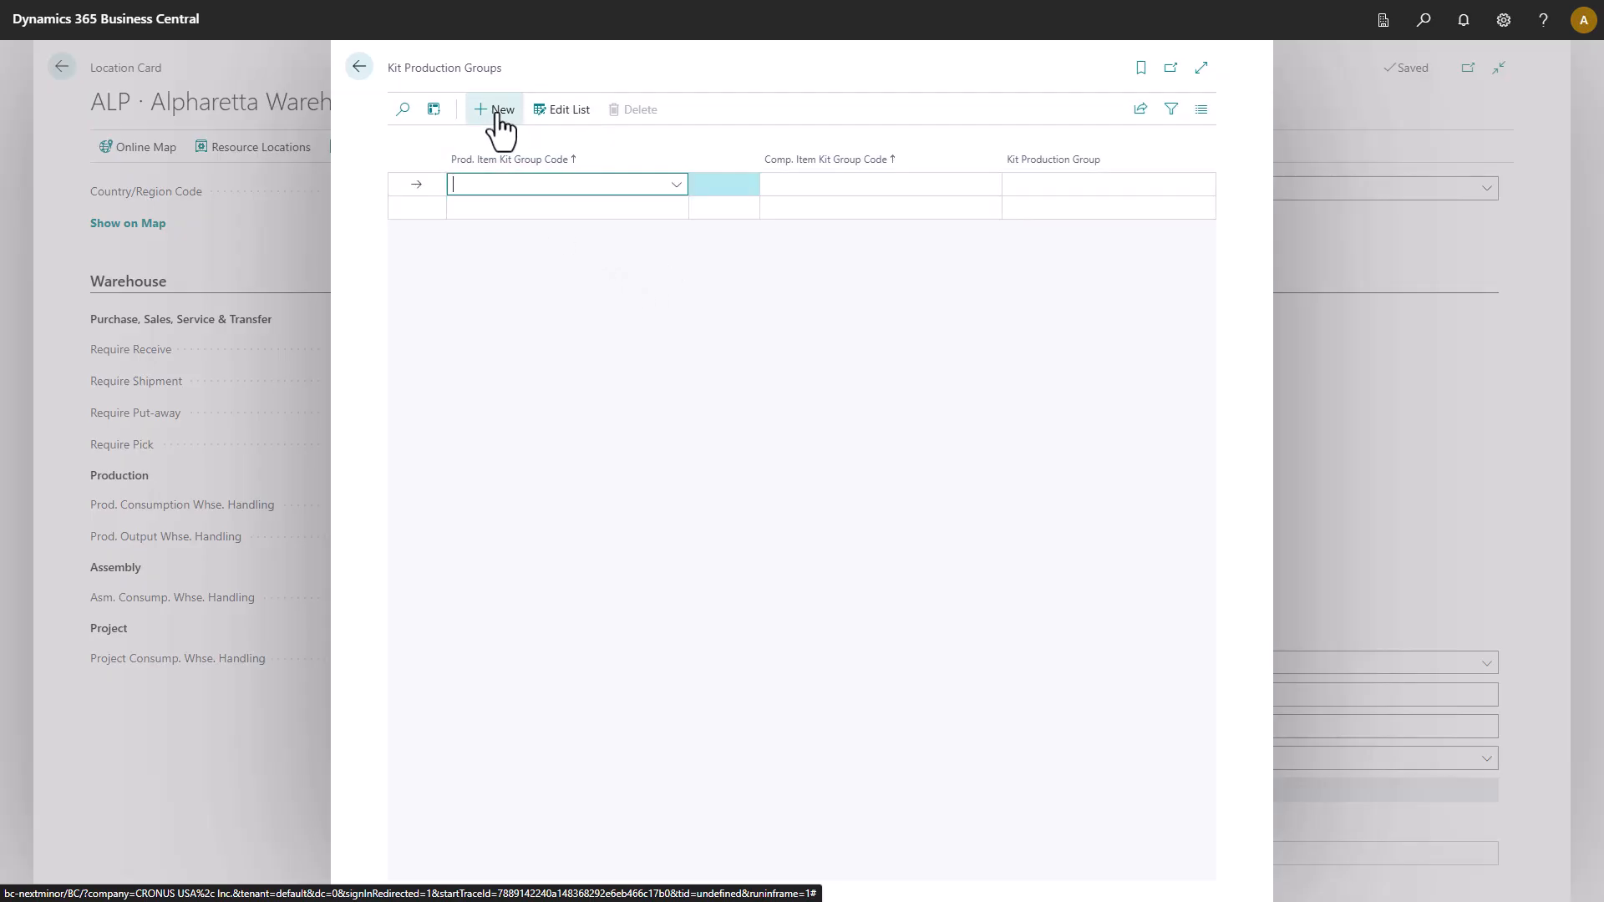
pyautogui.click(677, 184)
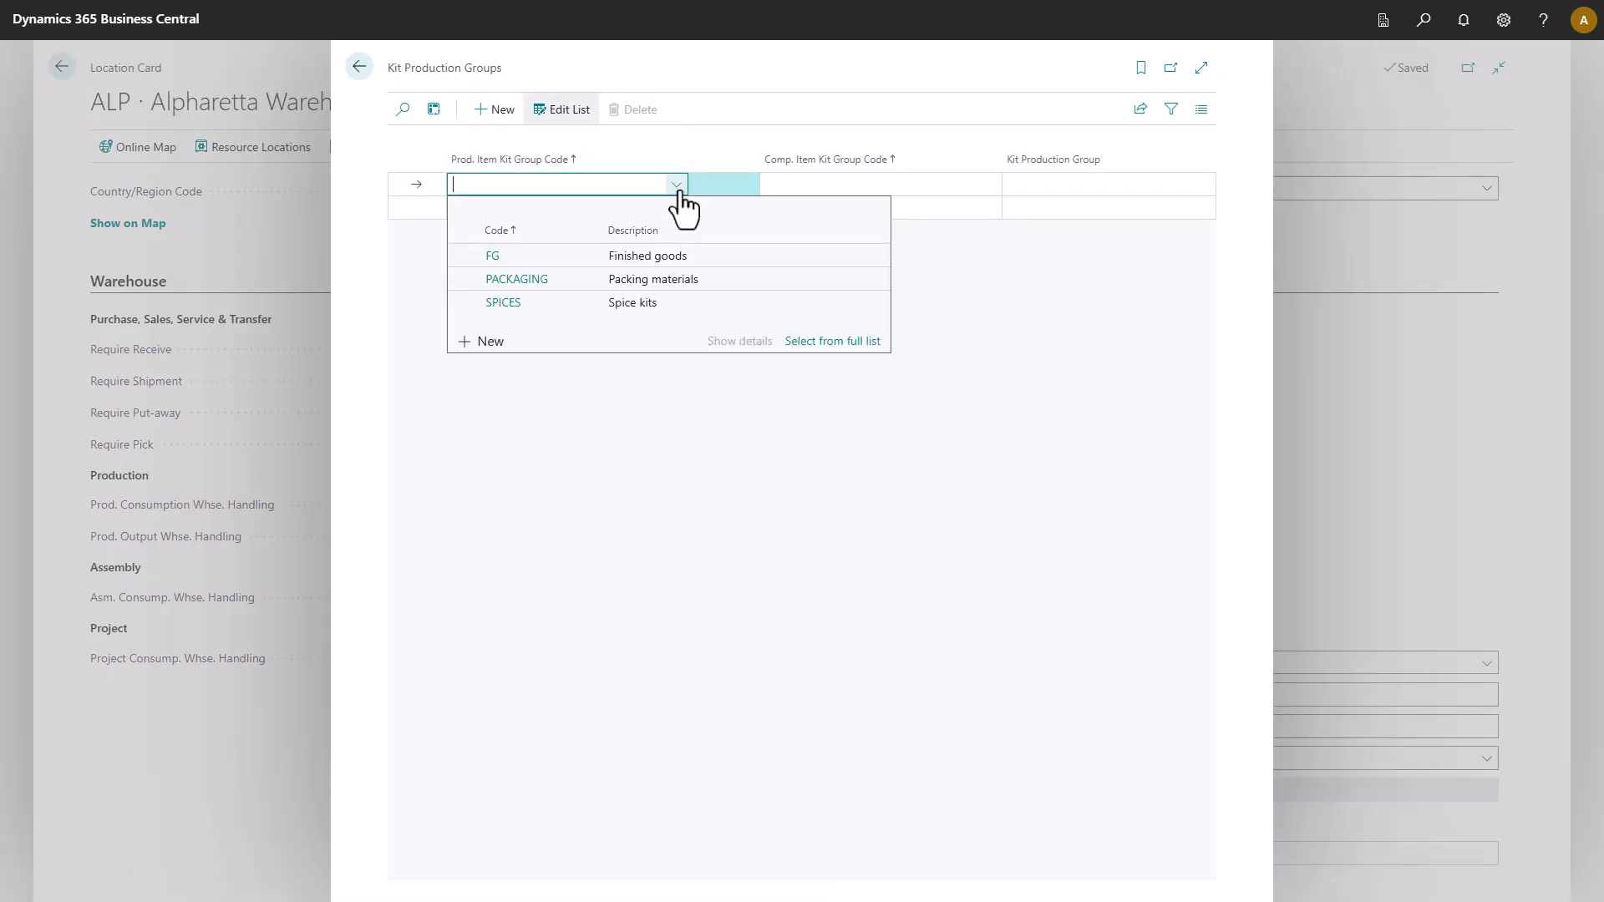
pyautogui.click(555, 257)
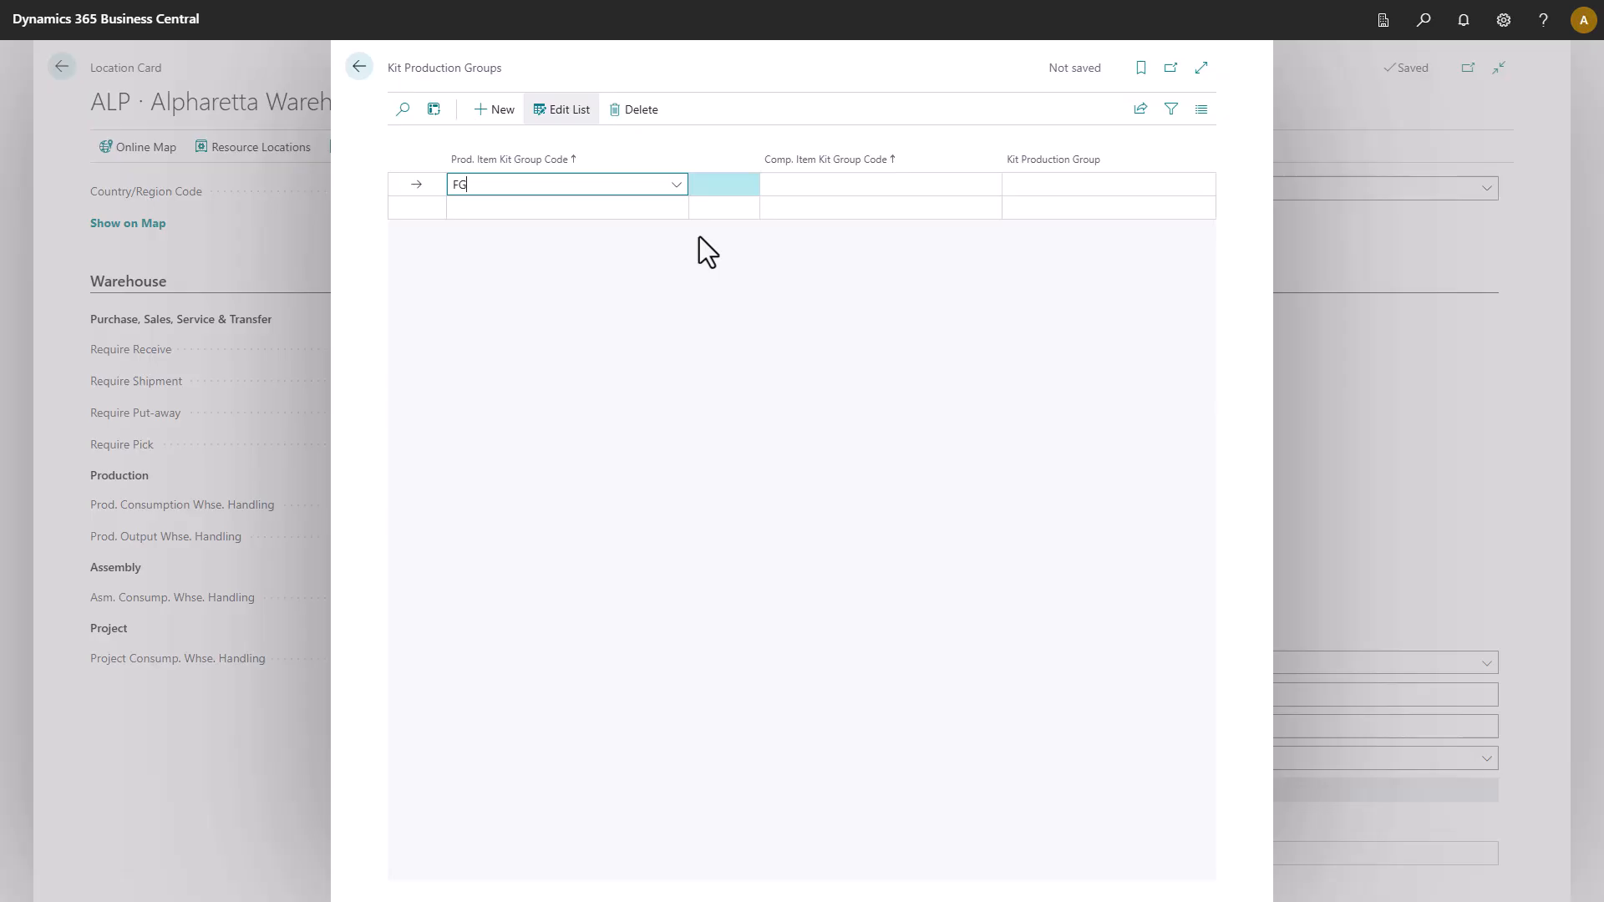
pyautogui.click(920, 184)
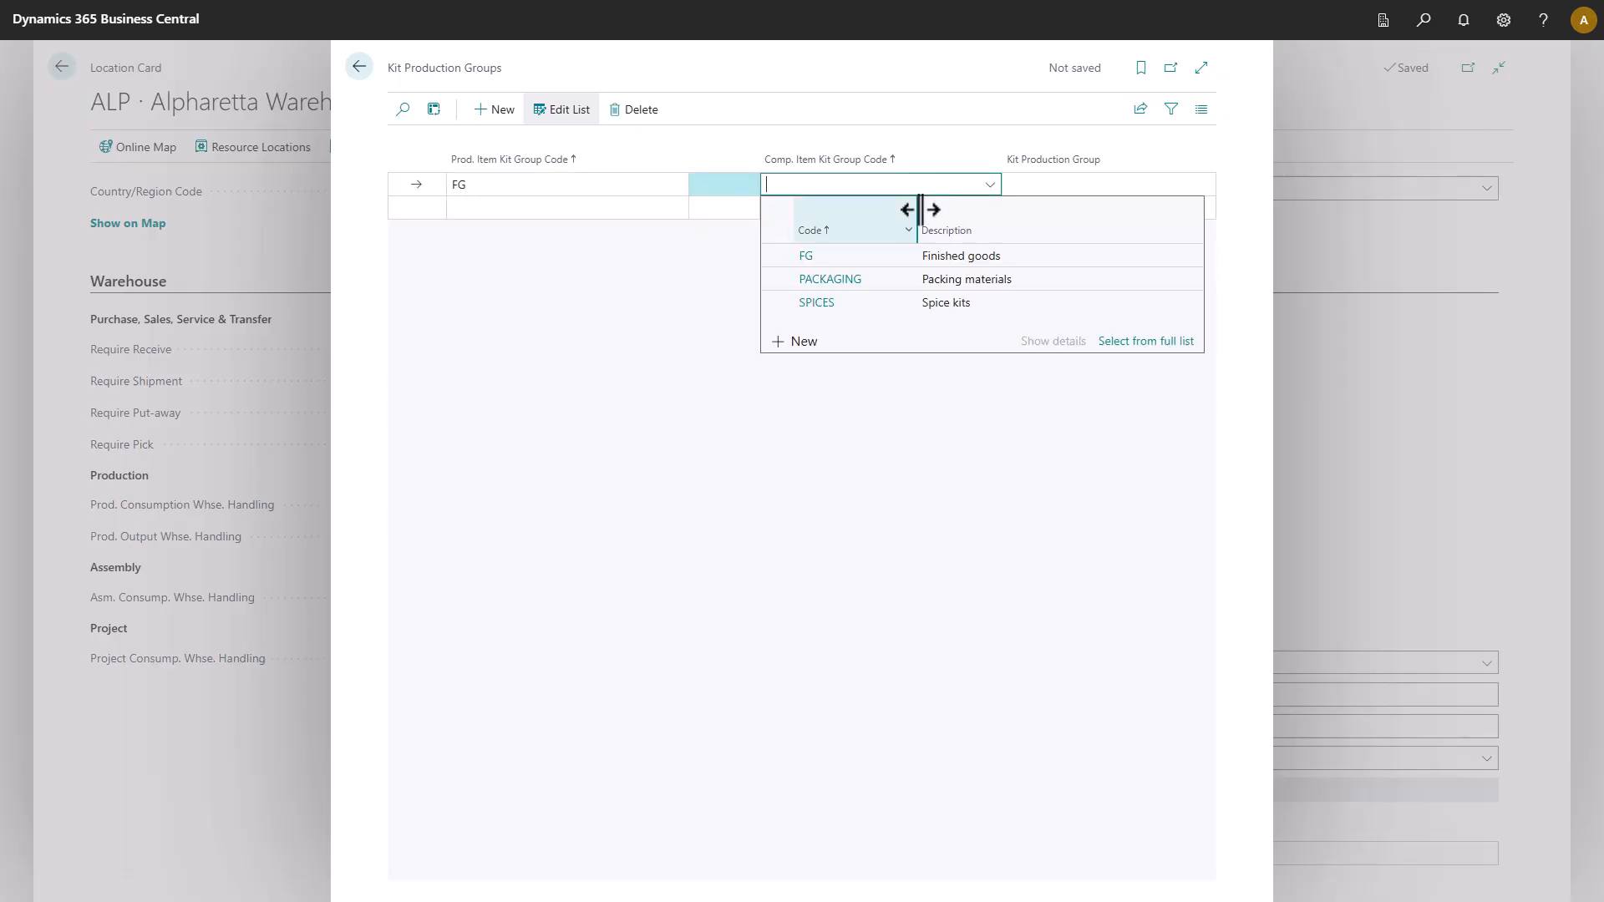
pyautogui.click(894, 279)
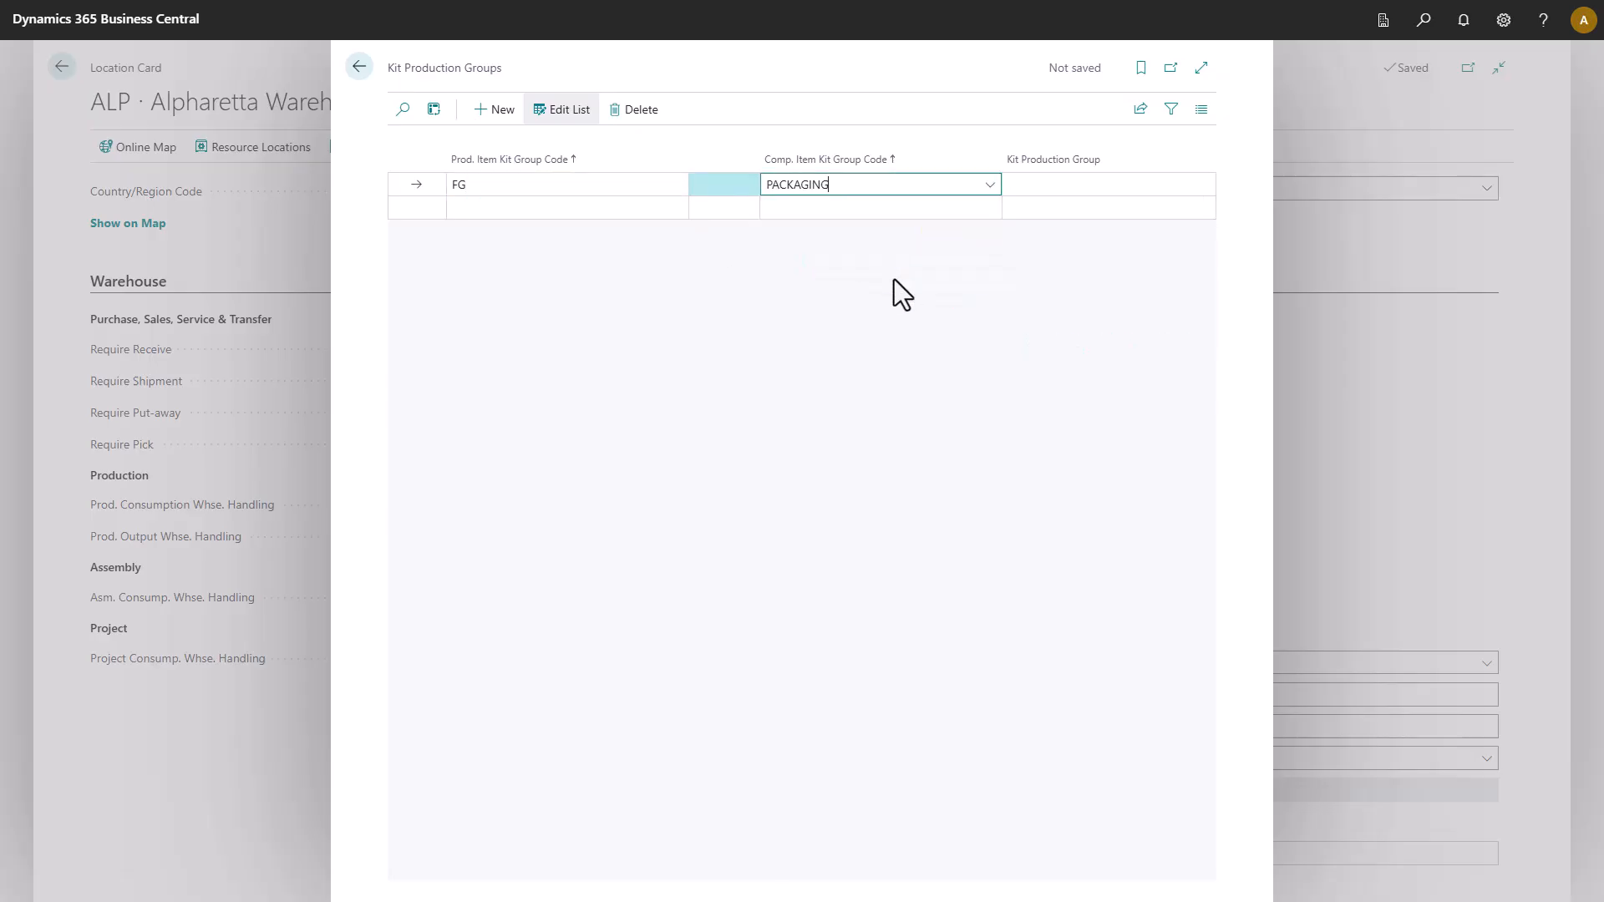
pyautogui.click(1030, 188)
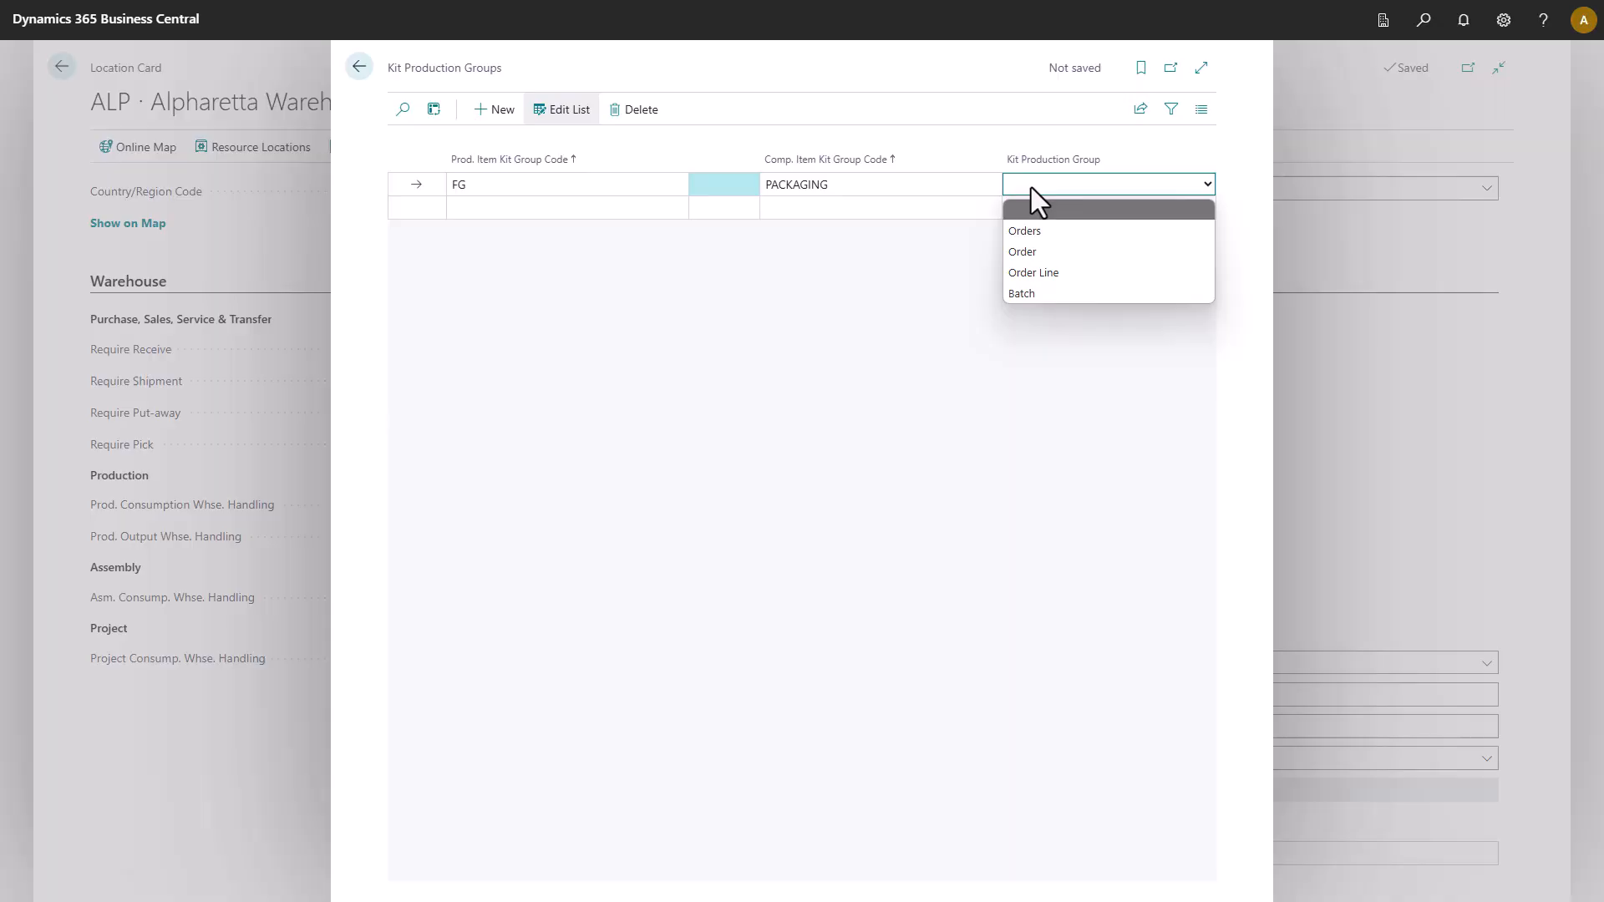
pyautogui.click(1035, 232)
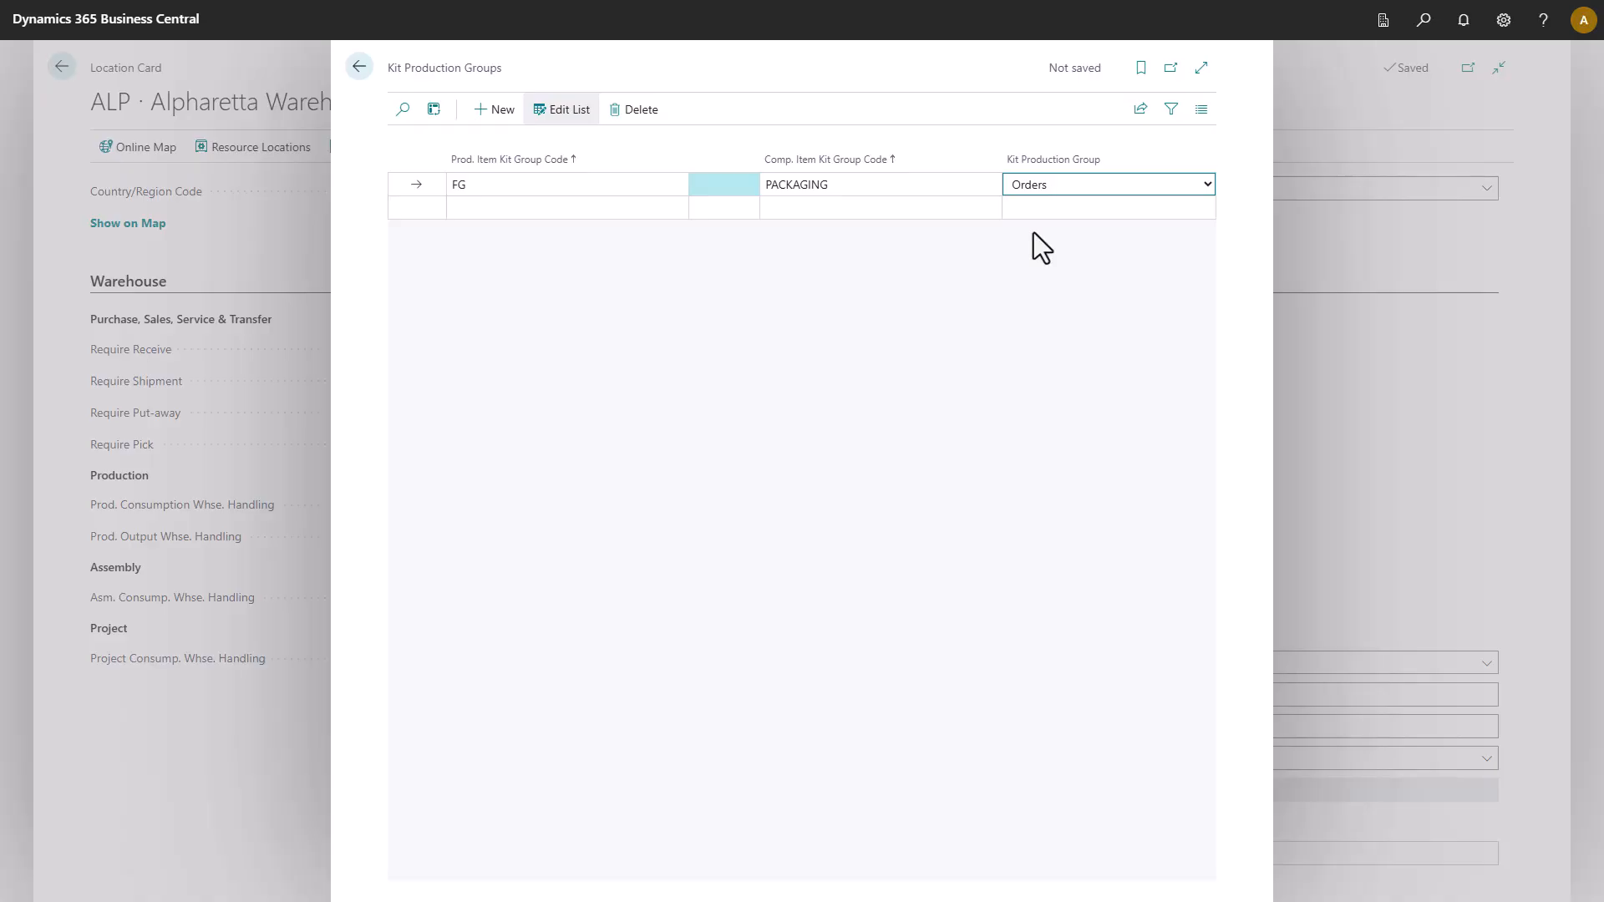
# Add a second line pairing FG with SPICES, grouped by Order Line.
pyautogui.click(554, 208)
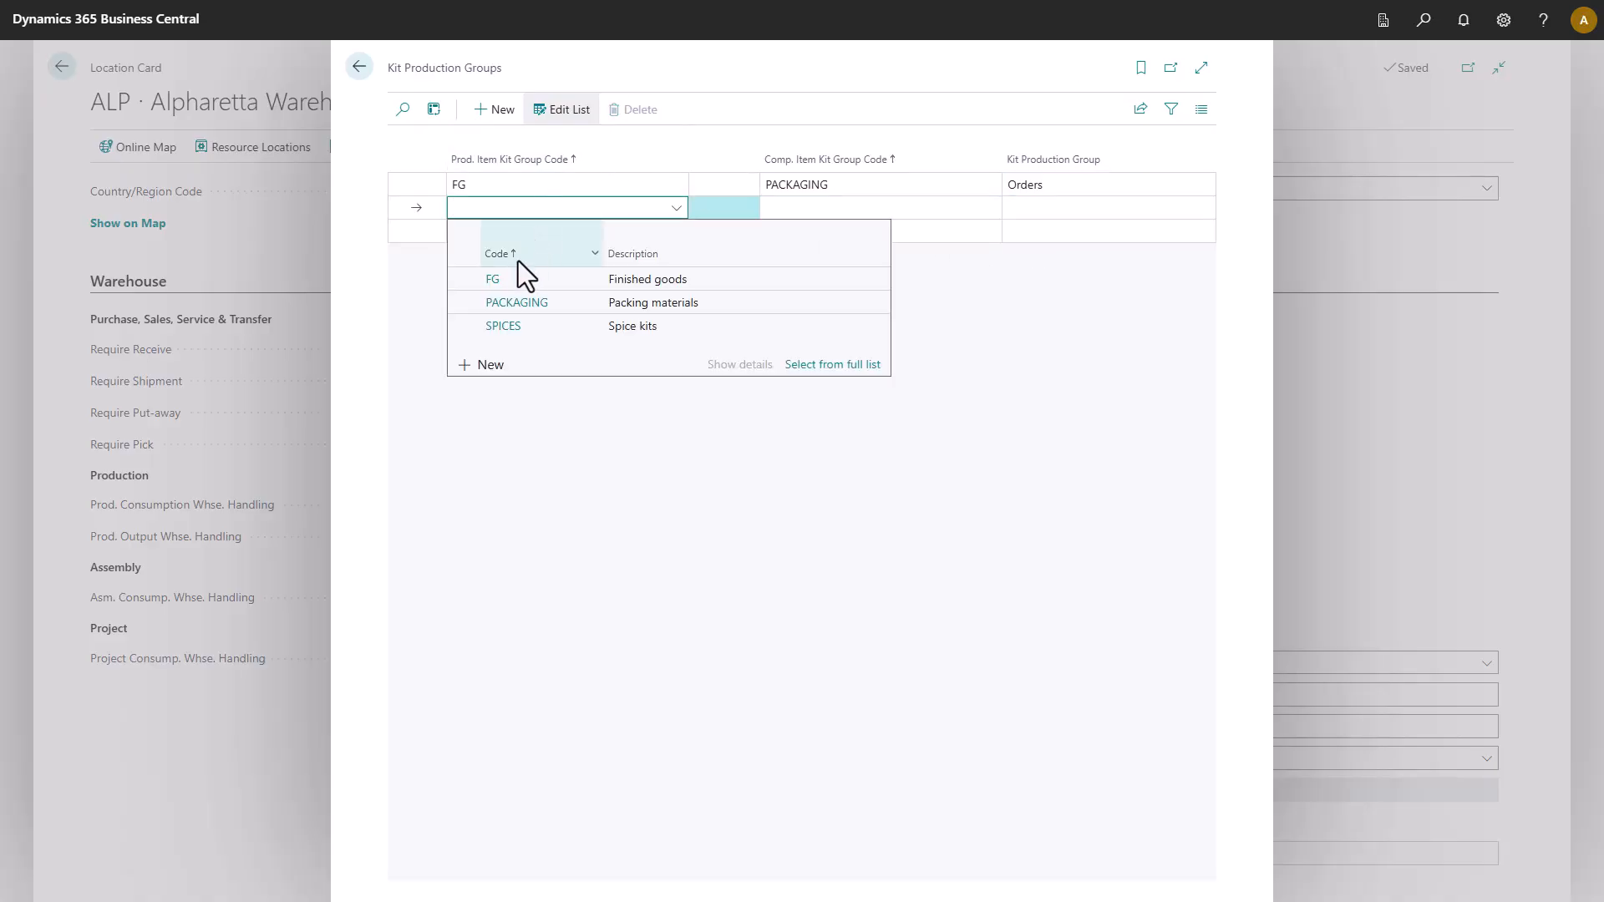
pyautogui.click(498, 279)
pyautogui.click(875, 209)
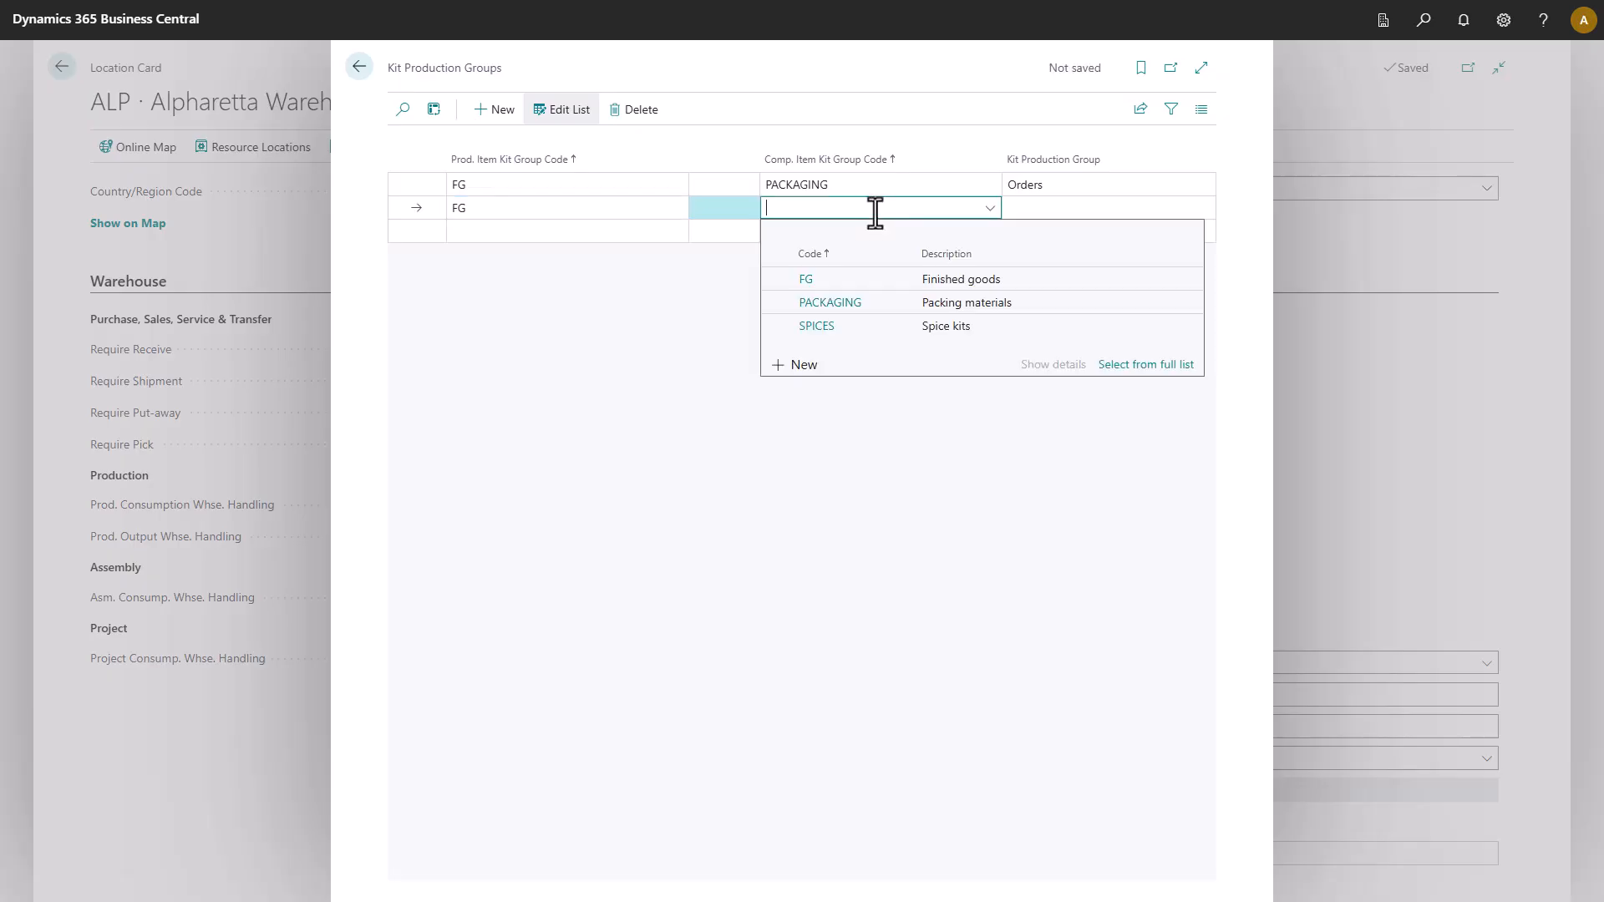
pyautogui.click(834, 328)
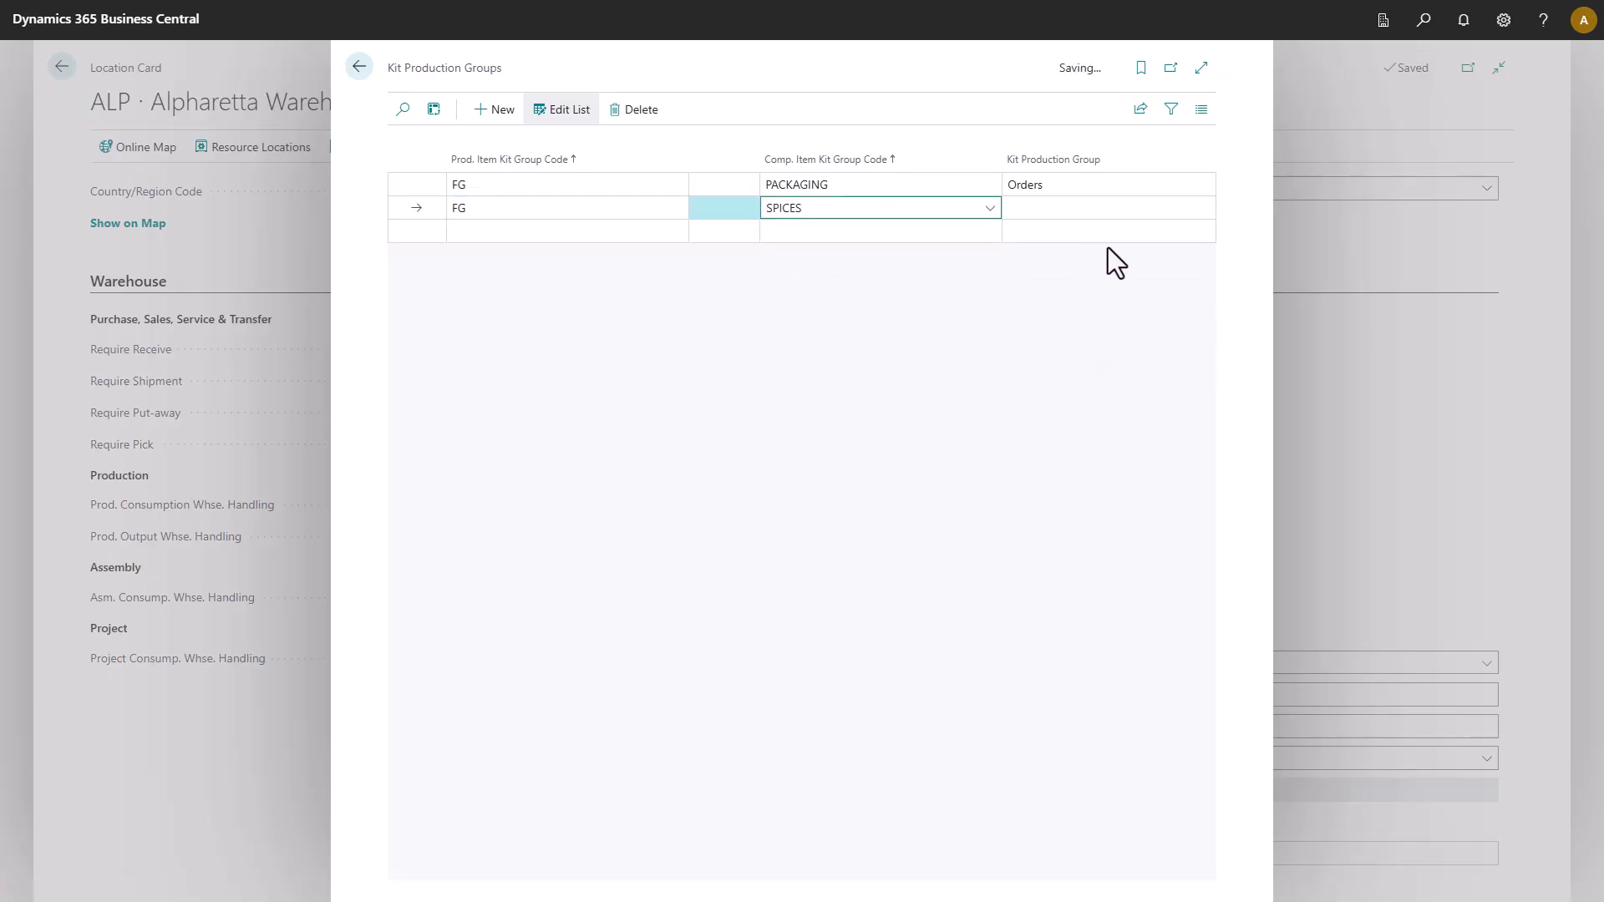
pyautogui.click(1205, 208)
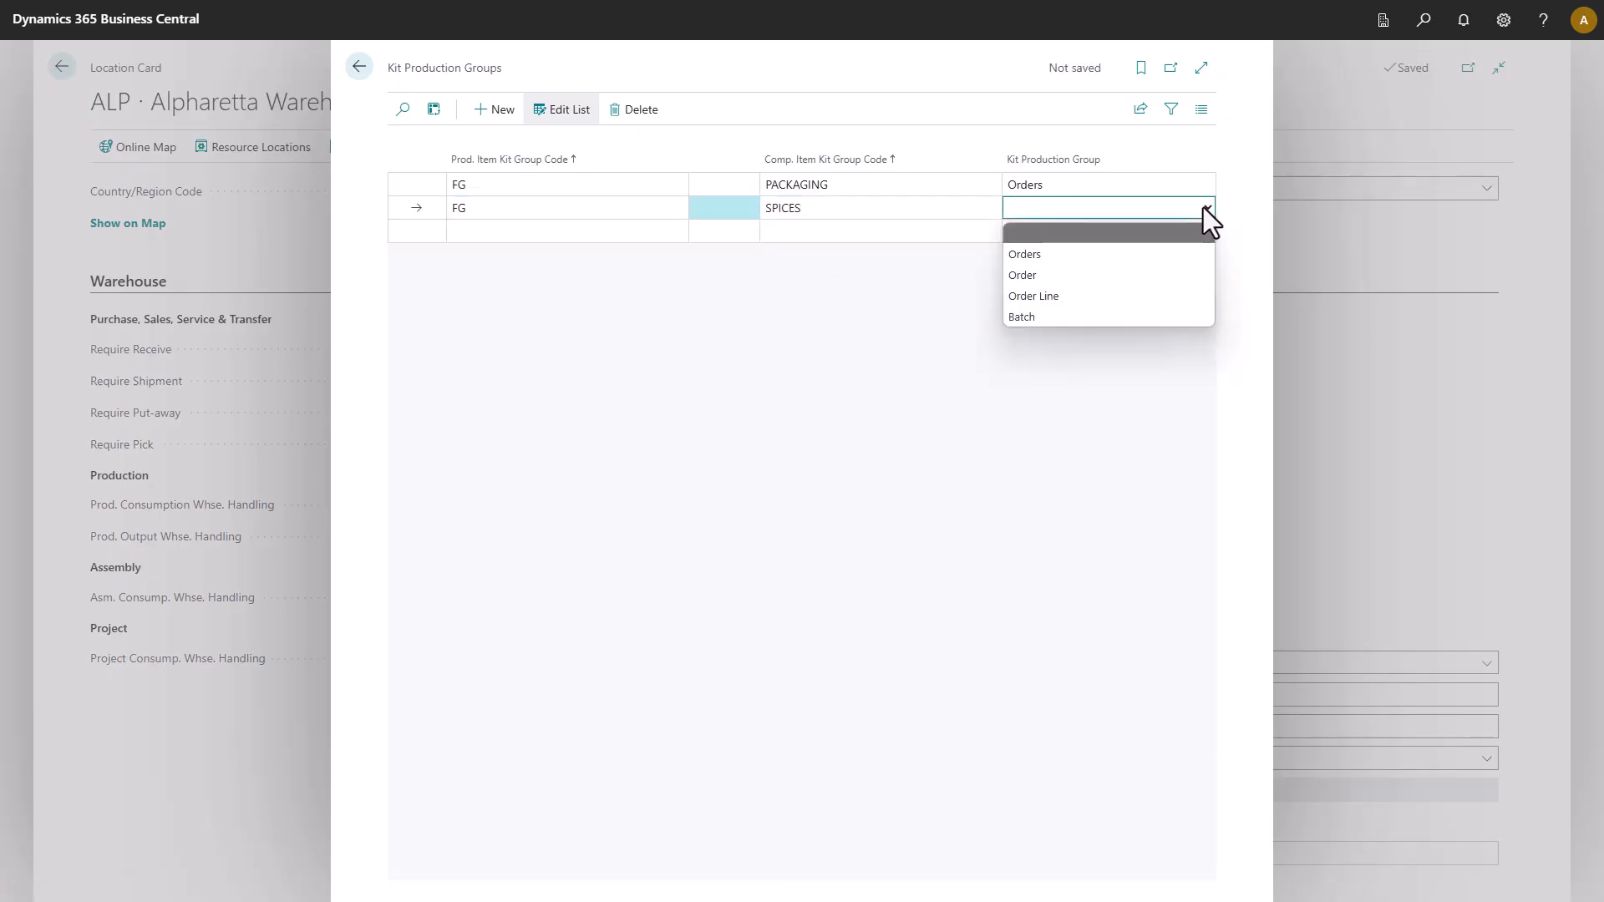
pyautogui.click(1165, 296)
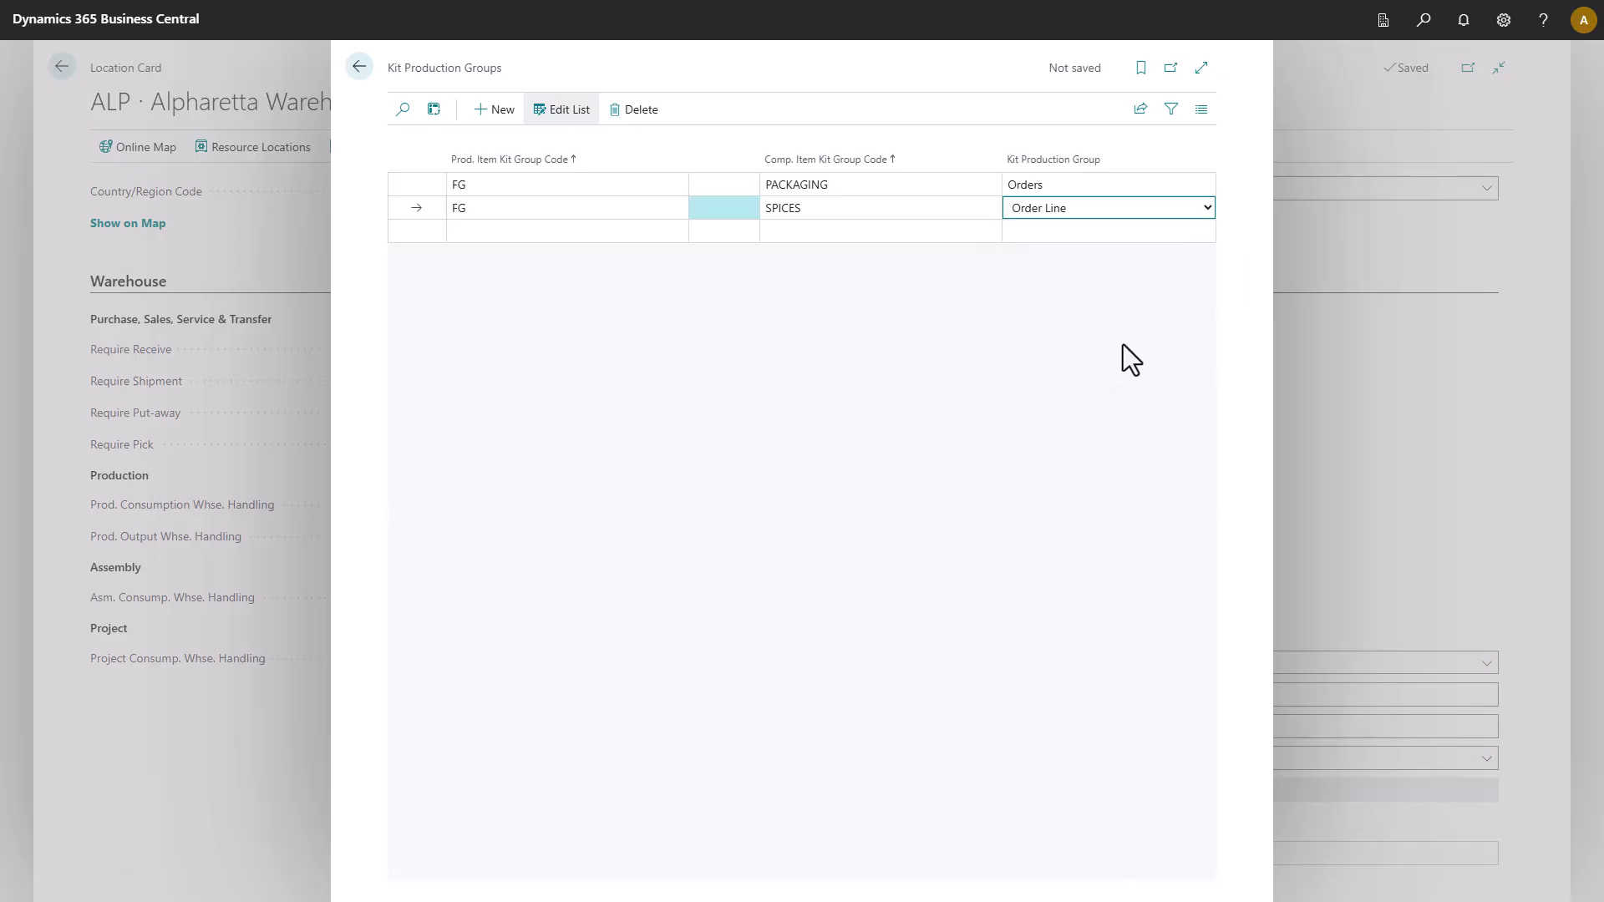
pyautogui.click(1160, 239)
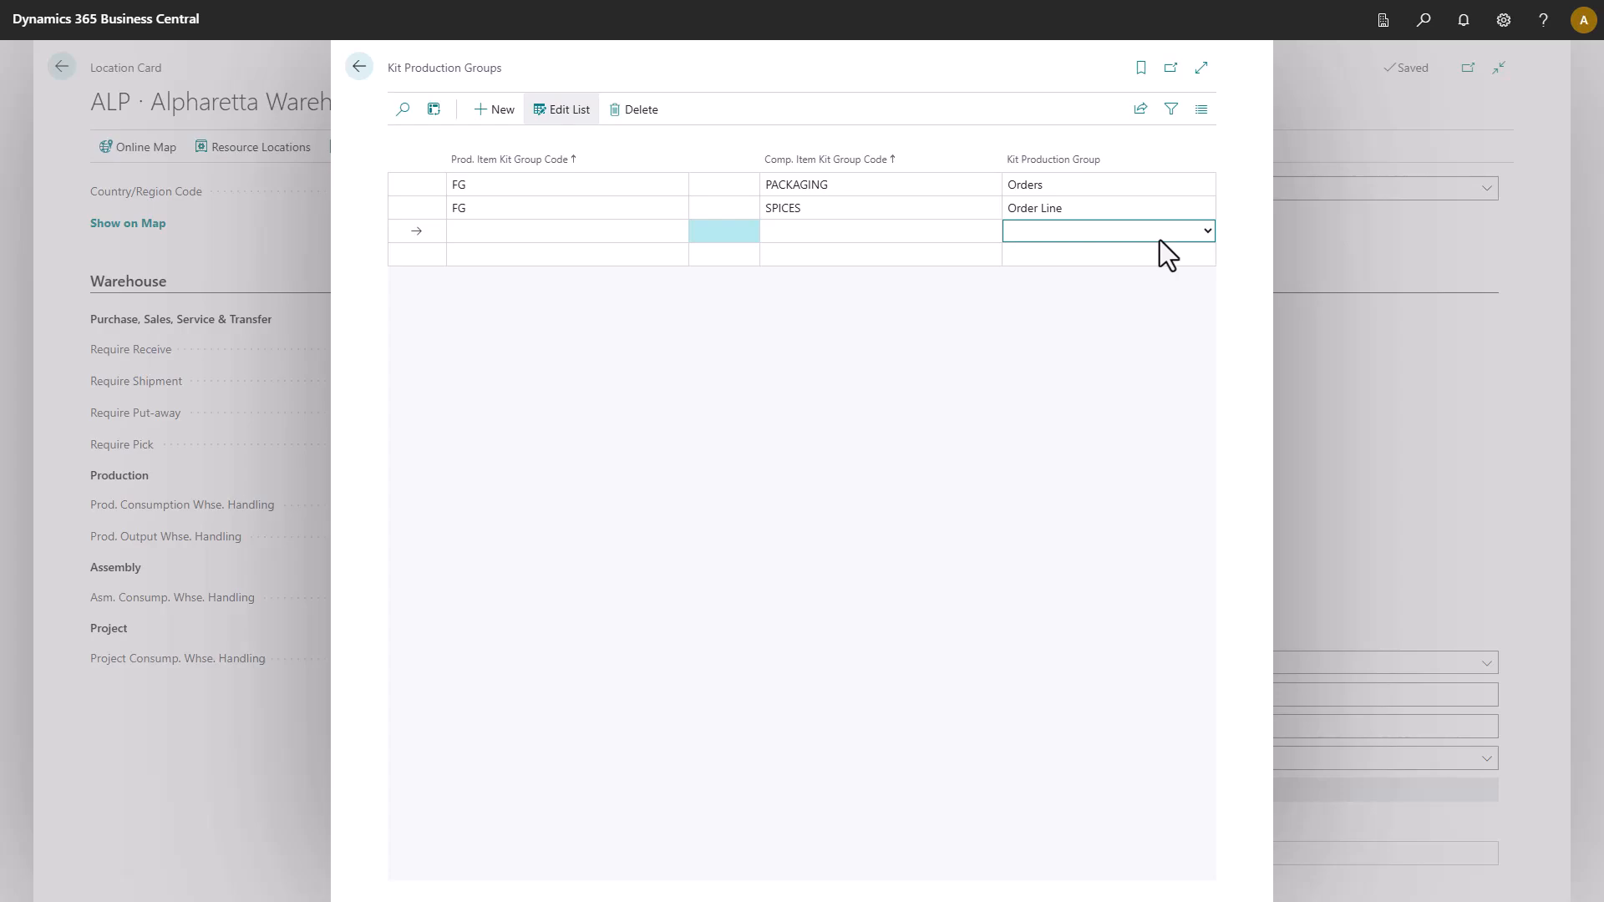
pyautogui.click(1208, 233)
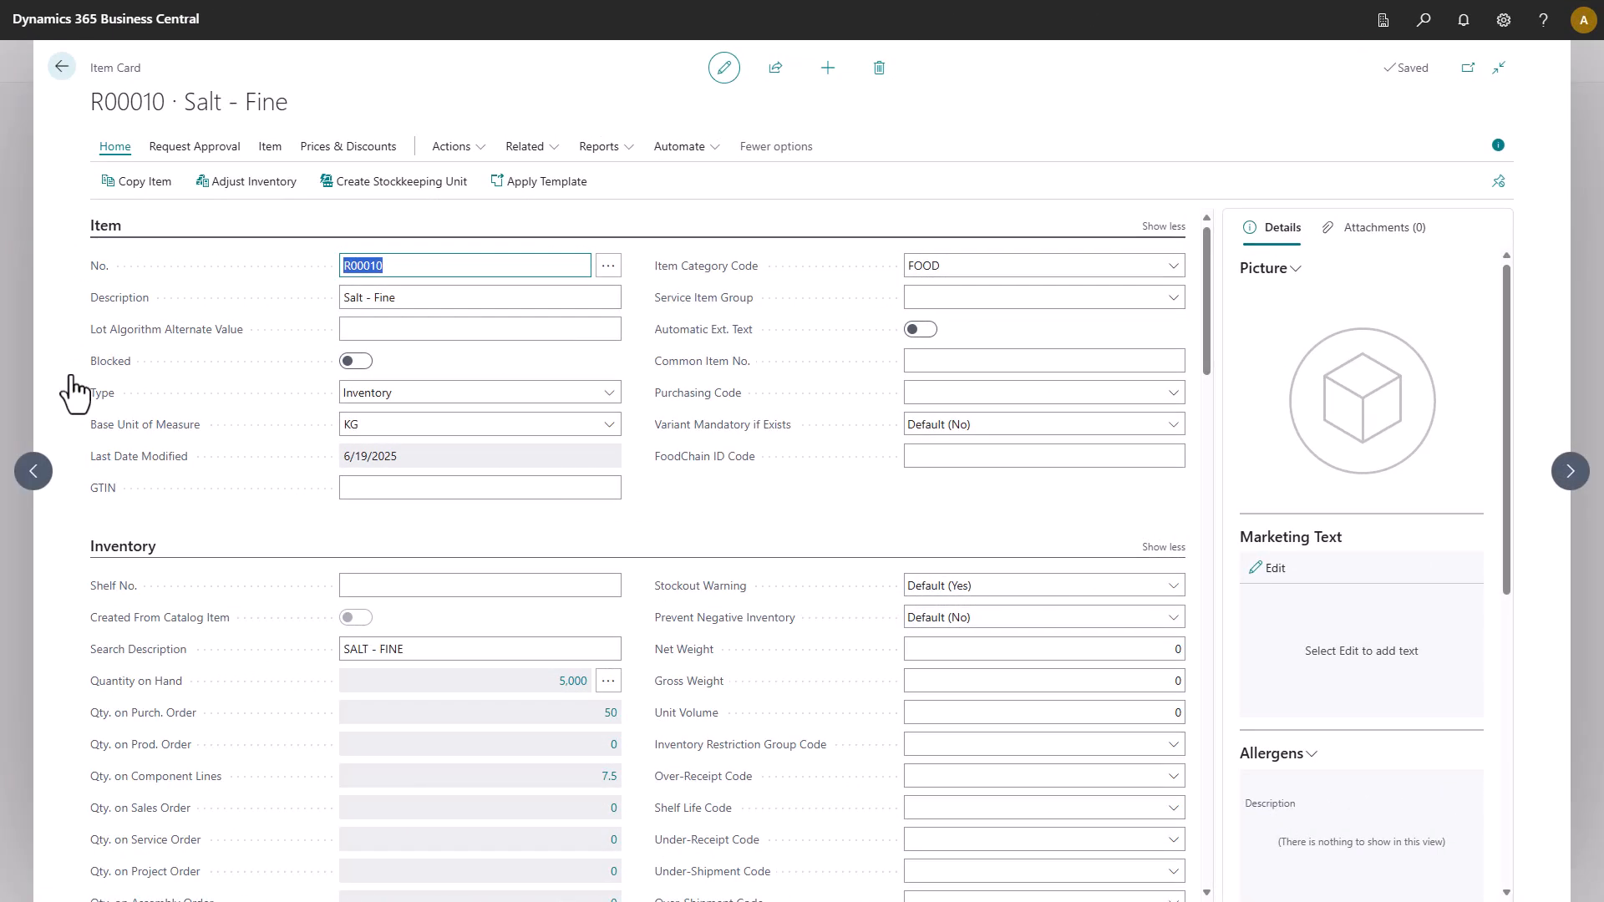
# Give Salt - Fine kit group SPICES, subgroup DRY and bulk unit BAG.
pyautogui.scroll(-10, 751, 493)
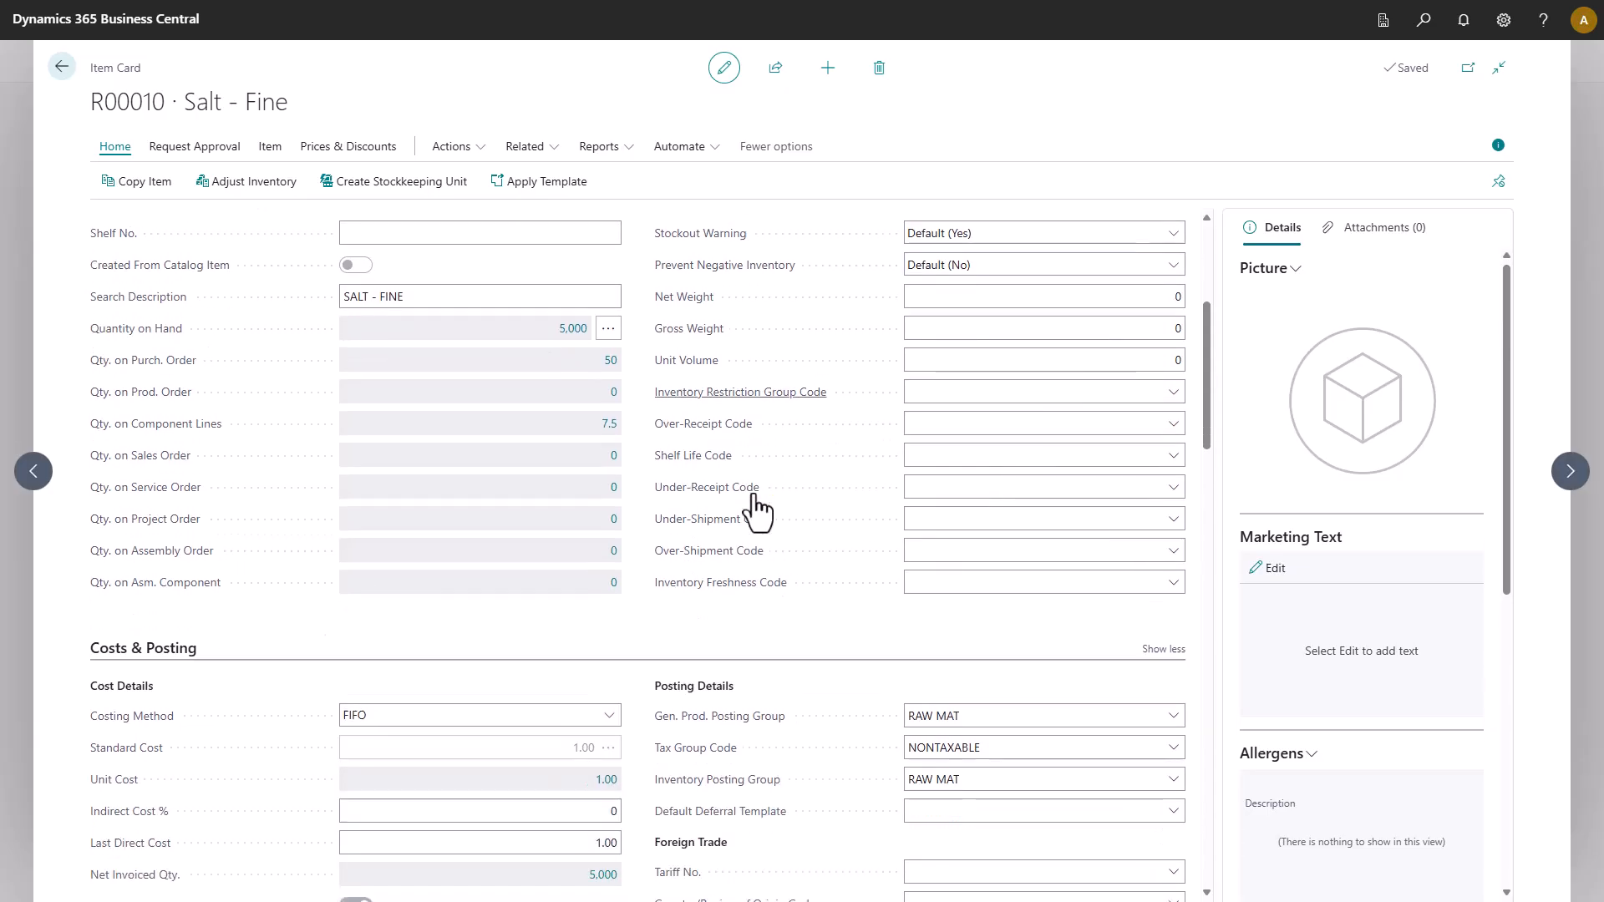
pyautogui.scroll(-10, 756, 507)
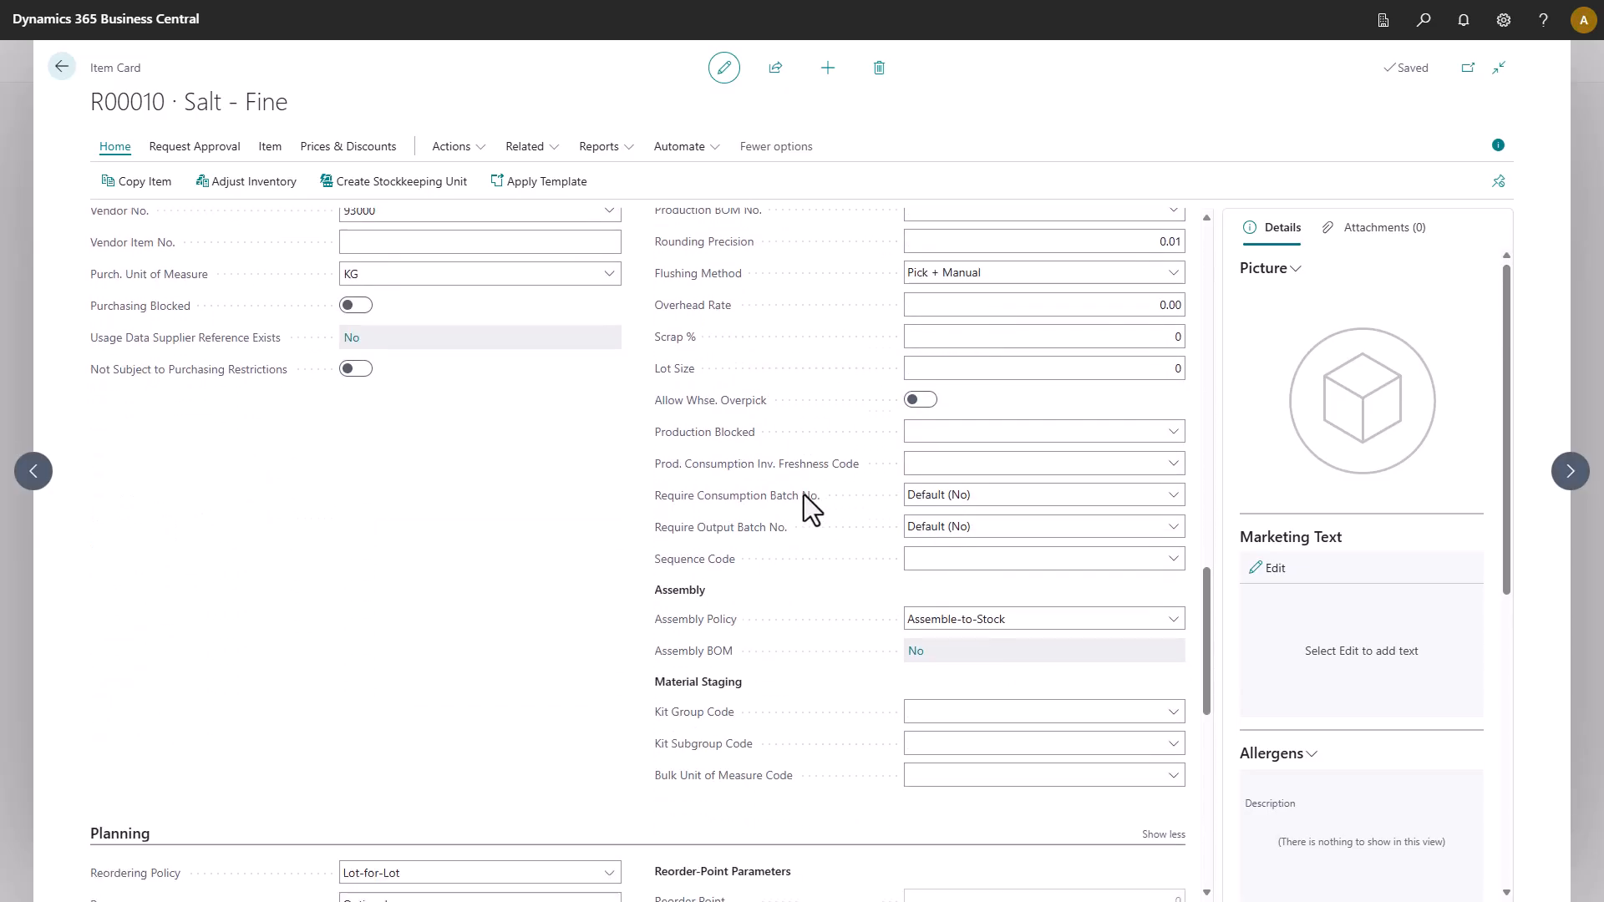
pyautogui.click(1173, 556)
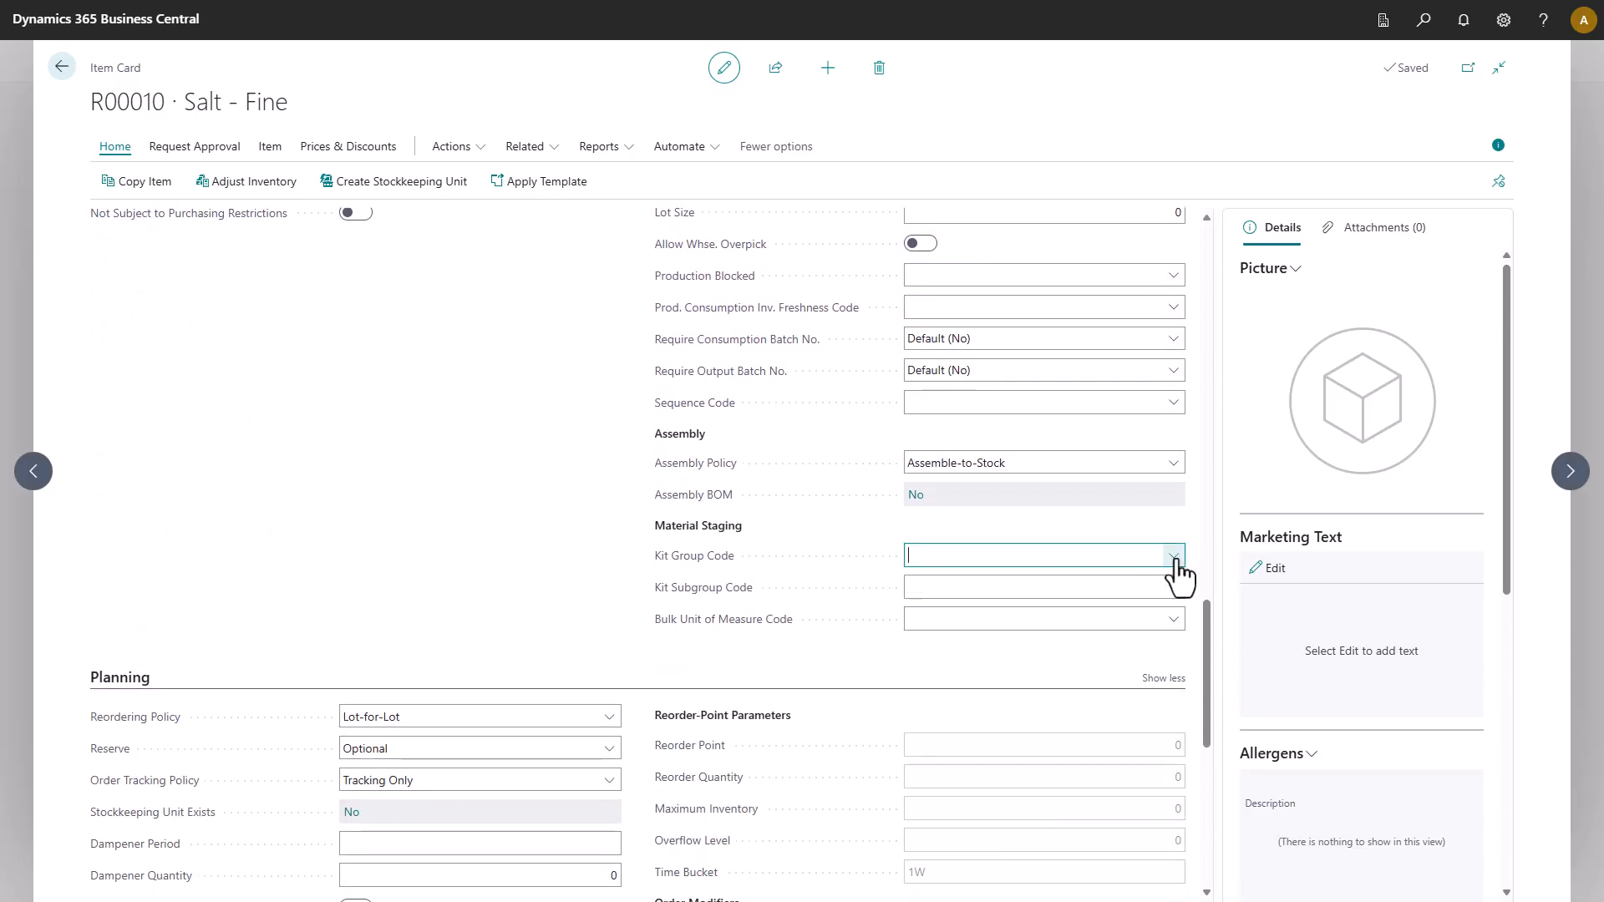
pyautogui.click(1130, 678)
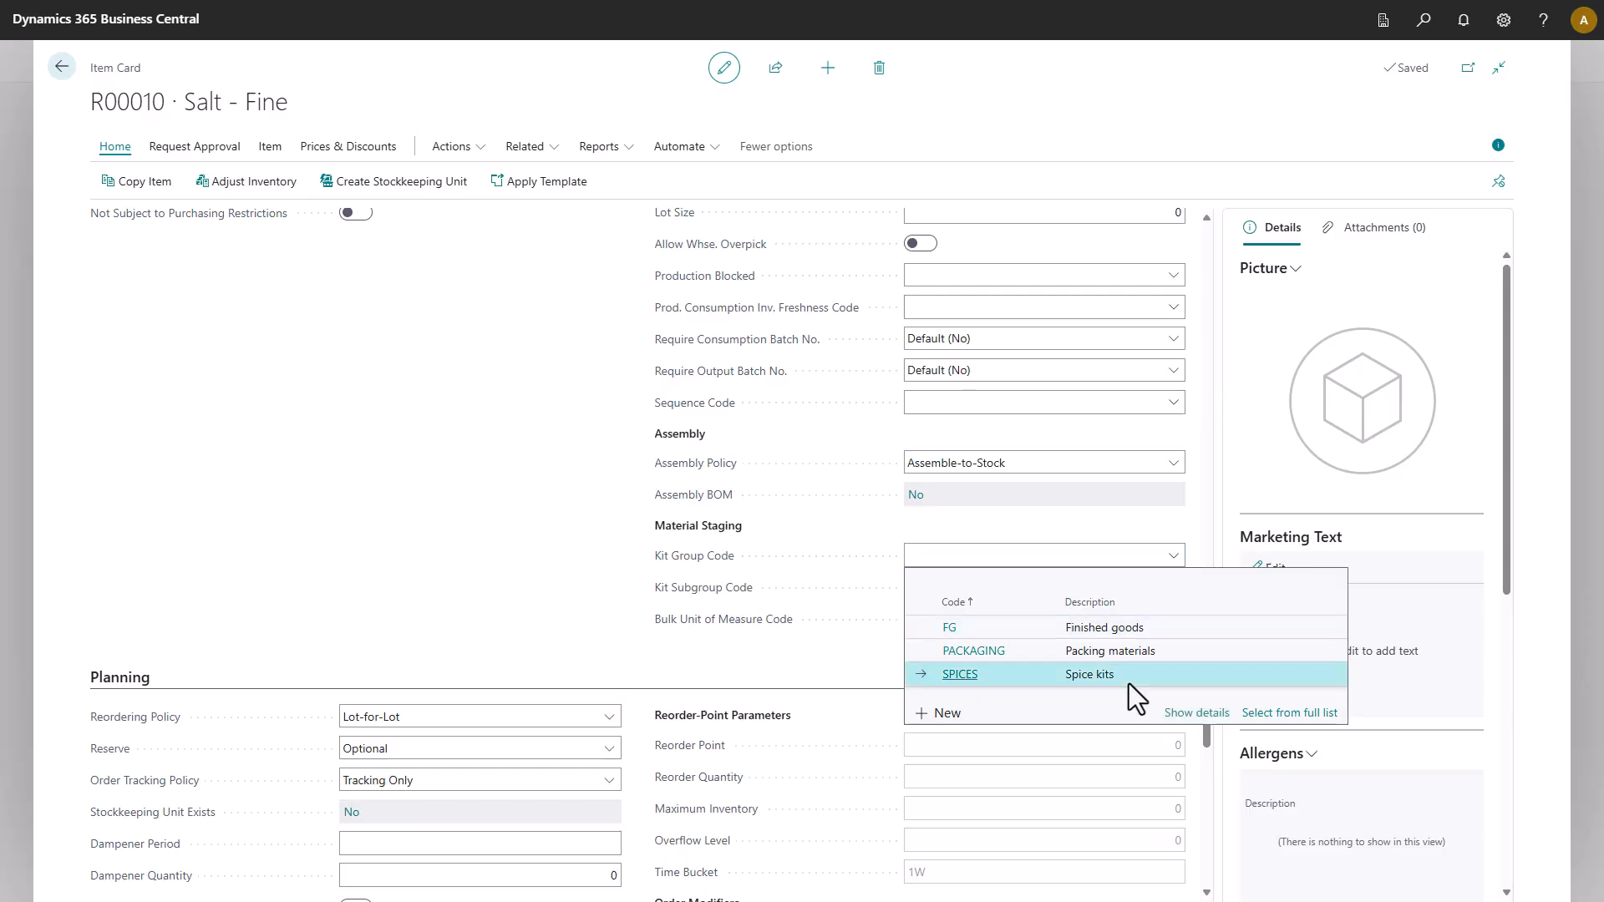
pyautogui.click(1174, 588)
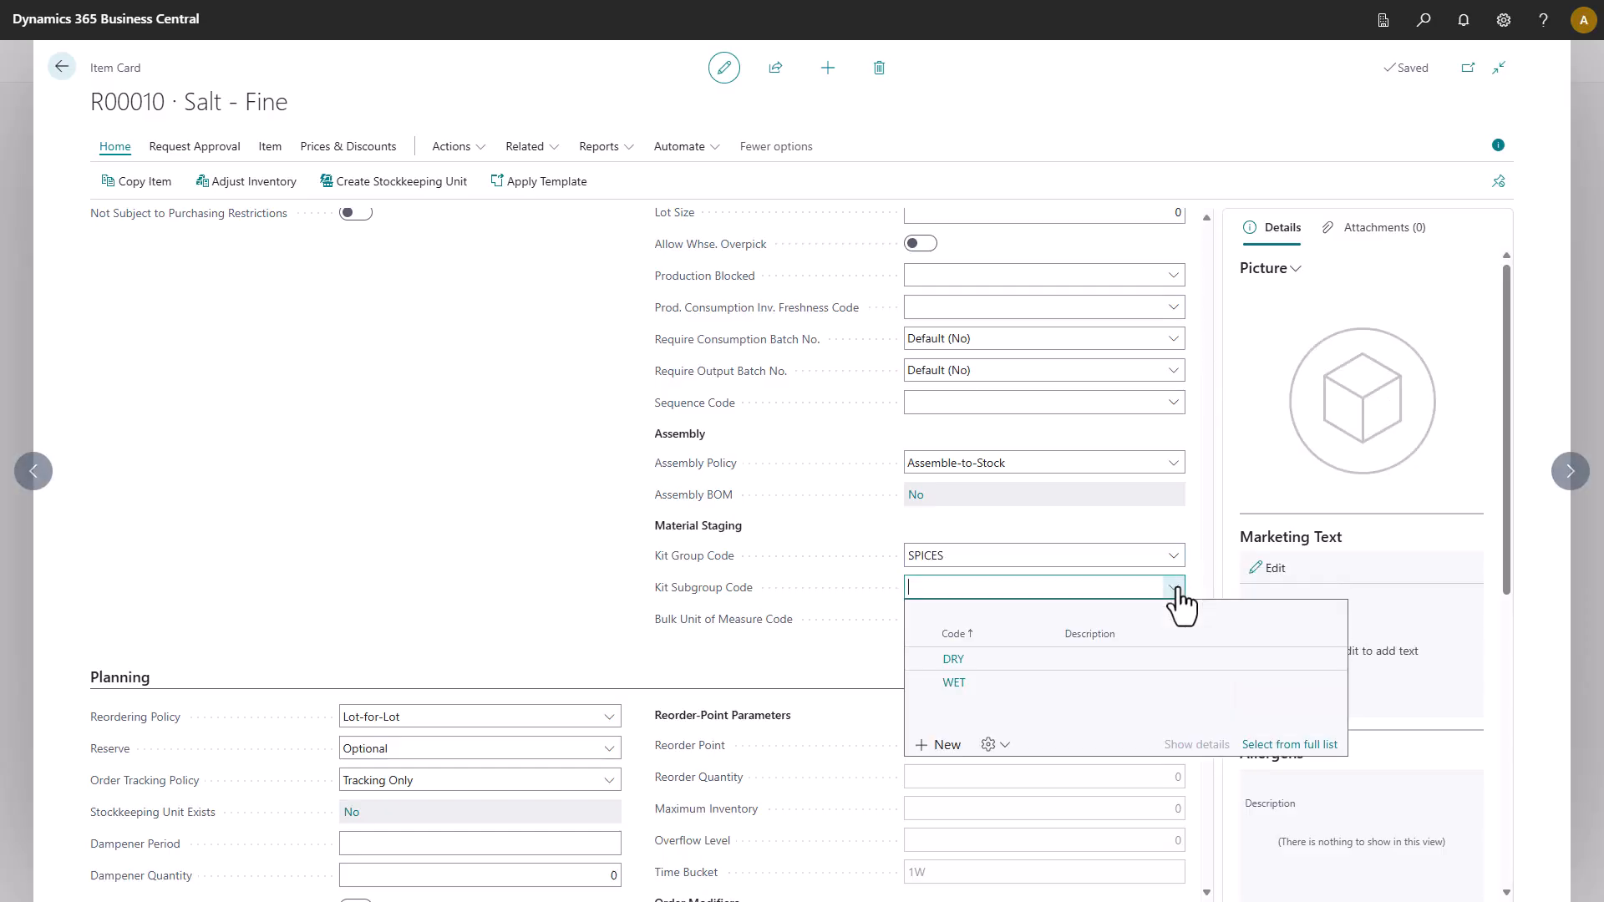
pyautogui.click(1033, 660)
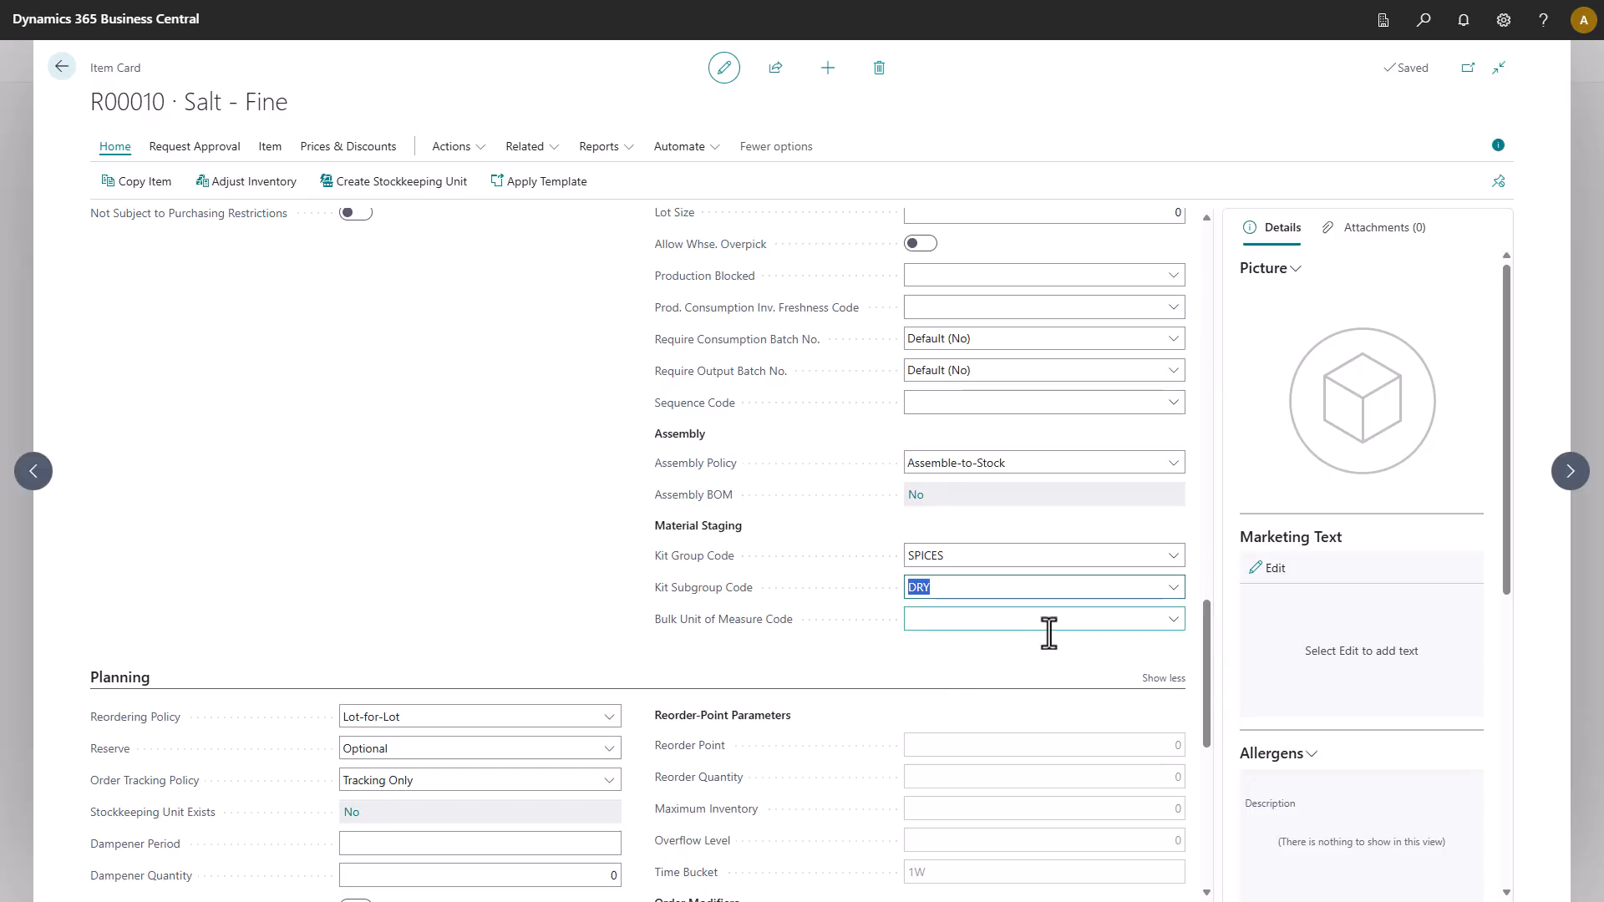
pyautogui.click(1173, 619)
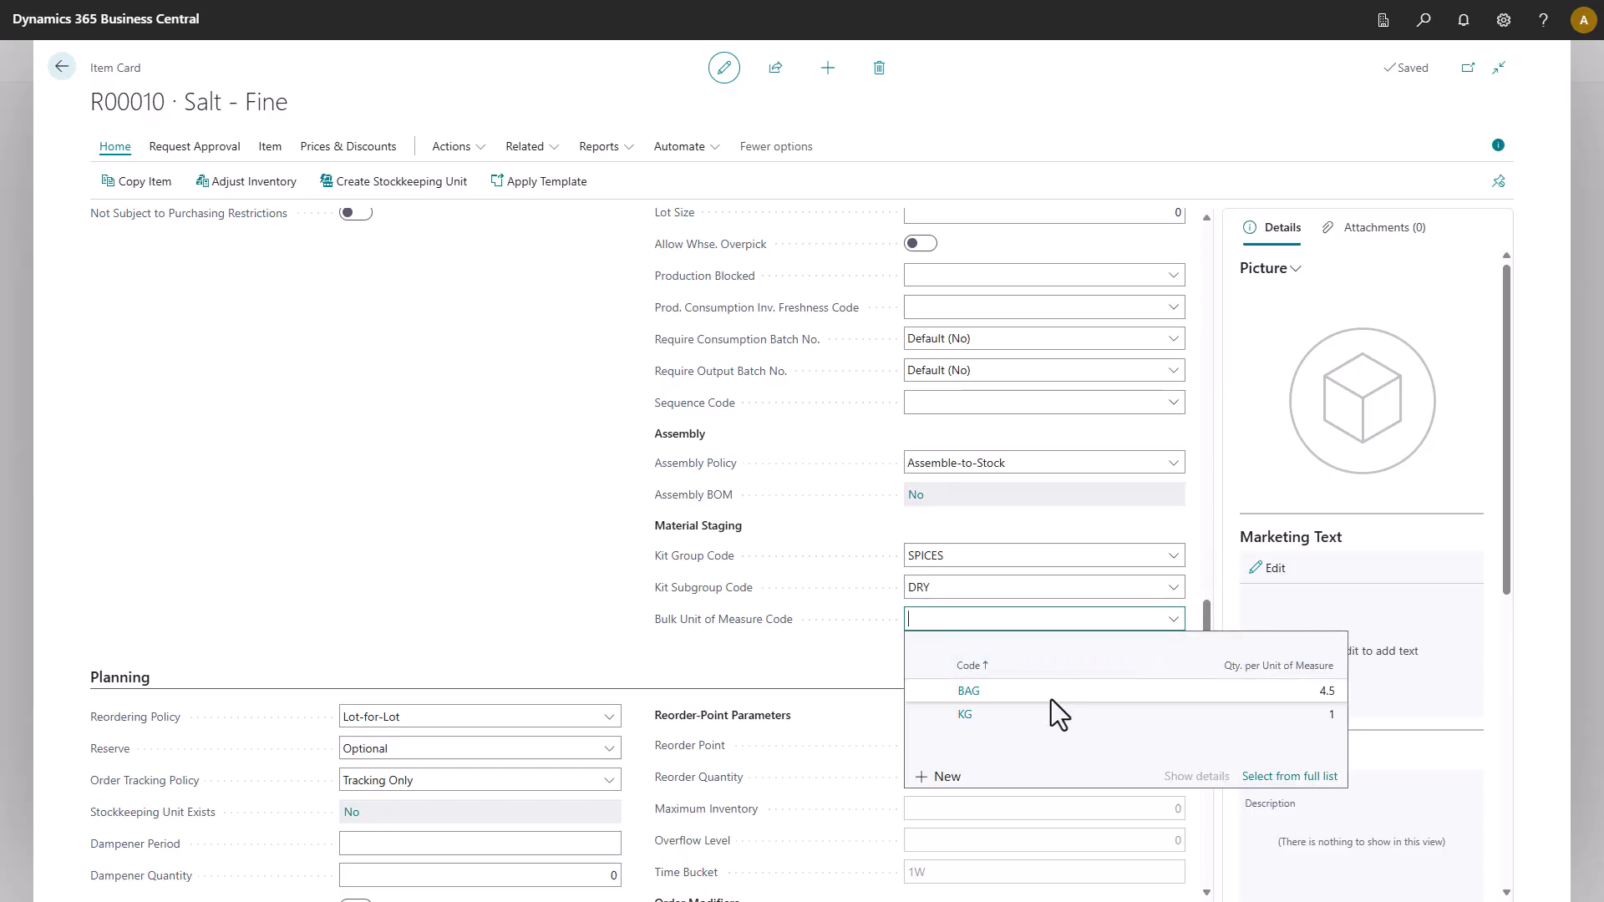
pyautogui.click(1051, 699)
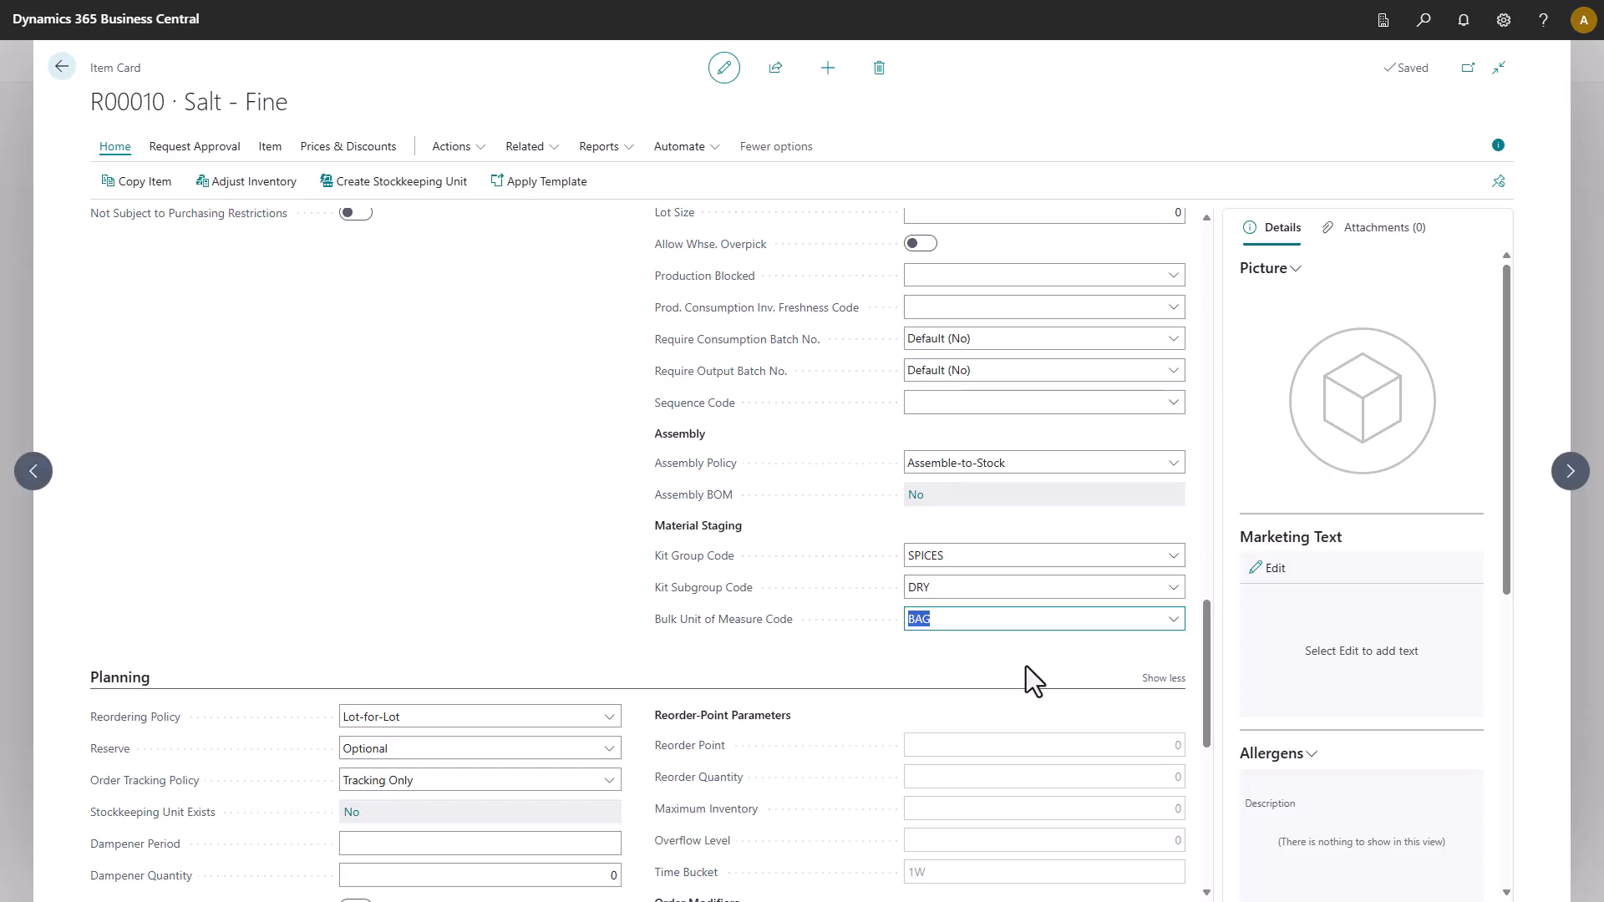
# Give Pepper - Black kit group SPICES and subgroup DRY, then return to Items.
pyautogui.click(1571, 475)
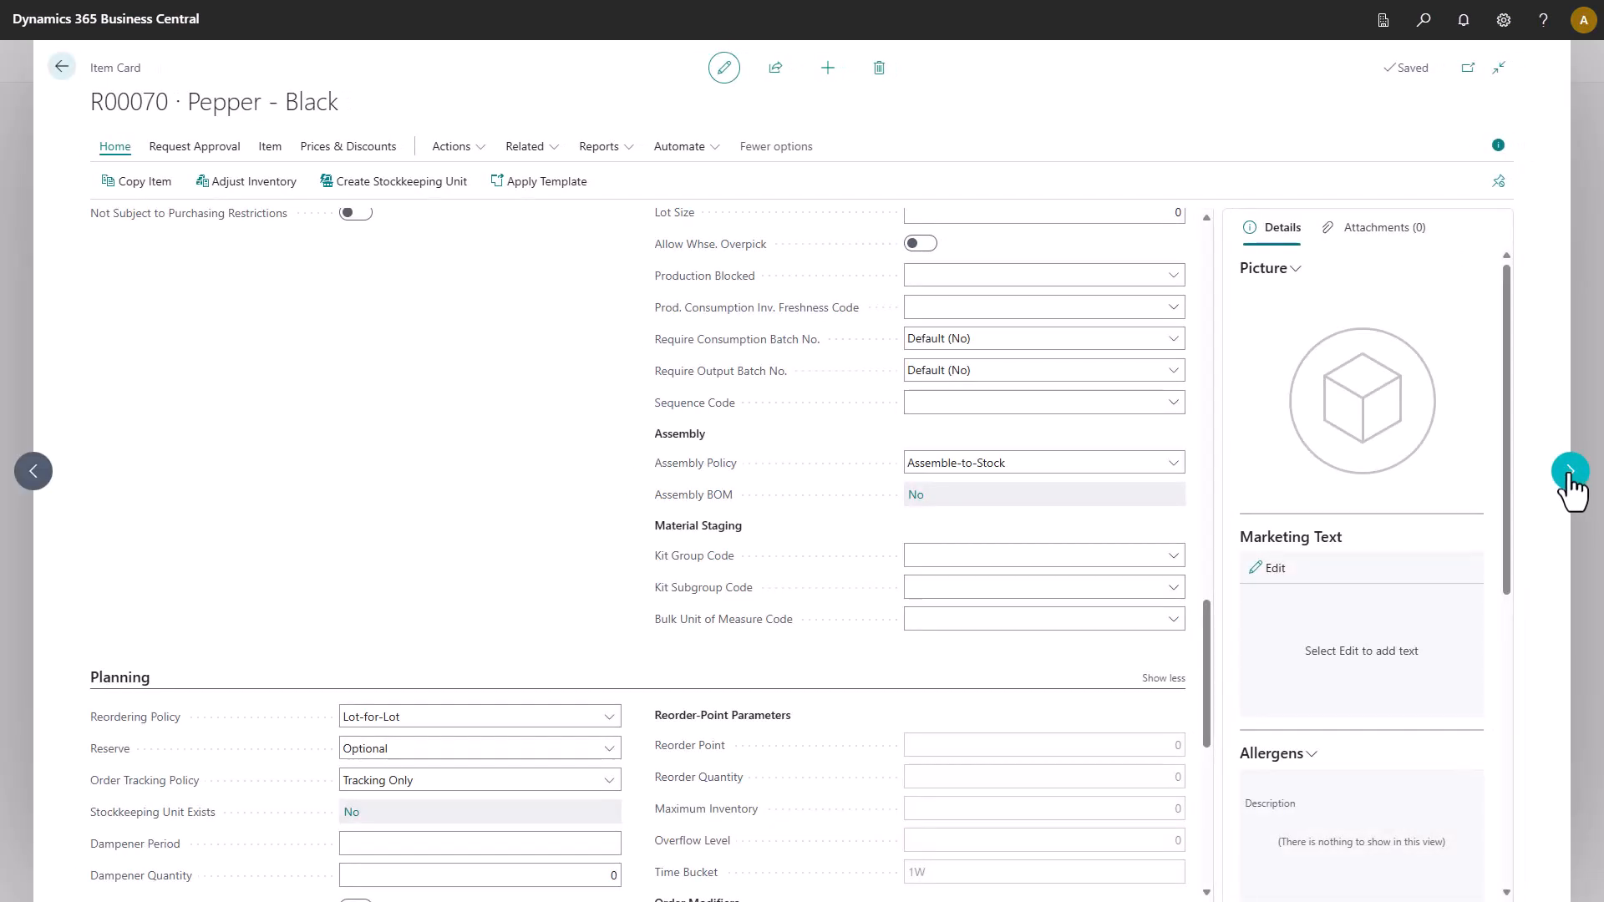
pyautogui.click(1170, 563)
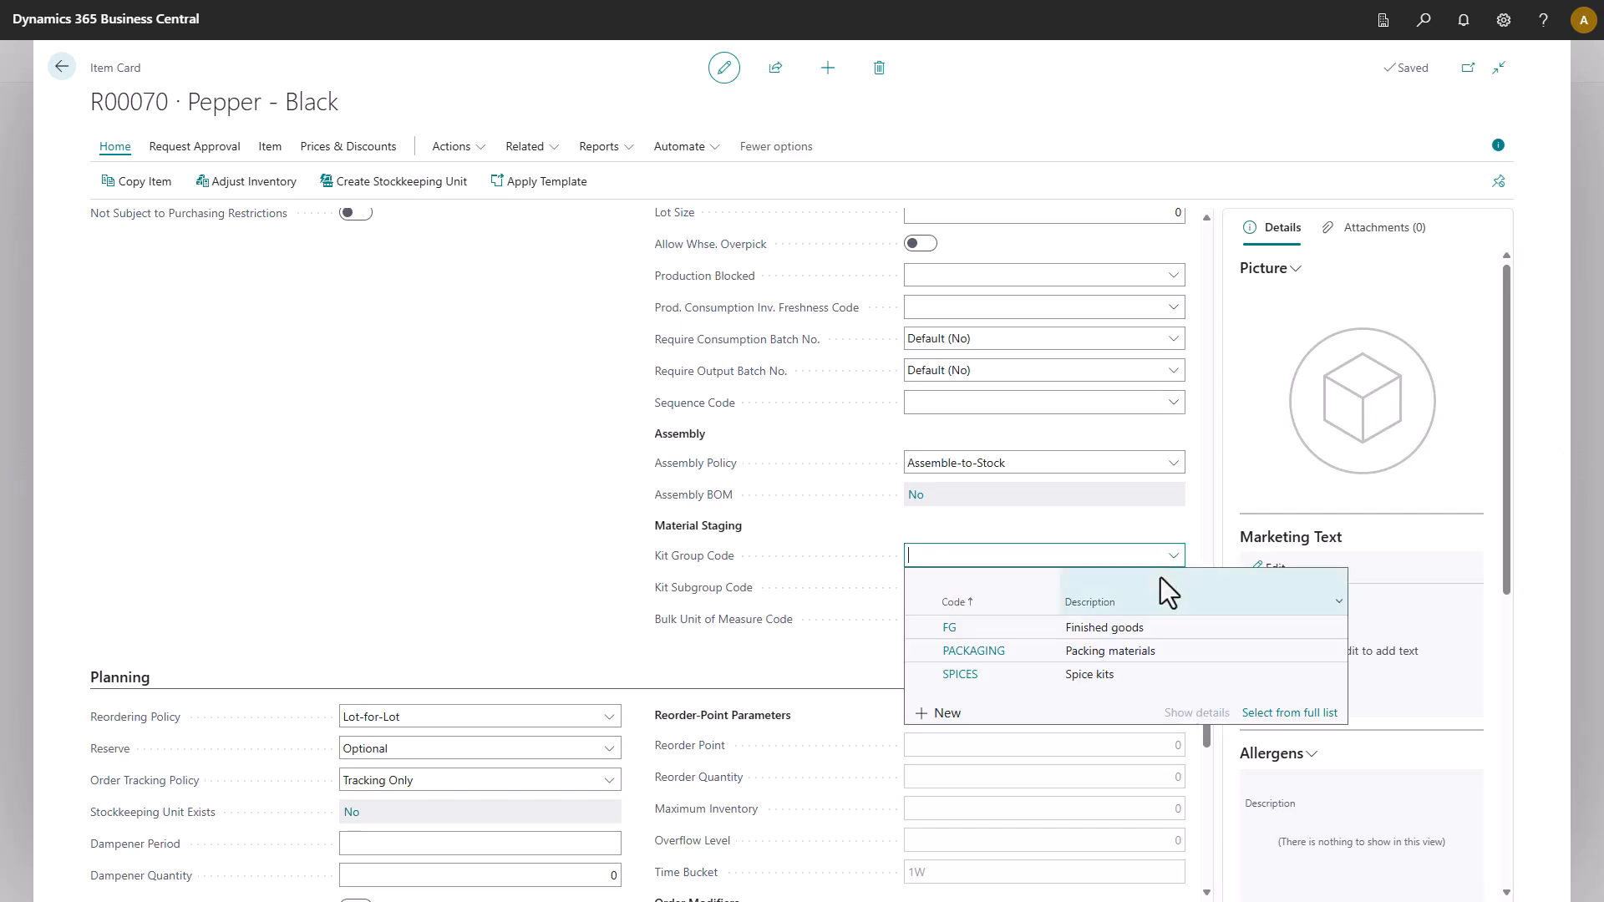
pyautogui.click(1114, 676)
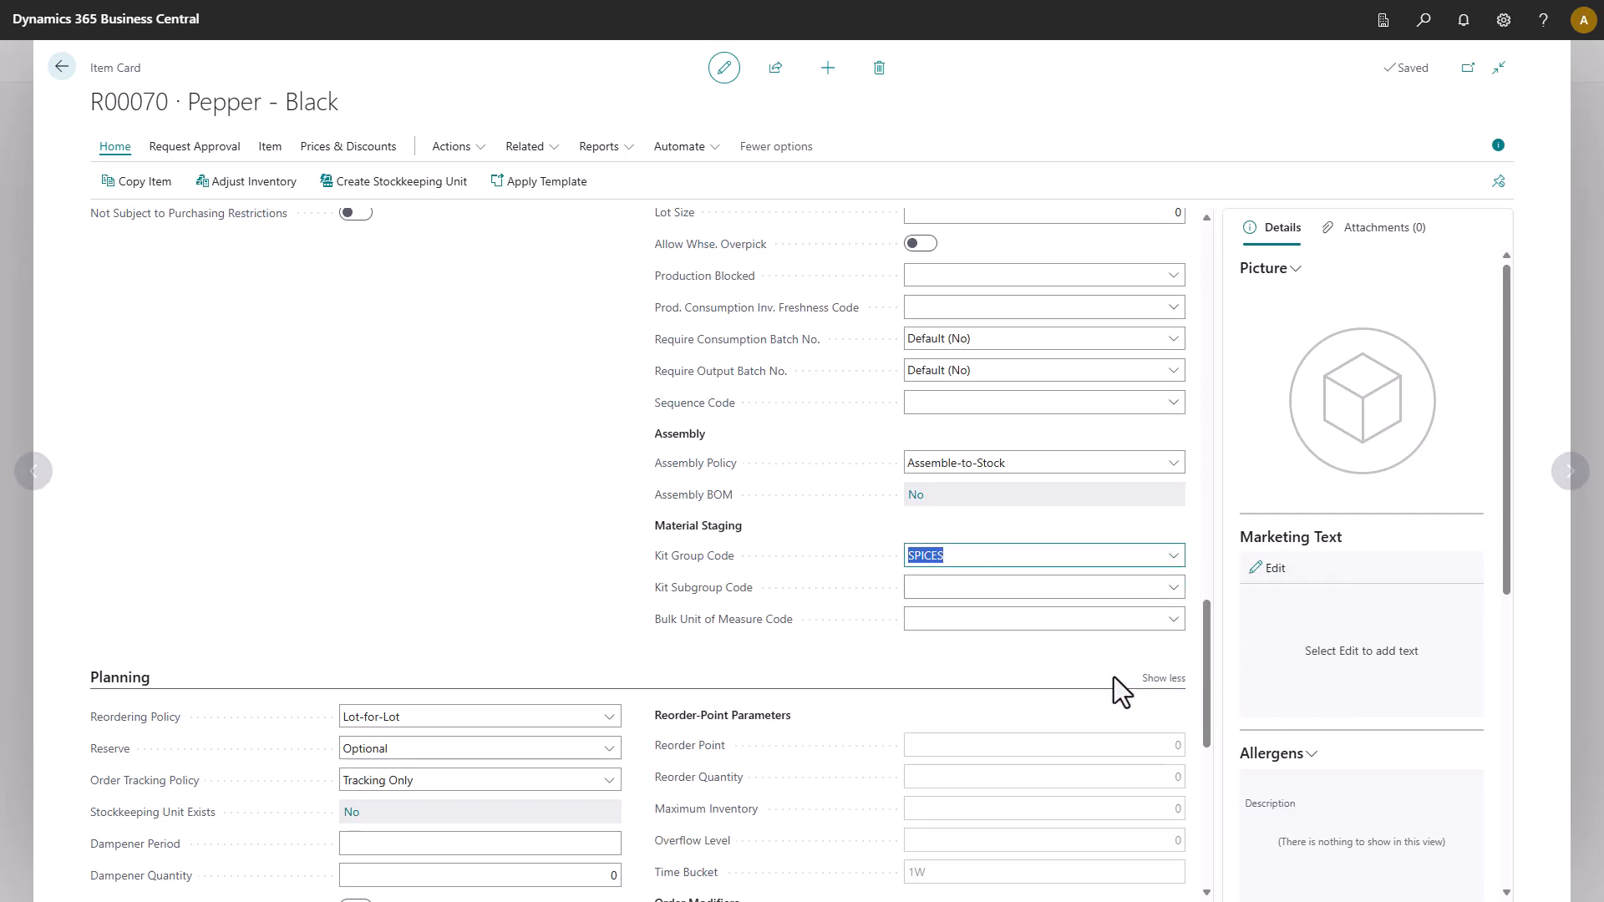
pyautogui.click(1172, 588)
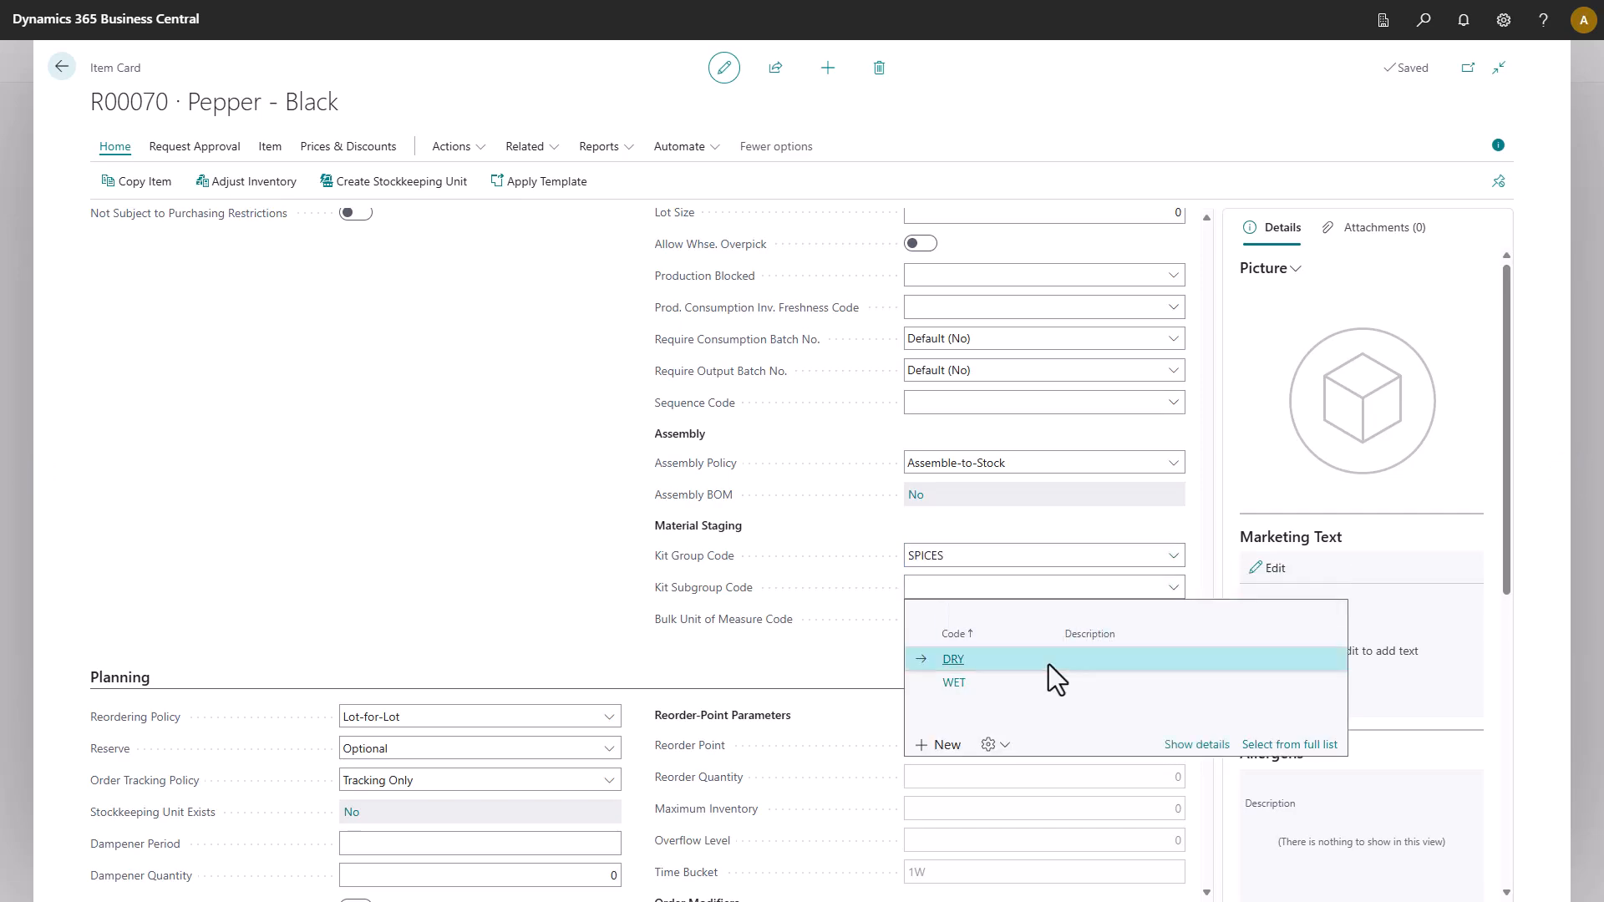
pyautogui.click(1024, 665)
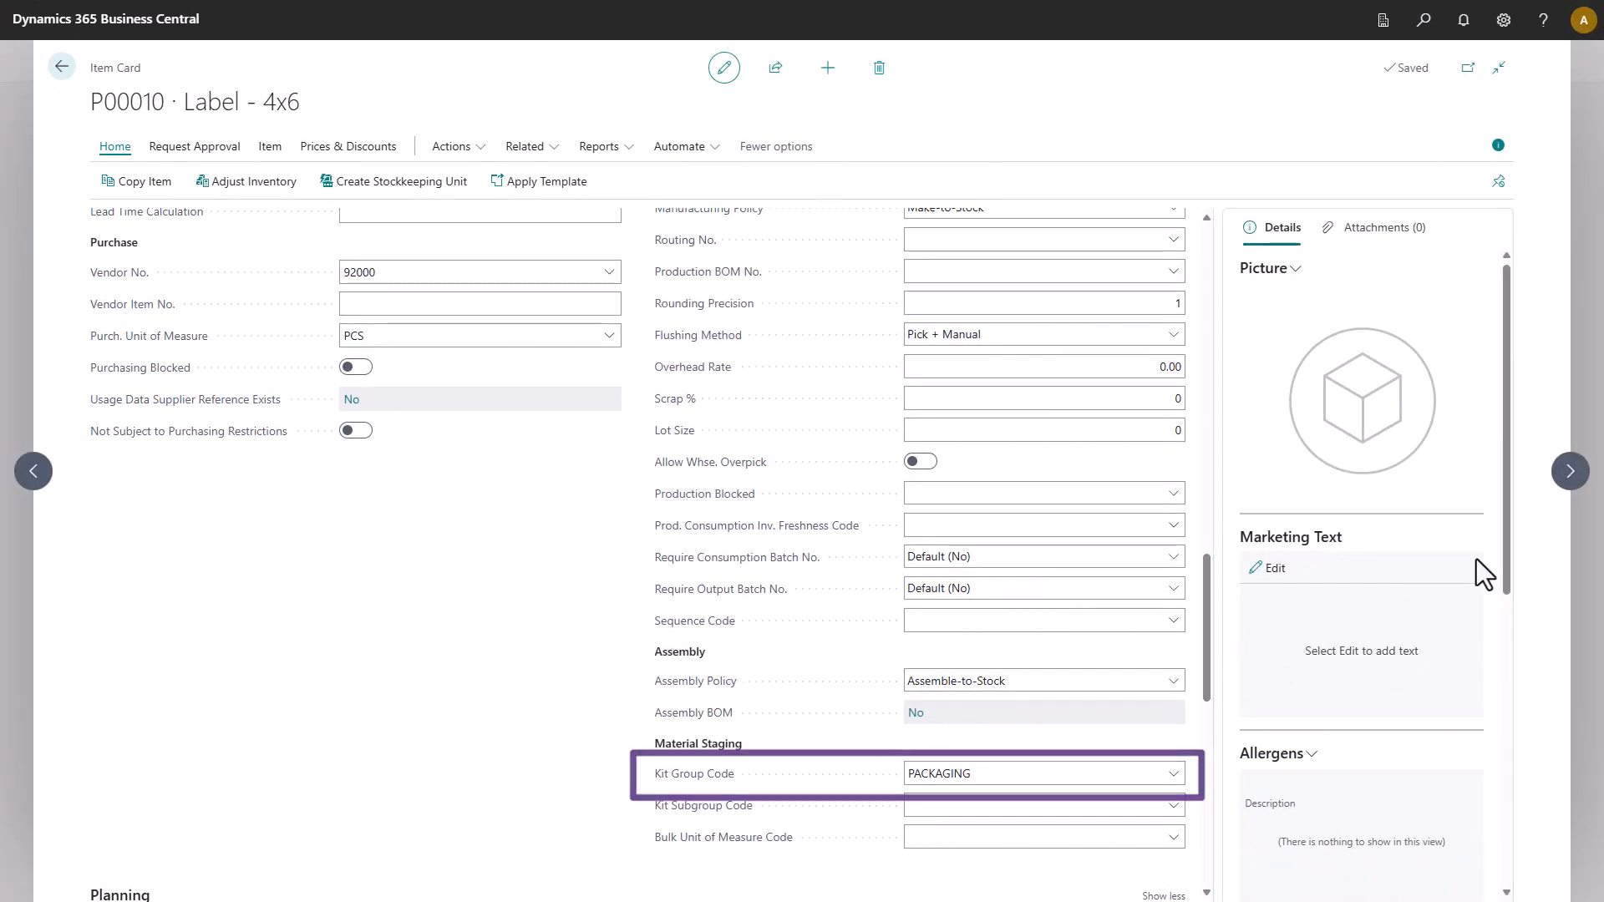
pyautogui.click(1571, 471)
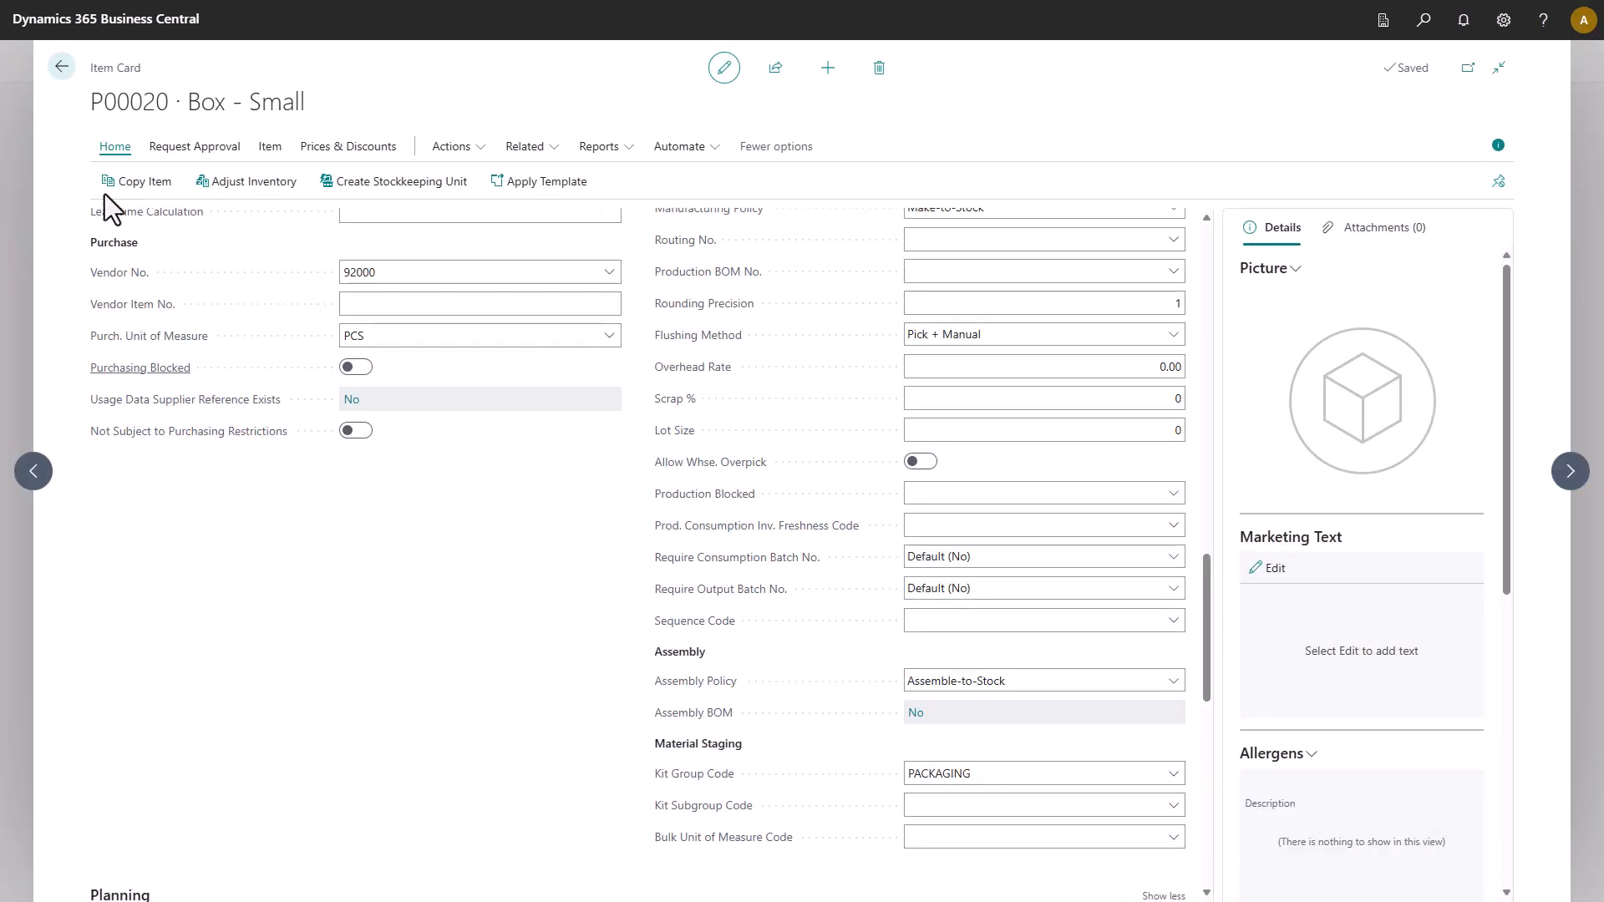
pyautogui.click(62, 66)
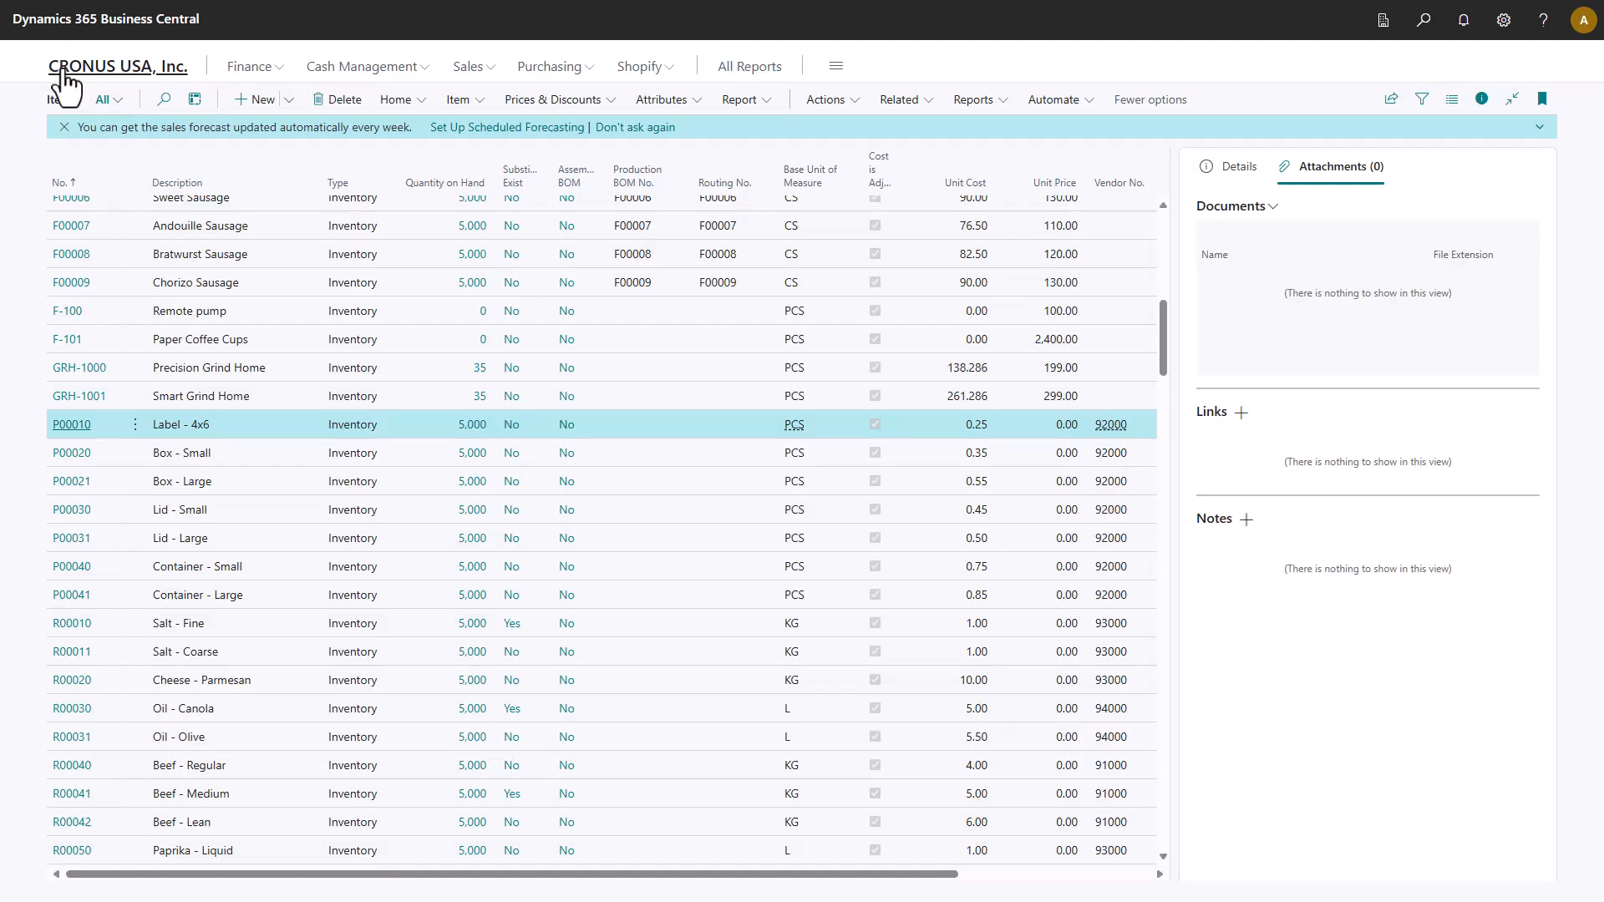
# Set the Kit Group Code of item F00001 Sausage to FG.
pyautogui.scroll(1, 108, 431)
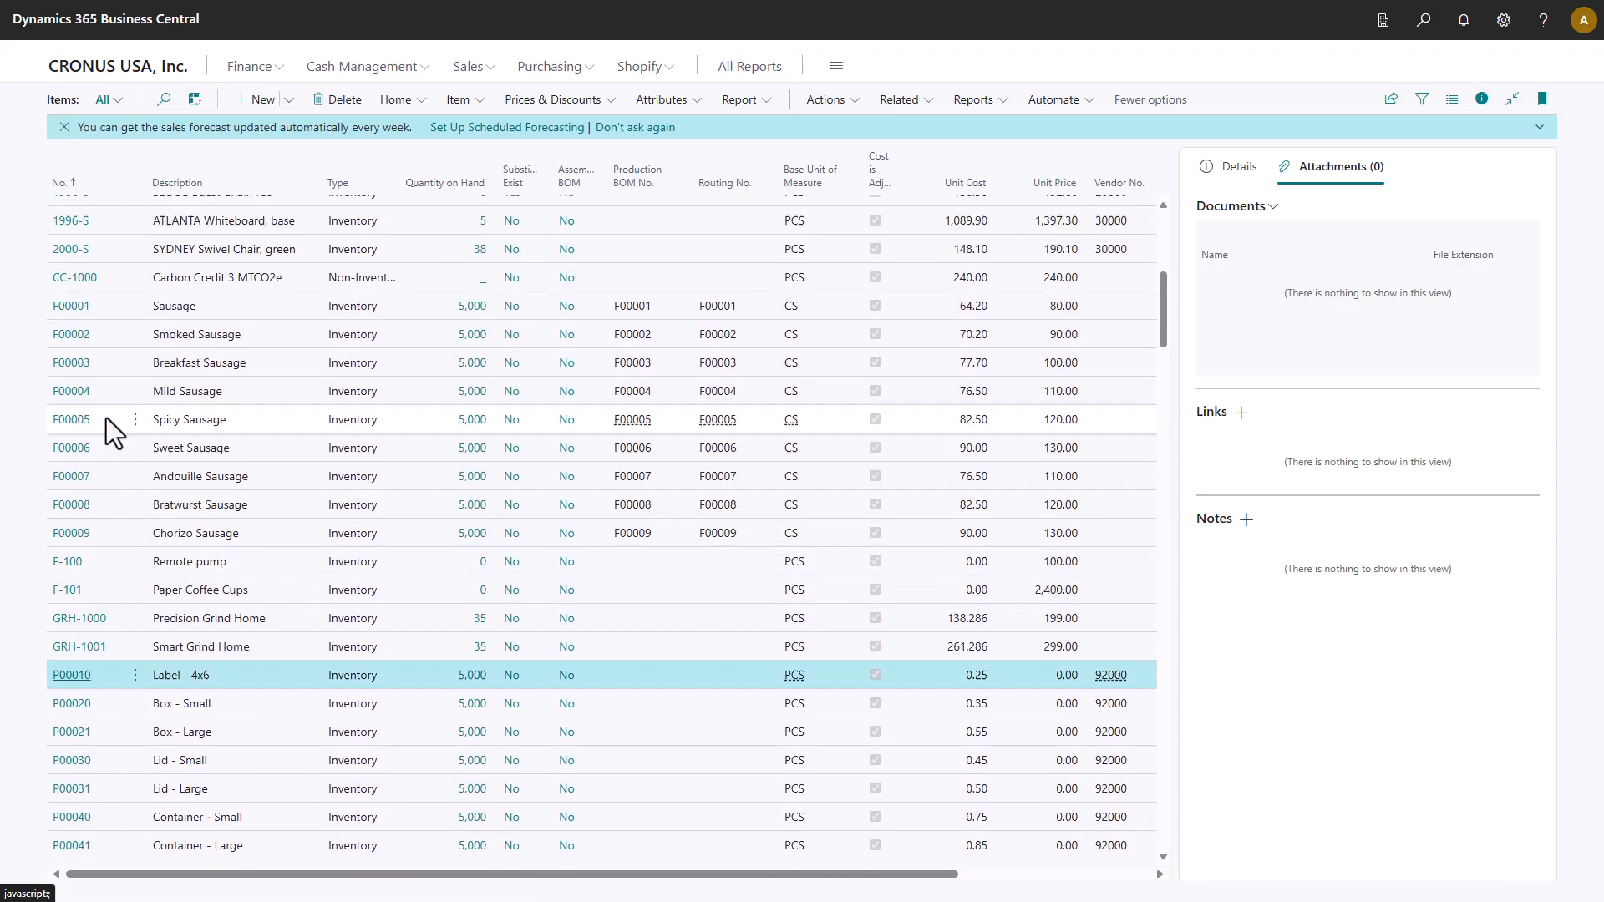
pyautogui.click(73, 308)
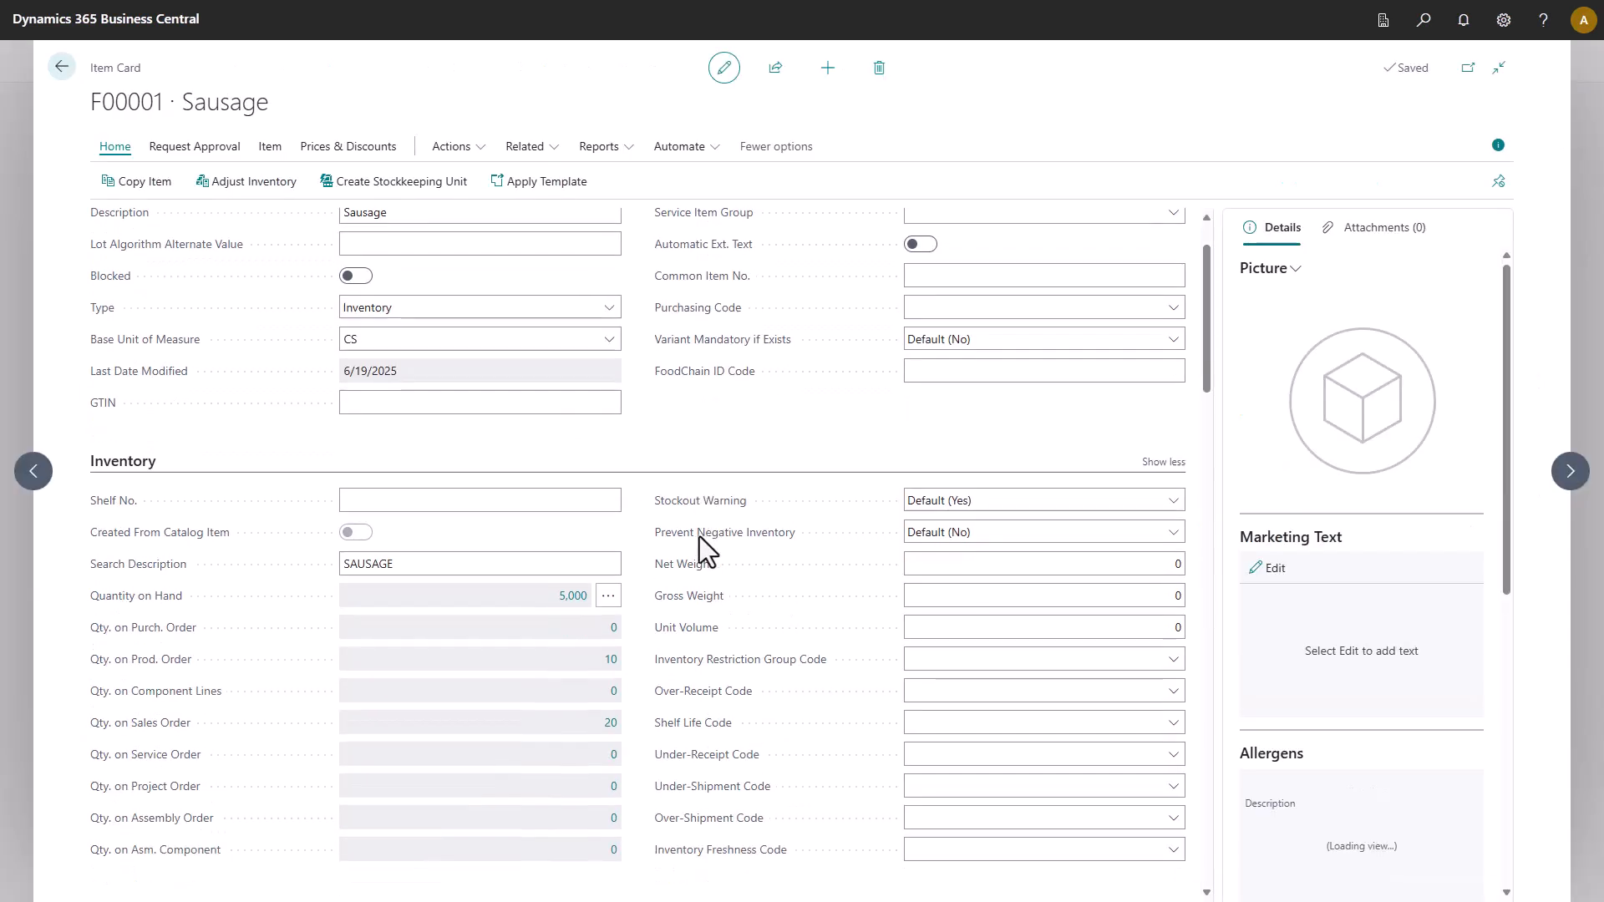
pyautogui.scroll(-10, 700, 545)
pyautogui.scroll(-6, 700, 545)
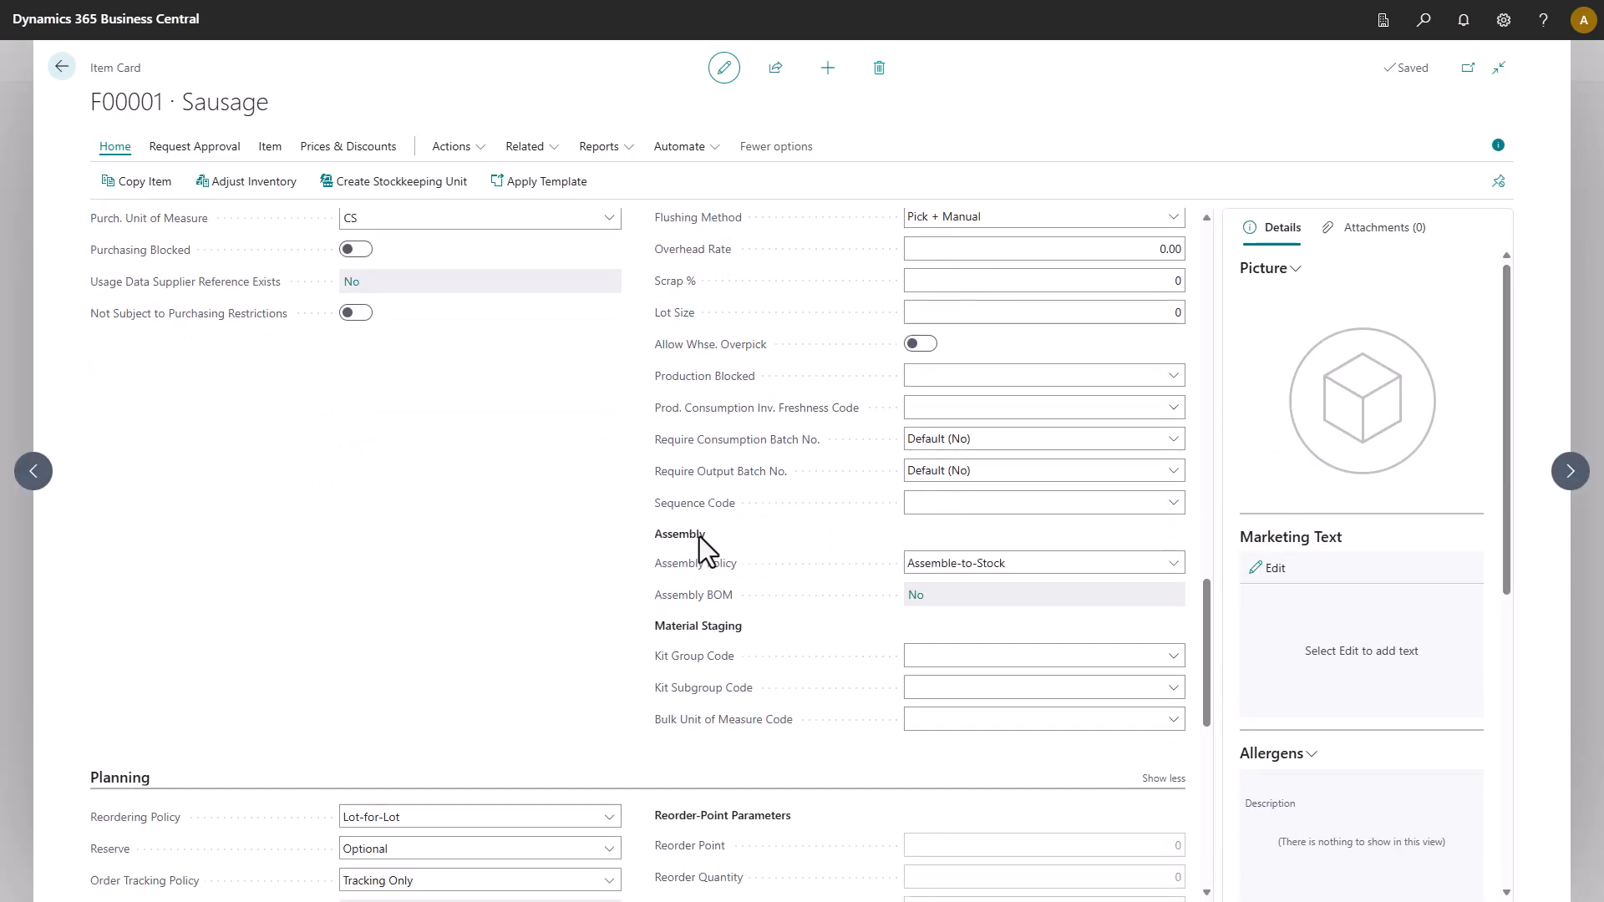
pyautogui.click(1174, 639)
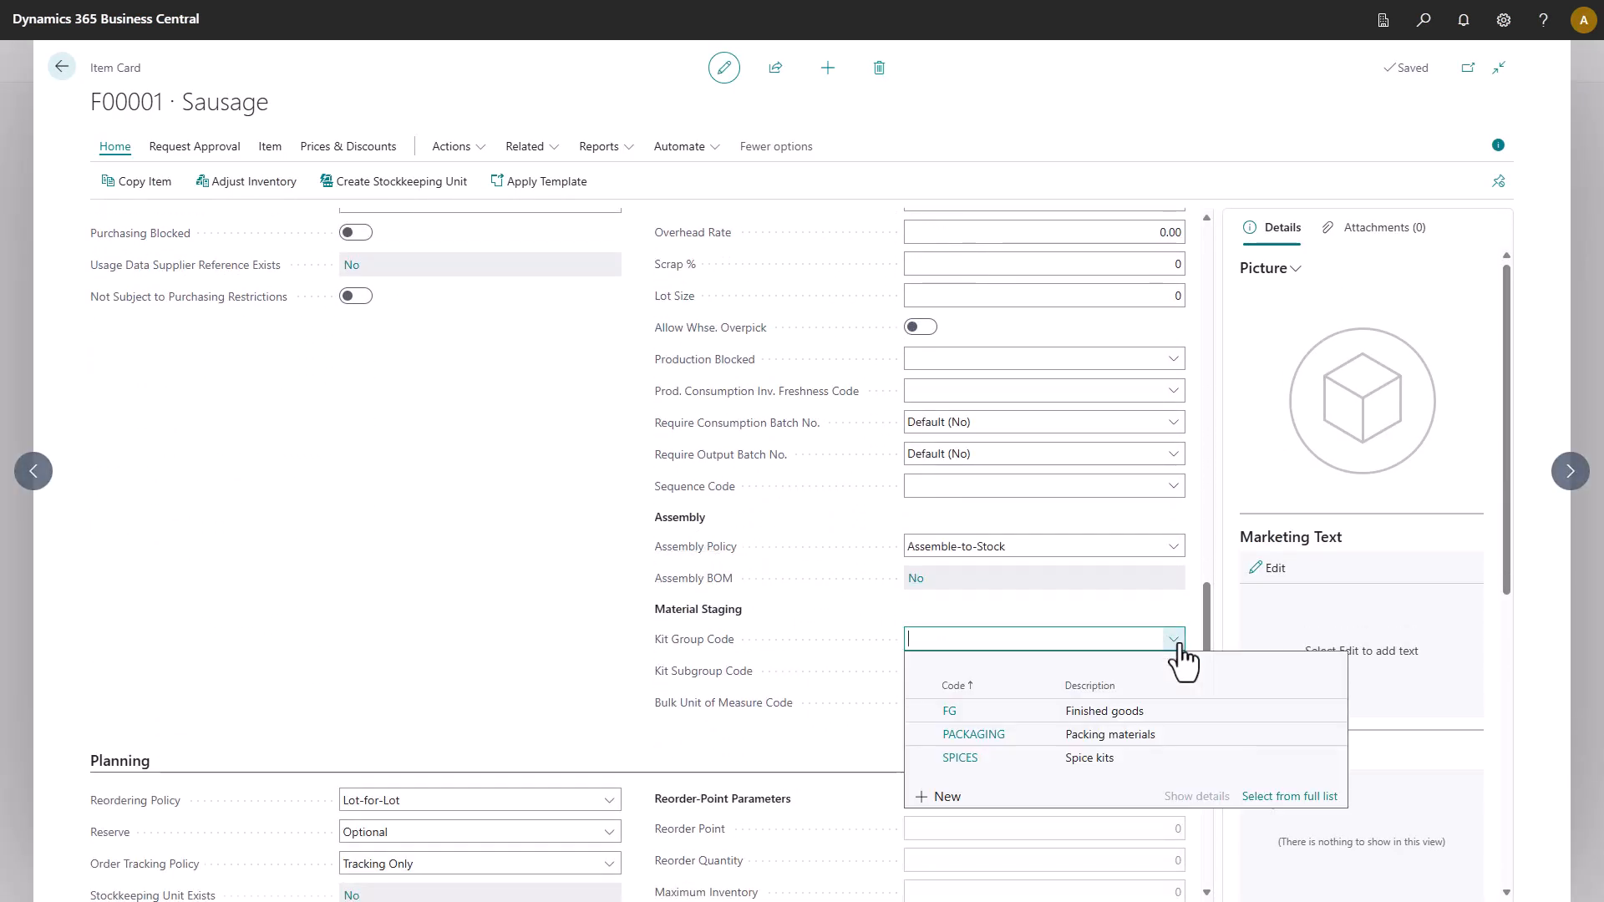
pyautogui.click(1031, 709)
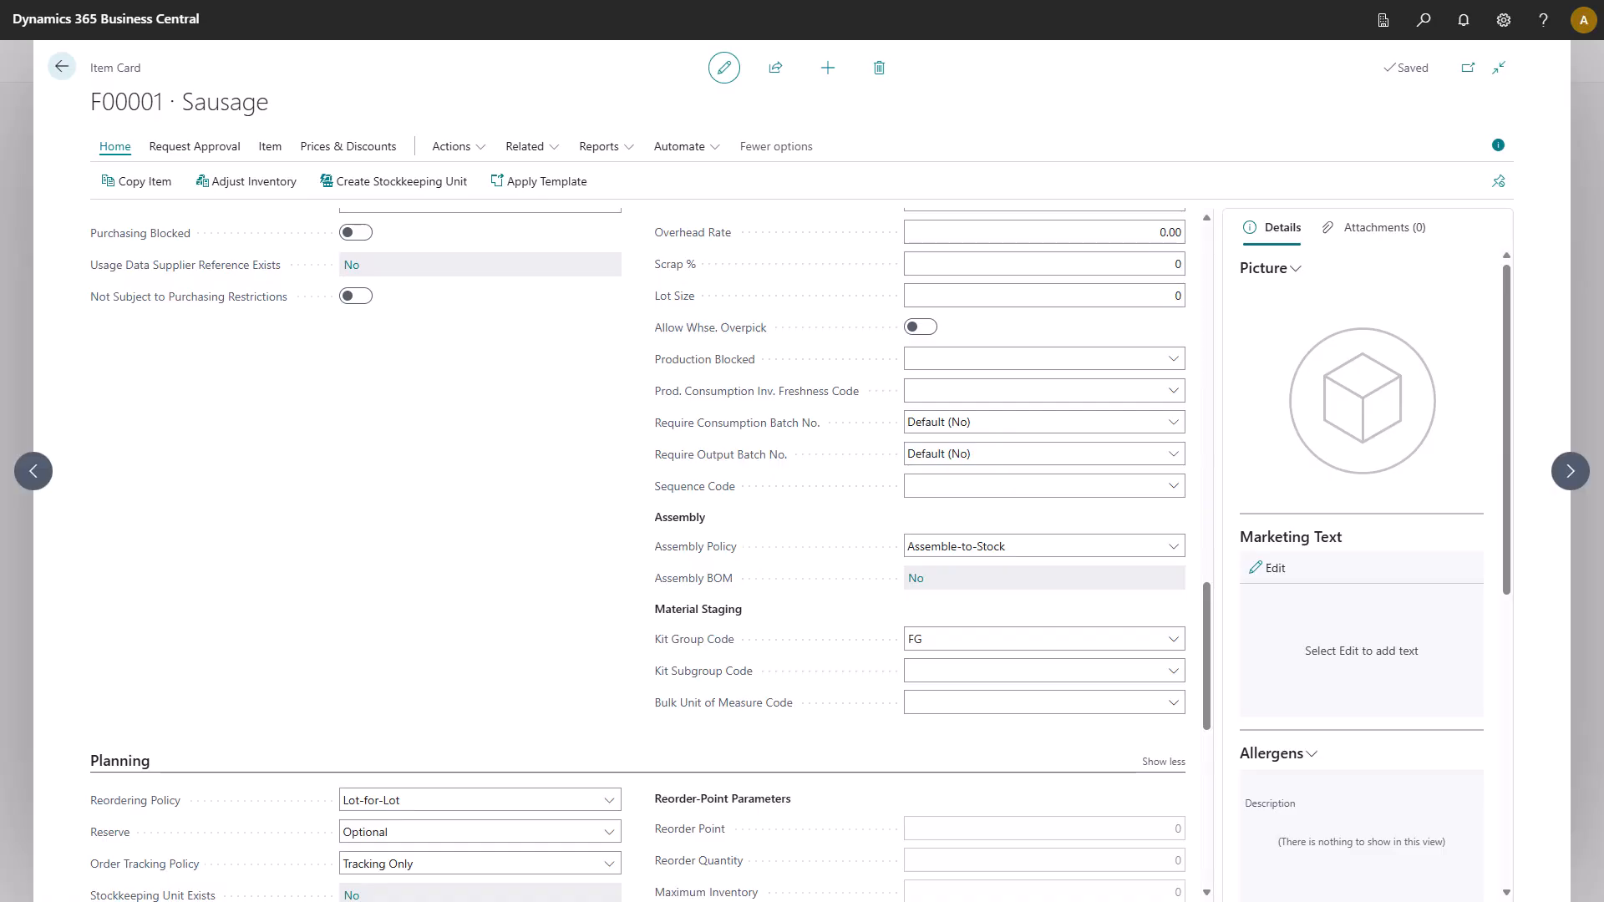
pyautogui.click(61, 66)
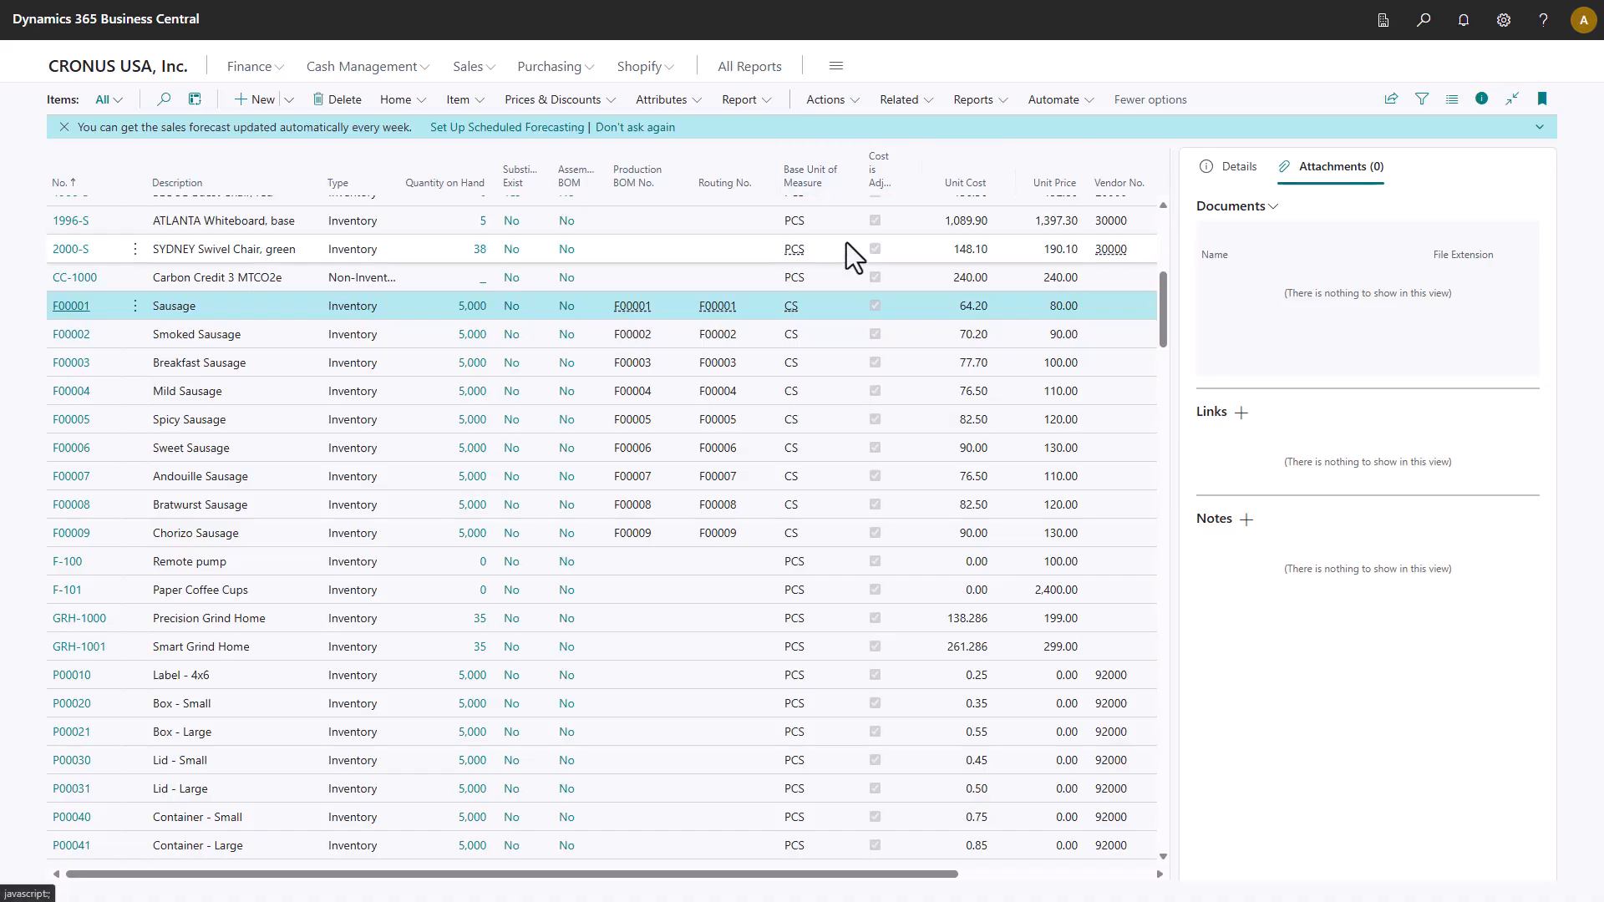
# Open the Sausage production BOM for editing and set its status to Under Development.
pyautogui.moveTo(636, 306)
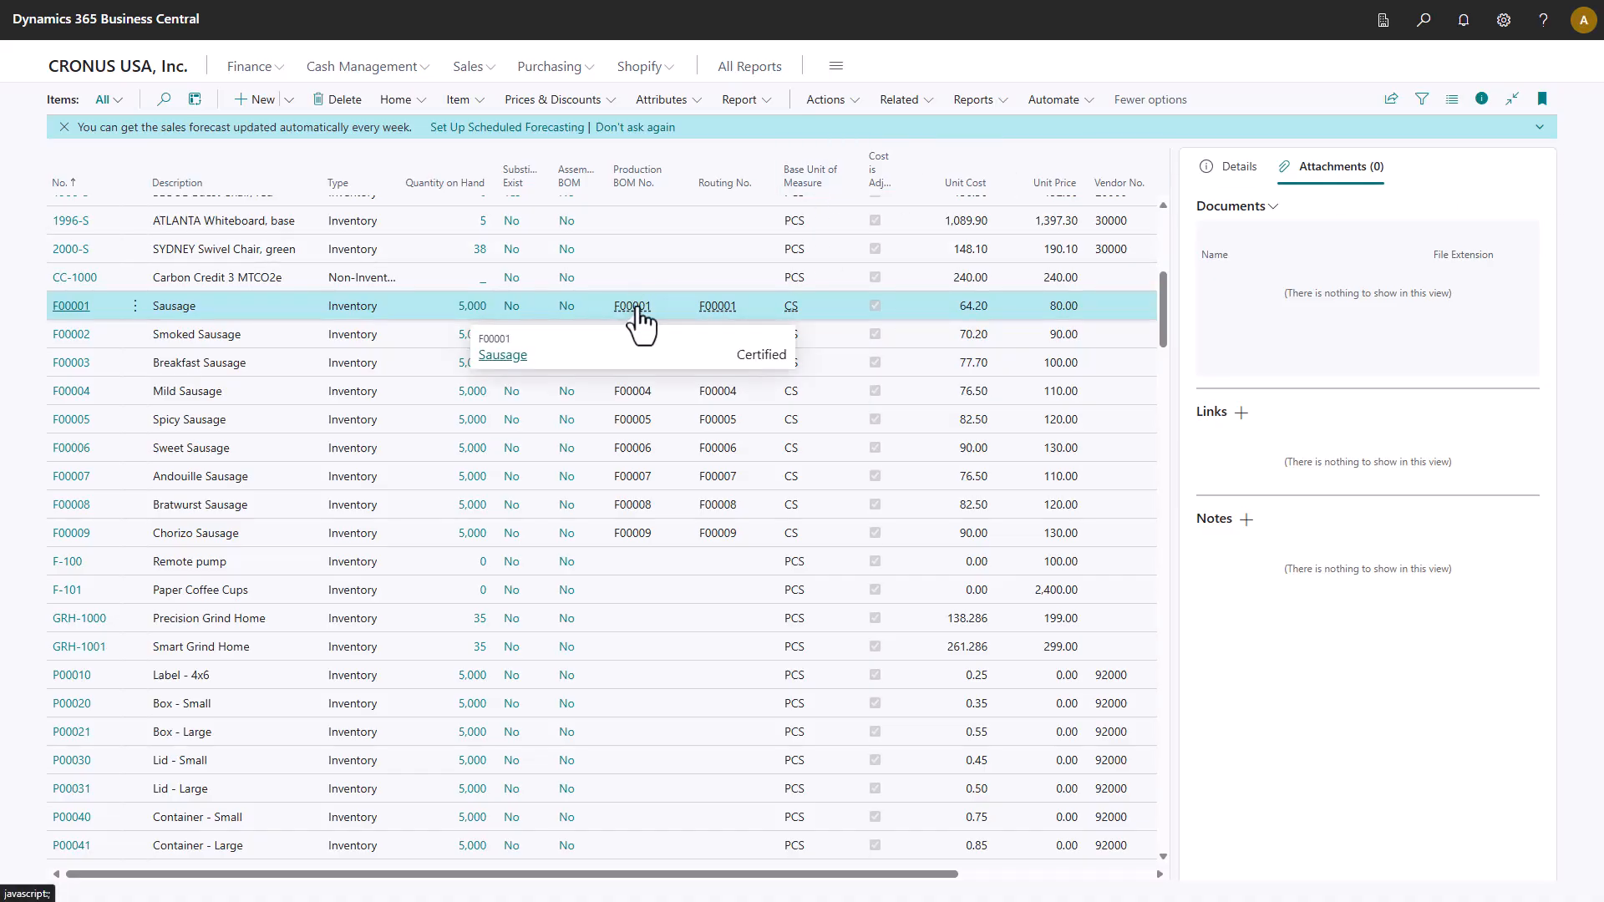
pyautogui.click(511, 356)
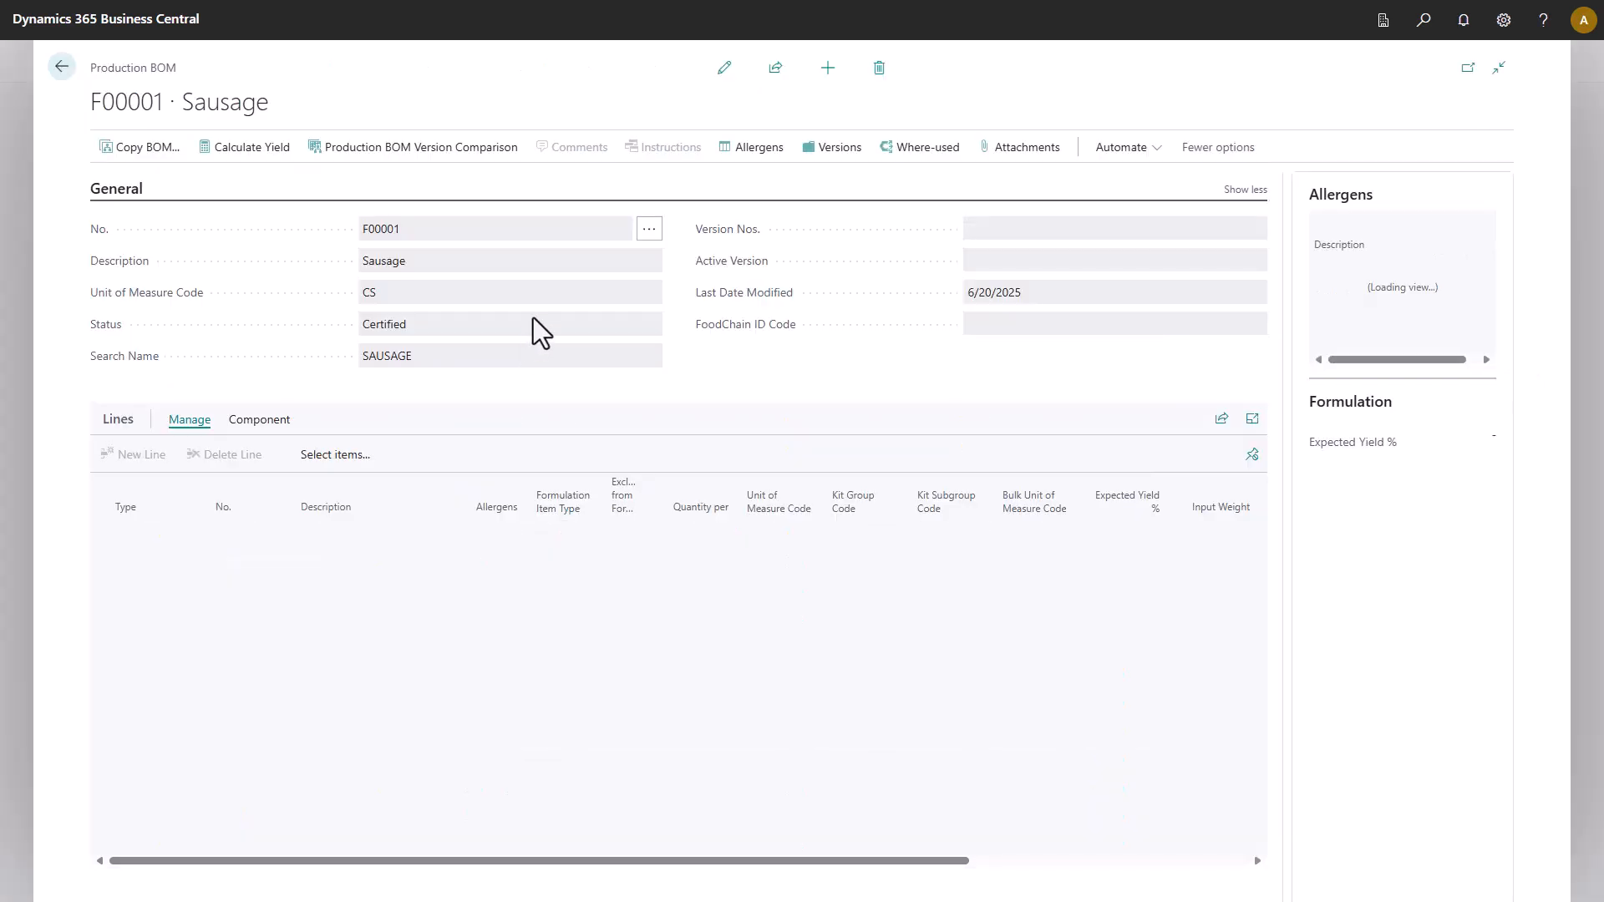
pyautogui.click(724, 68)
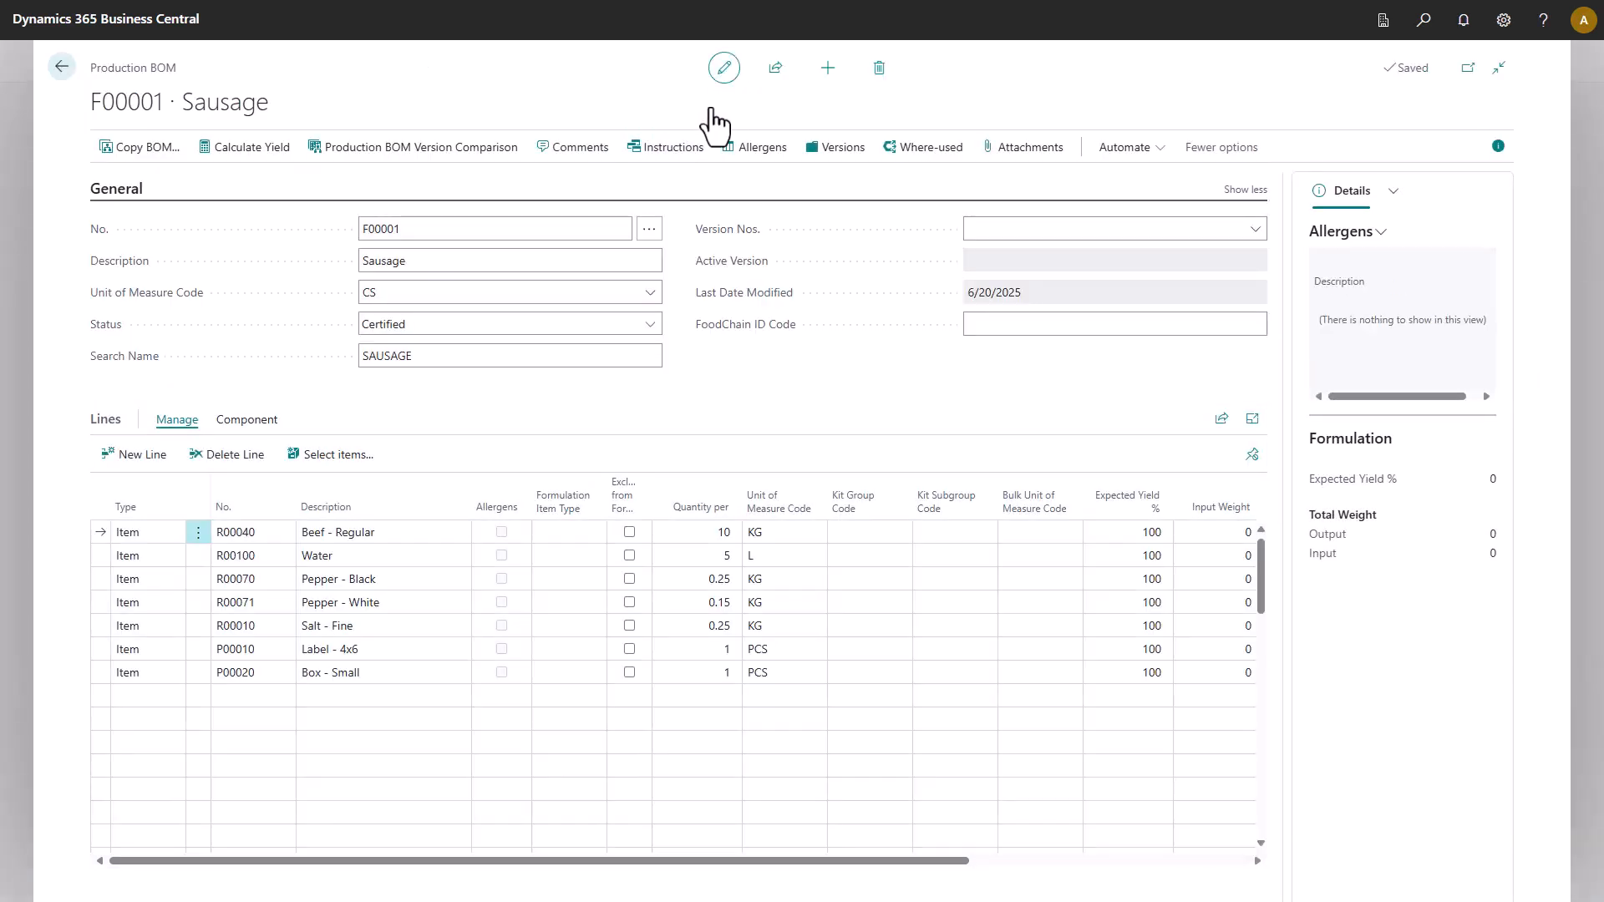
pyautogui.click(649, 328)
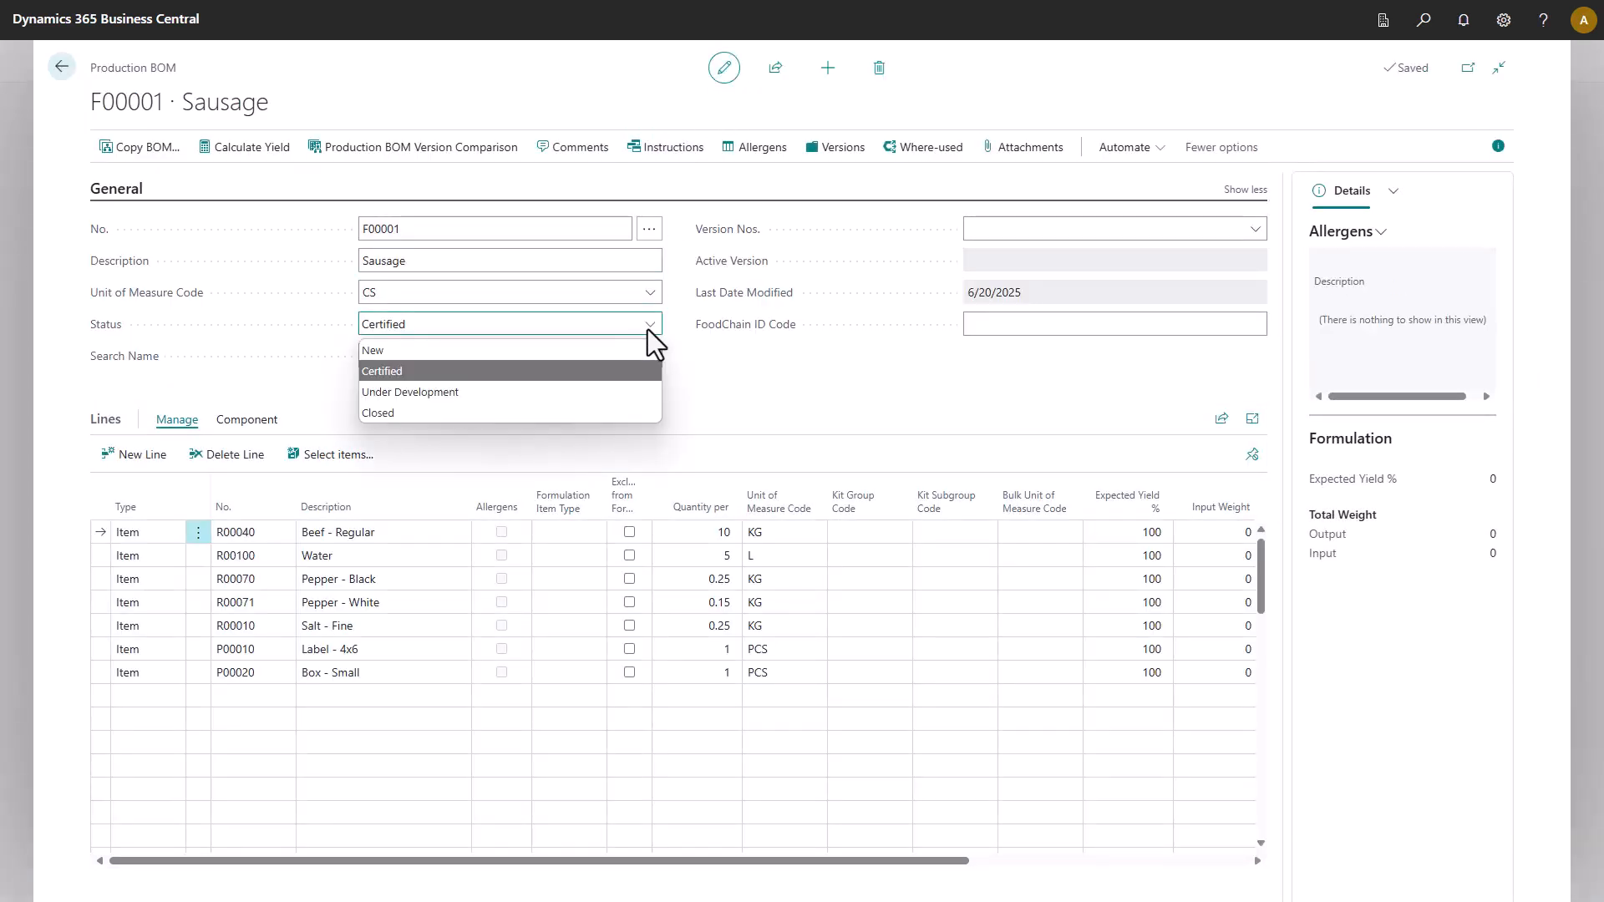
pyautogui.click(570, 393)
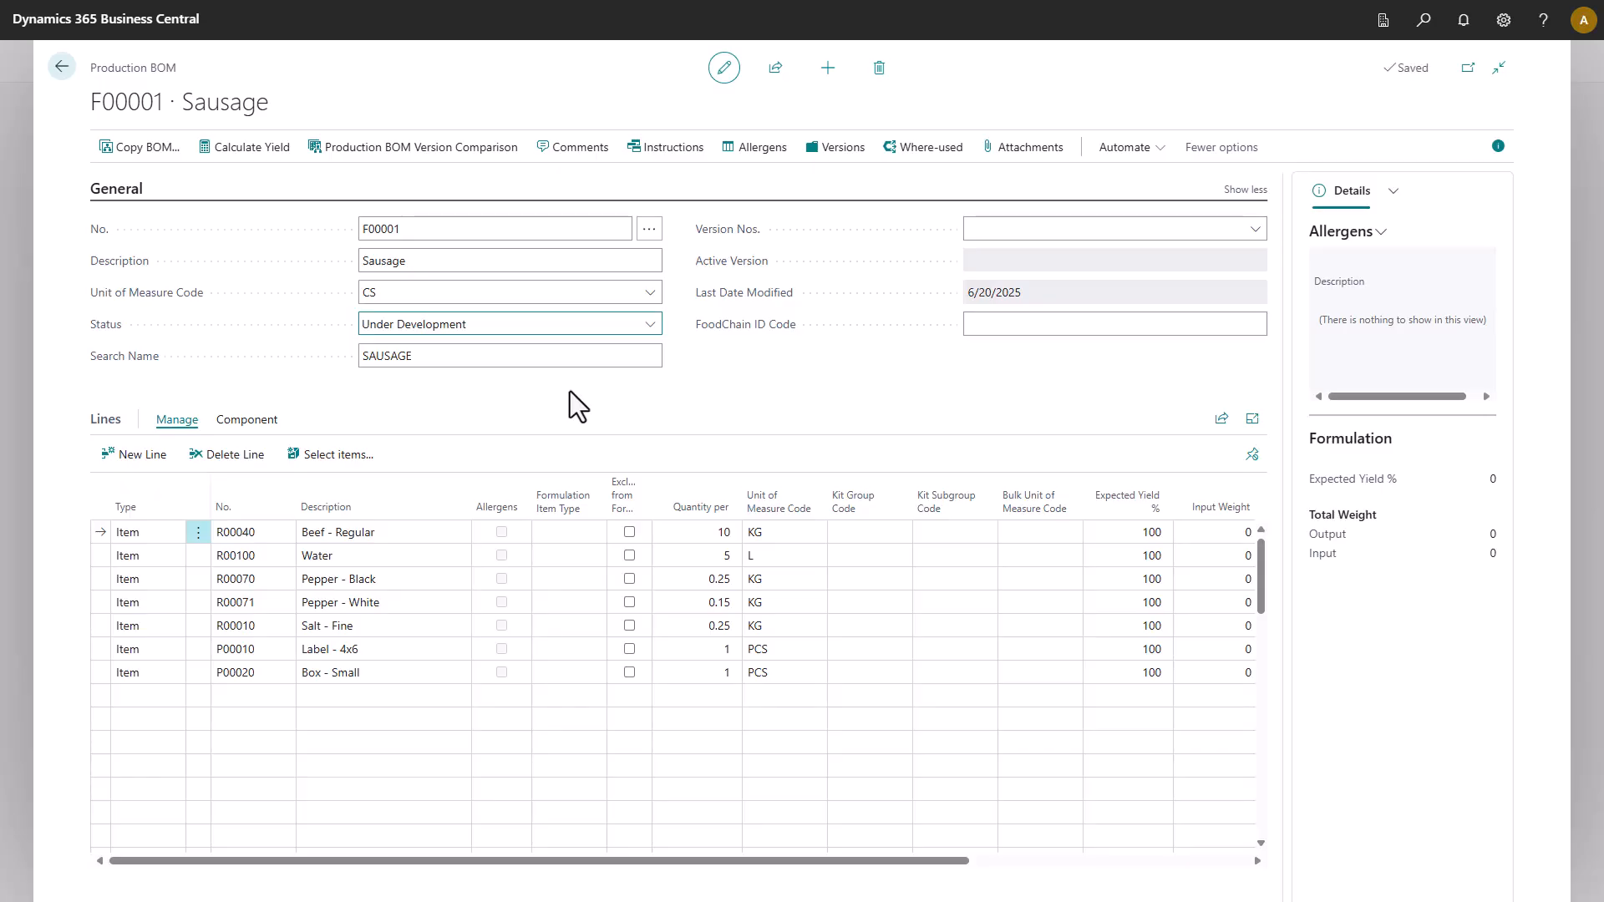
# Assign SPICES to the Pepper and Salt lines, PACKAGING to Label - 4x6 and Box - Small.
pyautogui.click(879, 583)
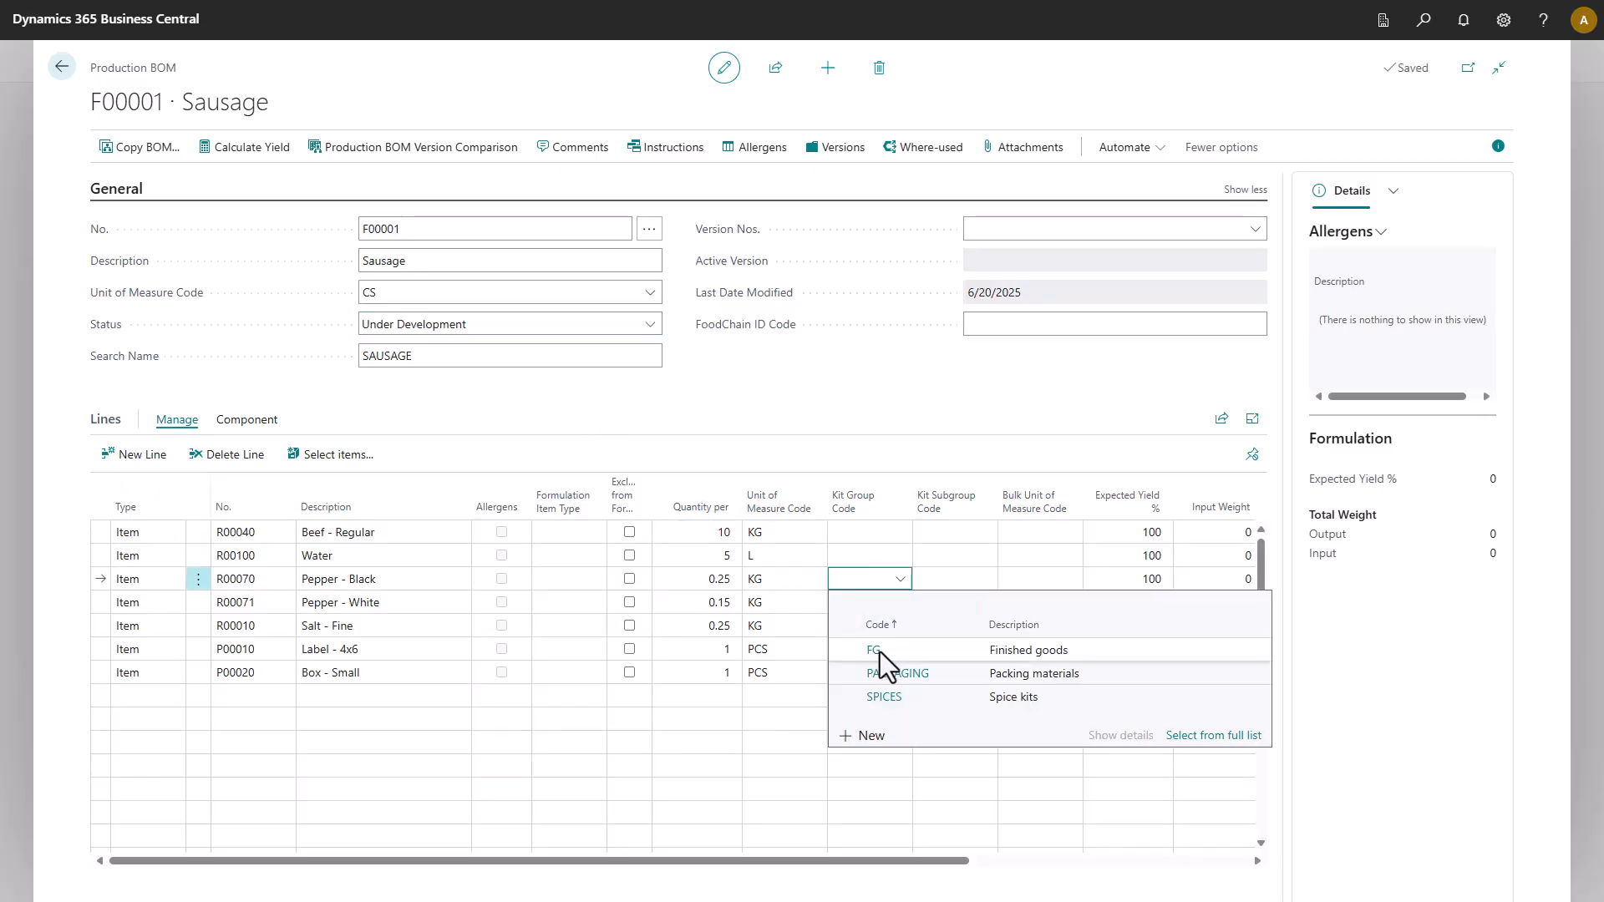
pyautogui.click(877, 693)
pyautogui.click(896, 603)
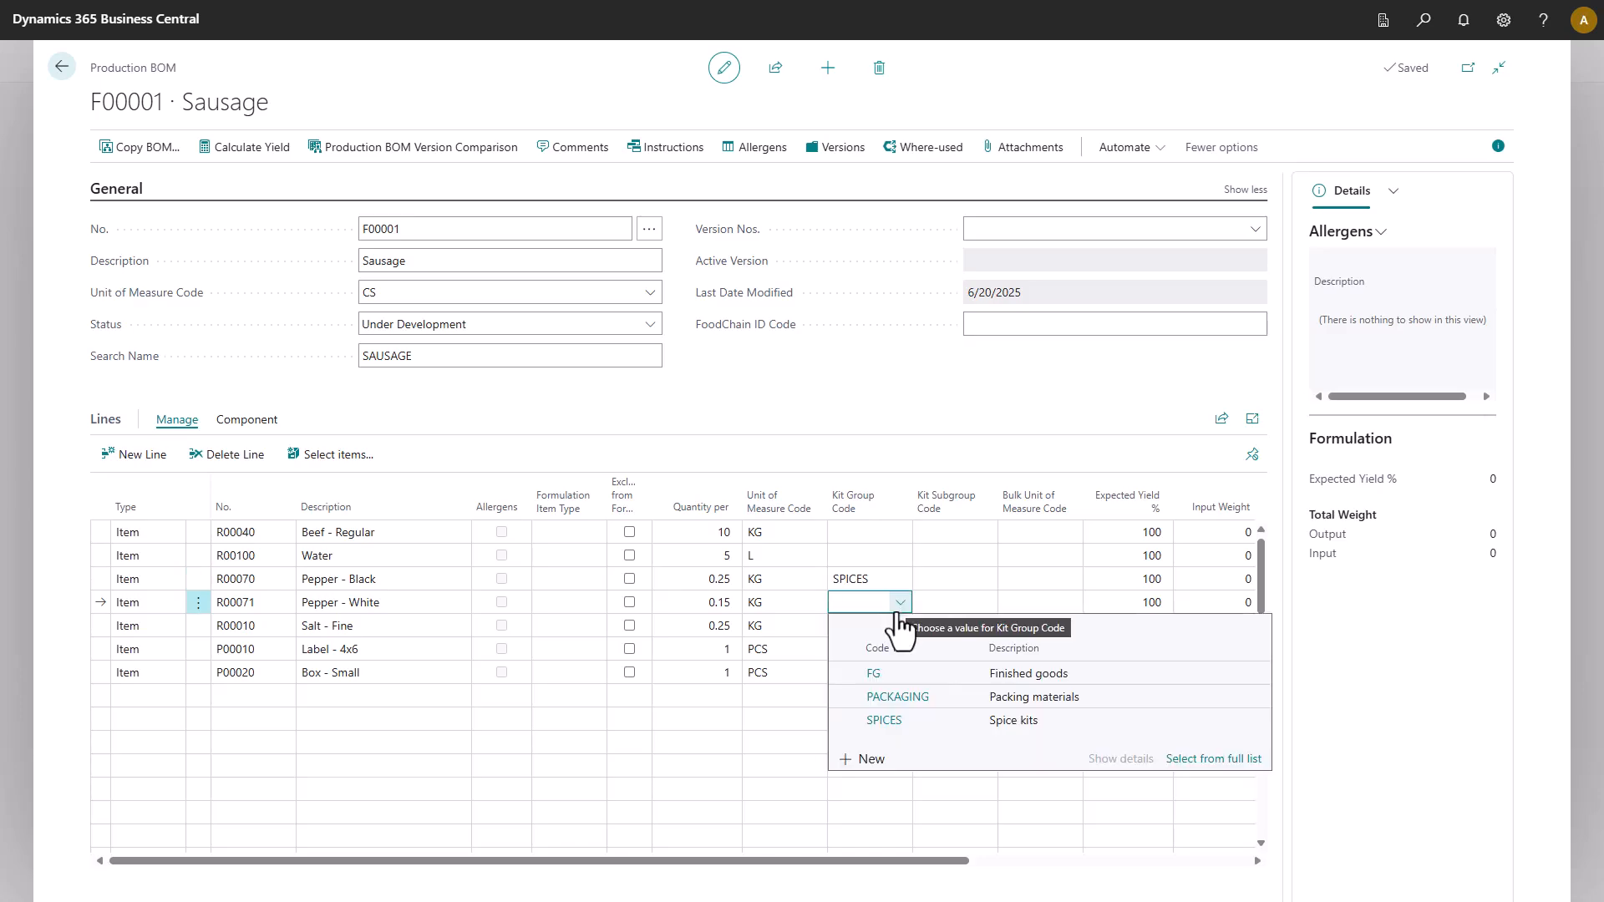
pyautogui.click(881, 723)
pyautogui.click(886, 630)
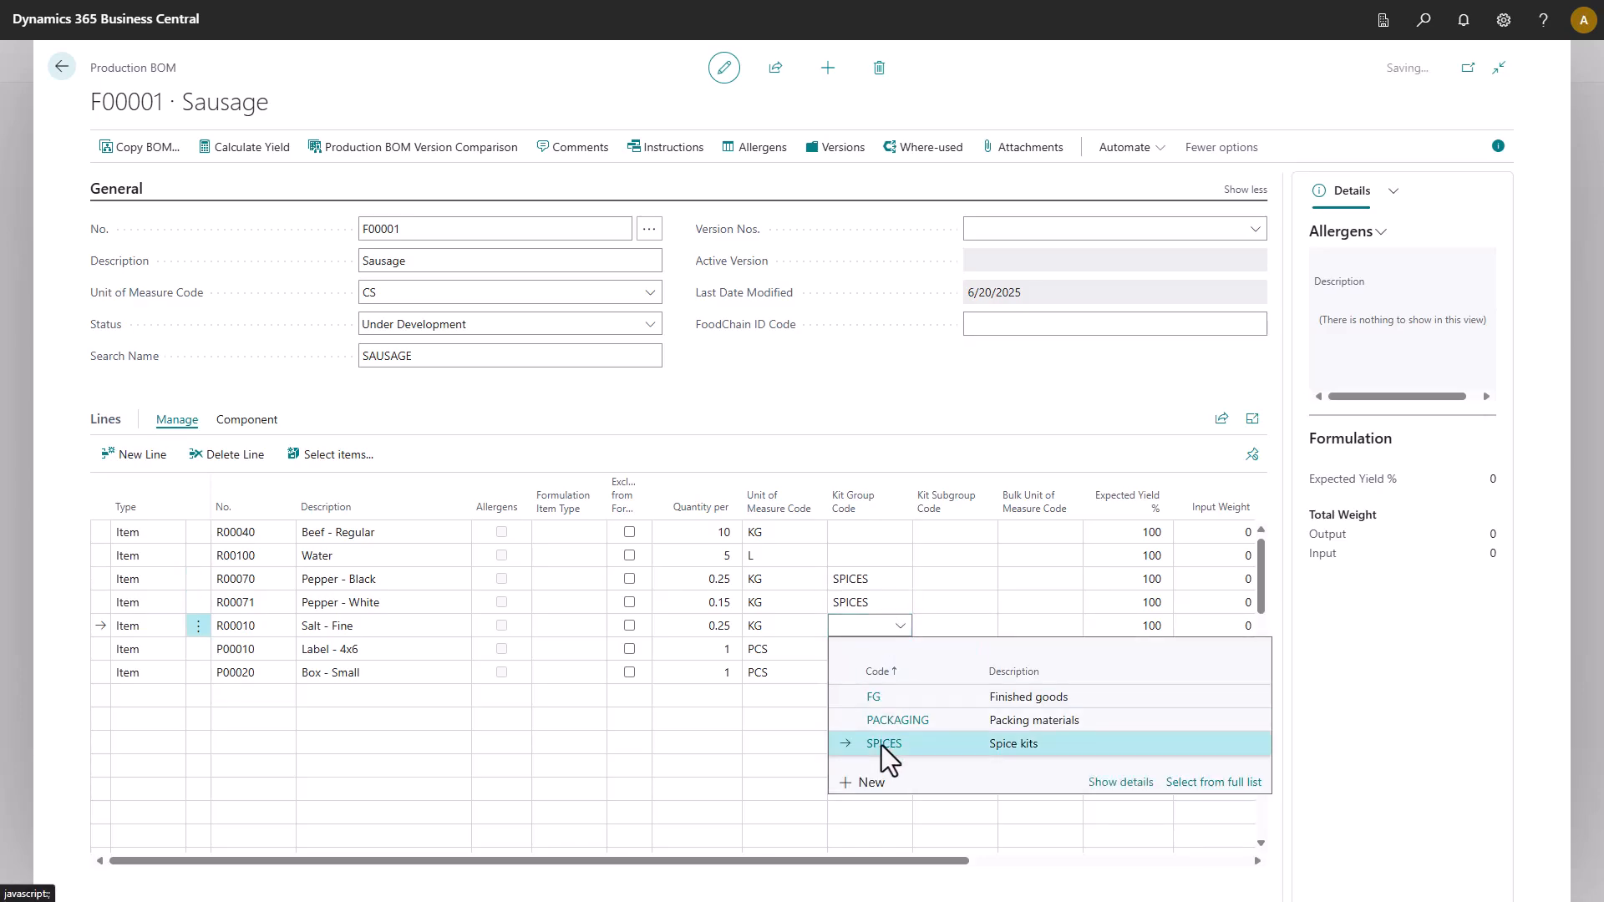
pyautogui.click(880, 745)
pyautogui.click(870, 650)
pyautogui.click(880, 745)
pyautogui.click(869, 676)
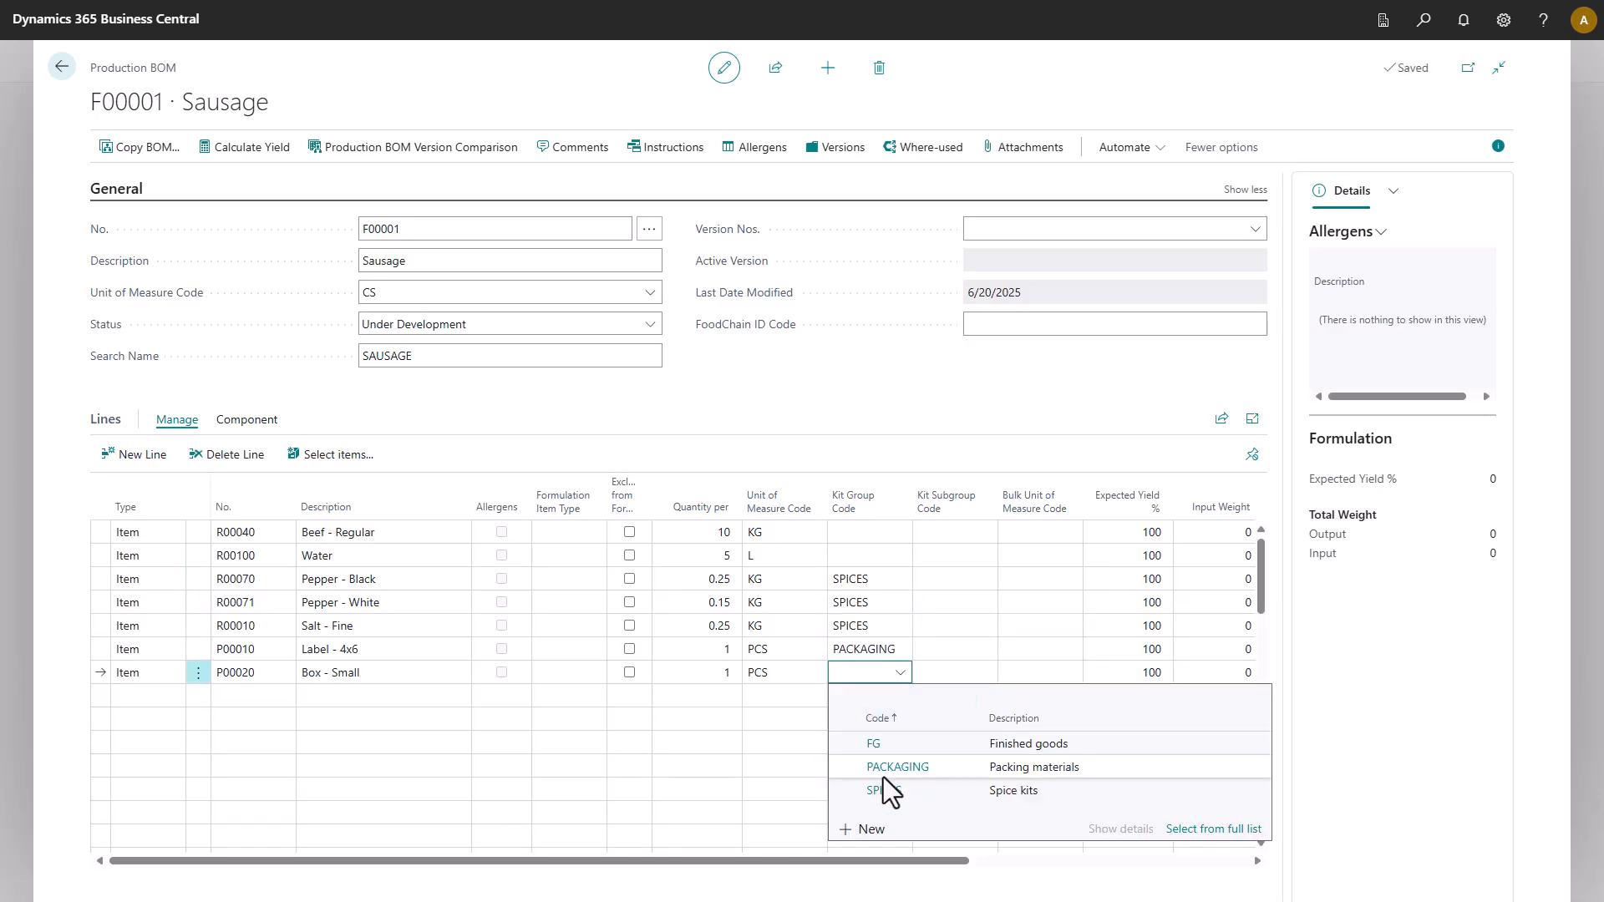
pyautogui.click(884, 775)
# Give the three spice lines subgroup DRY, Salt - Fine bulk unit BAG, and re-certify the BOM.
pyautogui.click(940, 577)
pyautogui.click(962, 654)
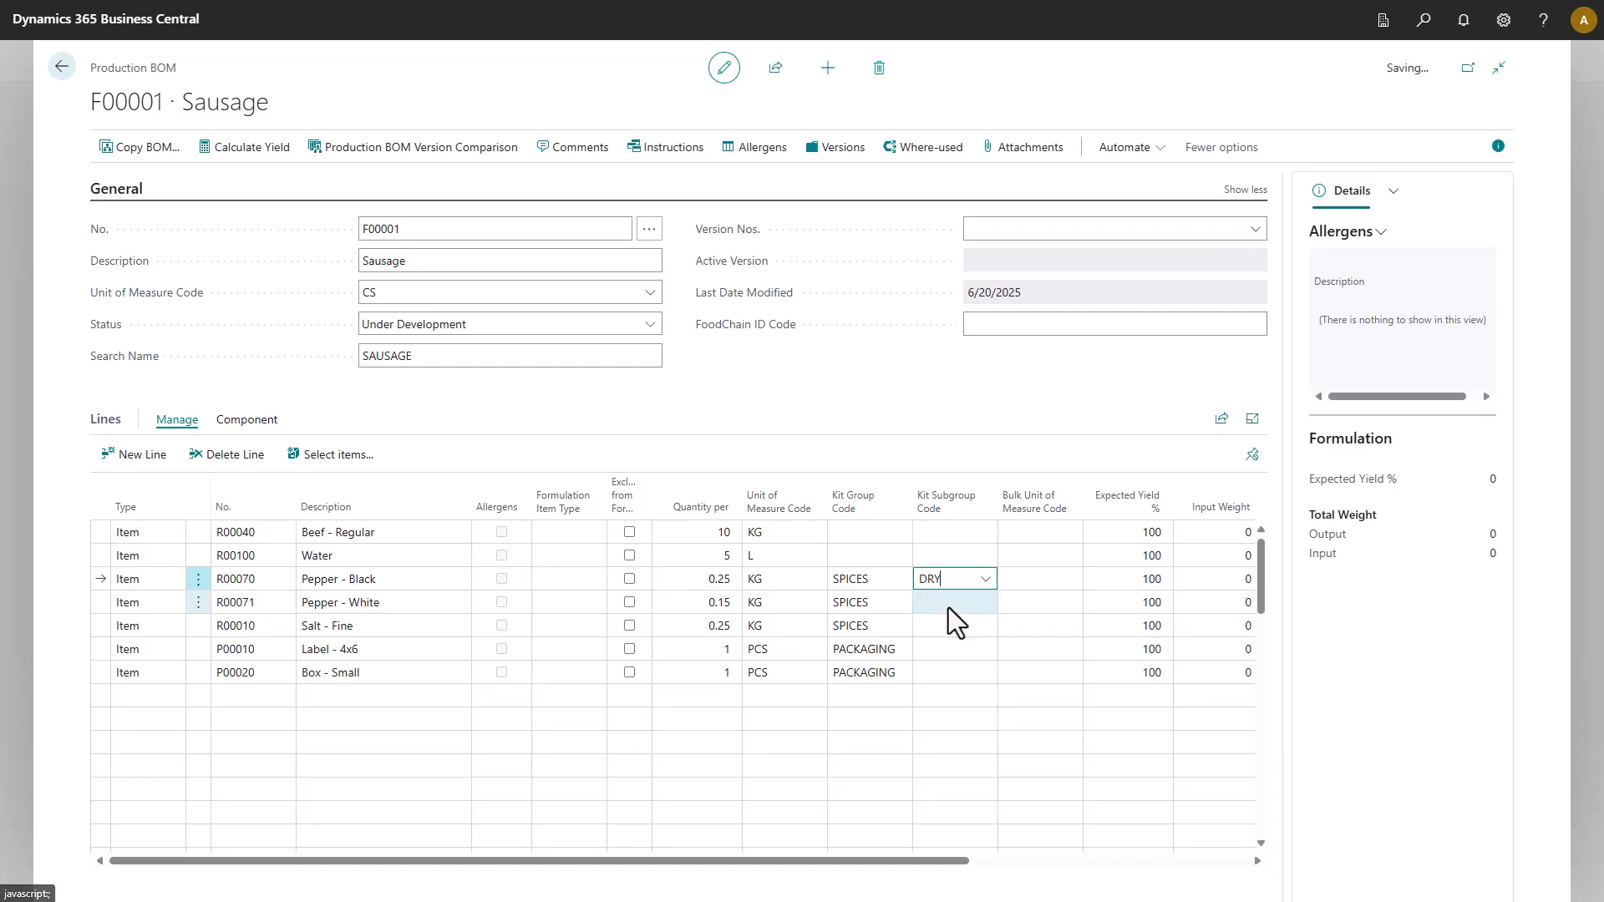
pyautogui.click(949, 605)
pyautogui.click(961, 673)
pyautogui.click(940, 625)
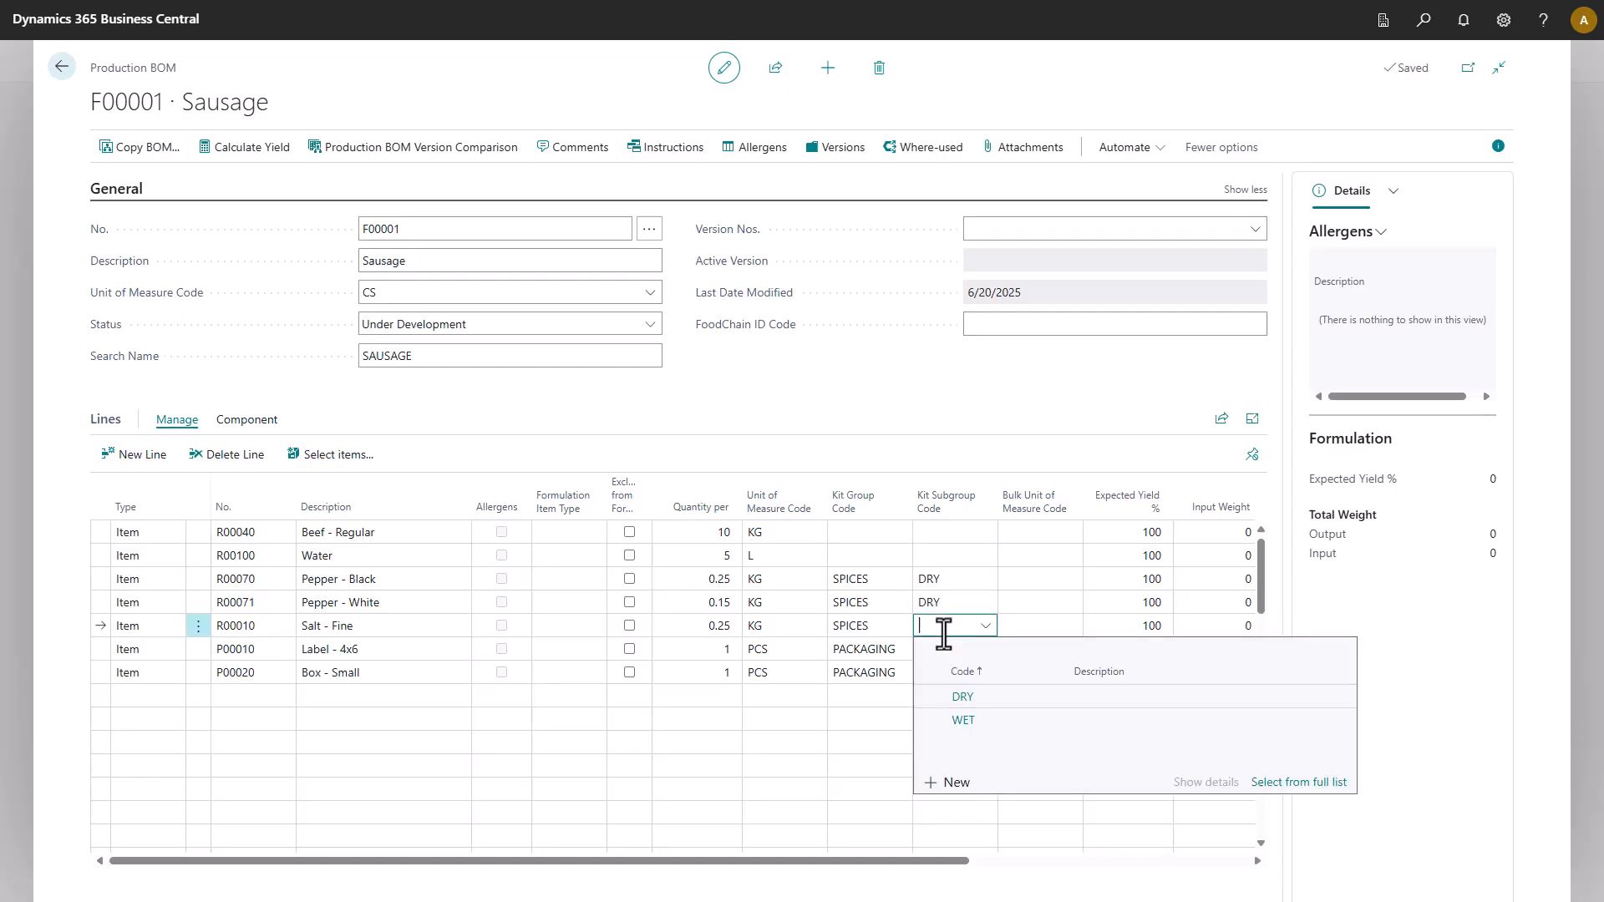
pyautogui.click(956, 698)
pyautogui.click(1011, 635)
pyautogui.click(1010, 699)
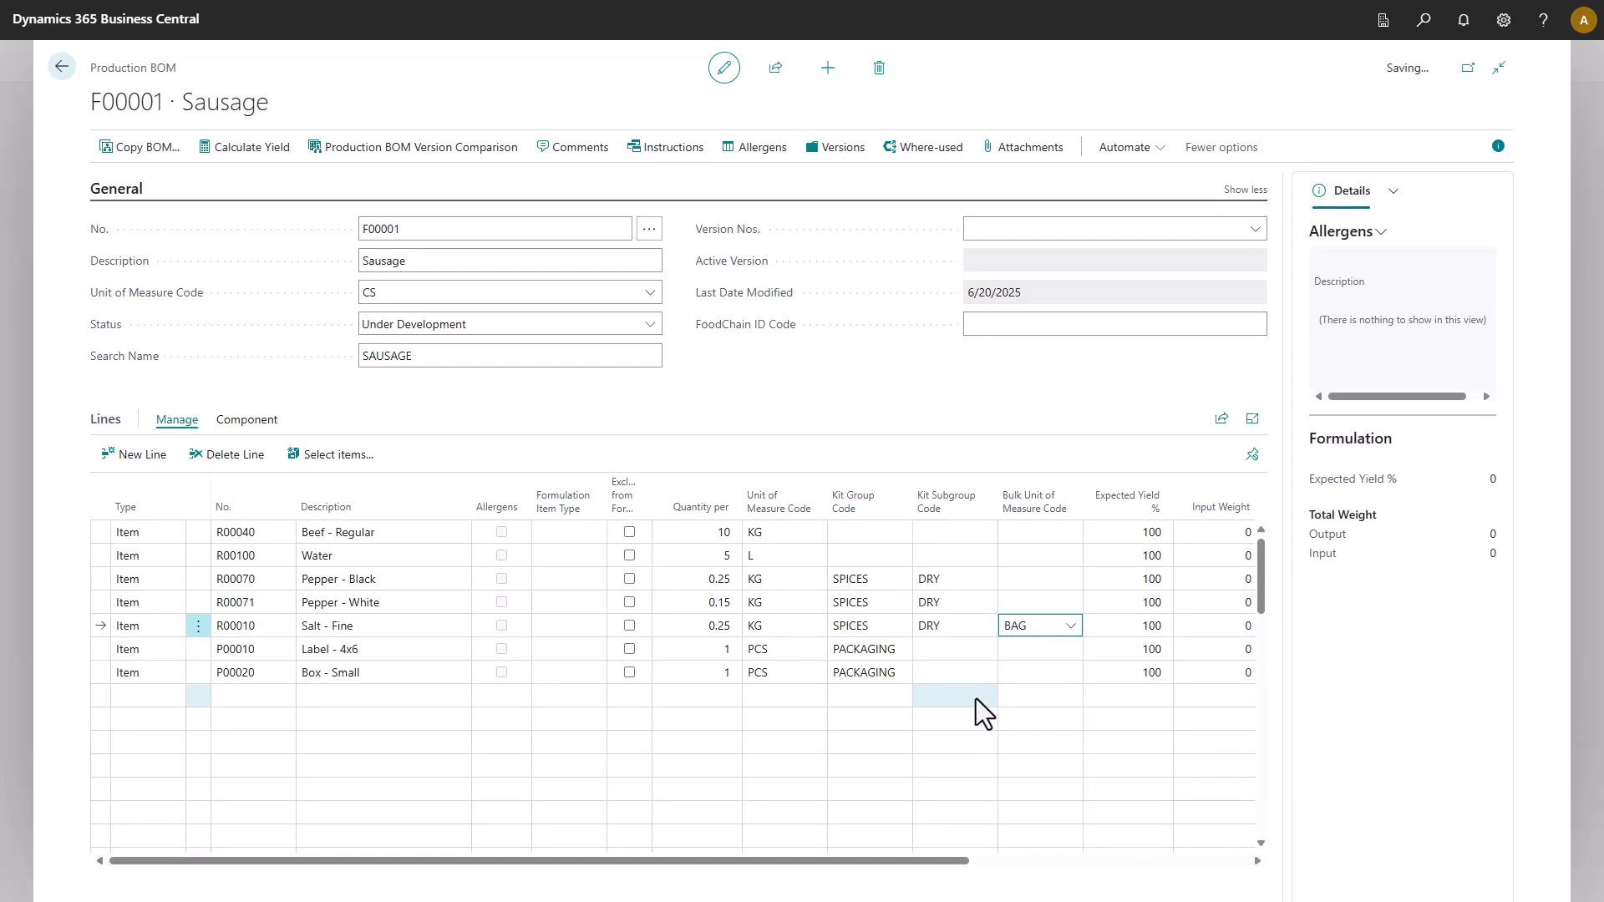
pyautogui.click(651, 325)
pyautogui.click(500, 372)
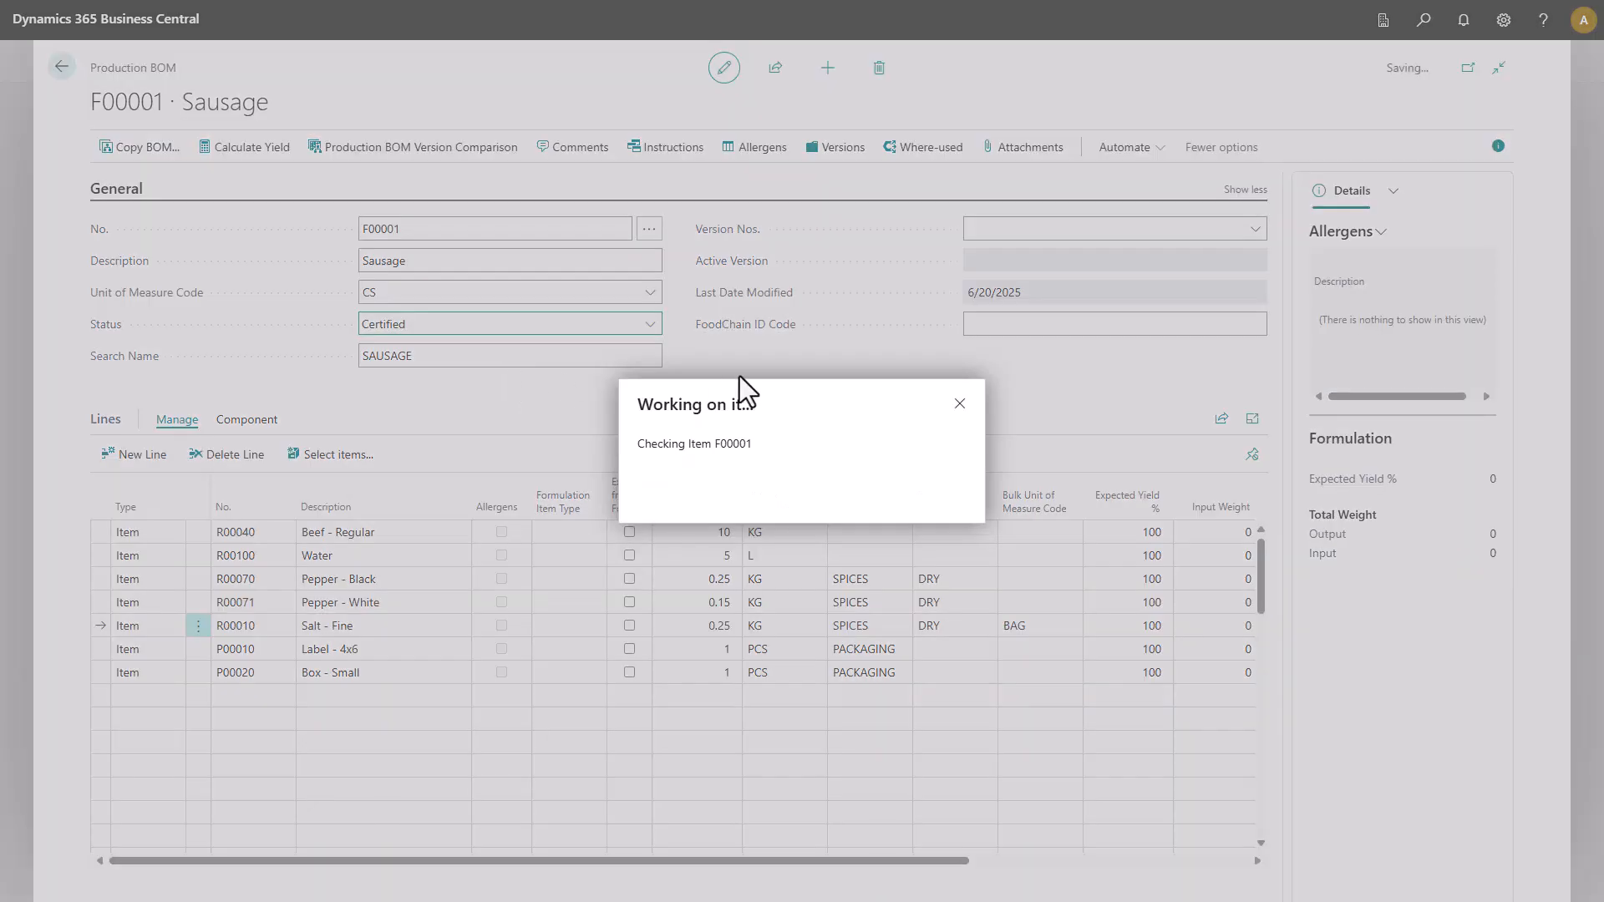